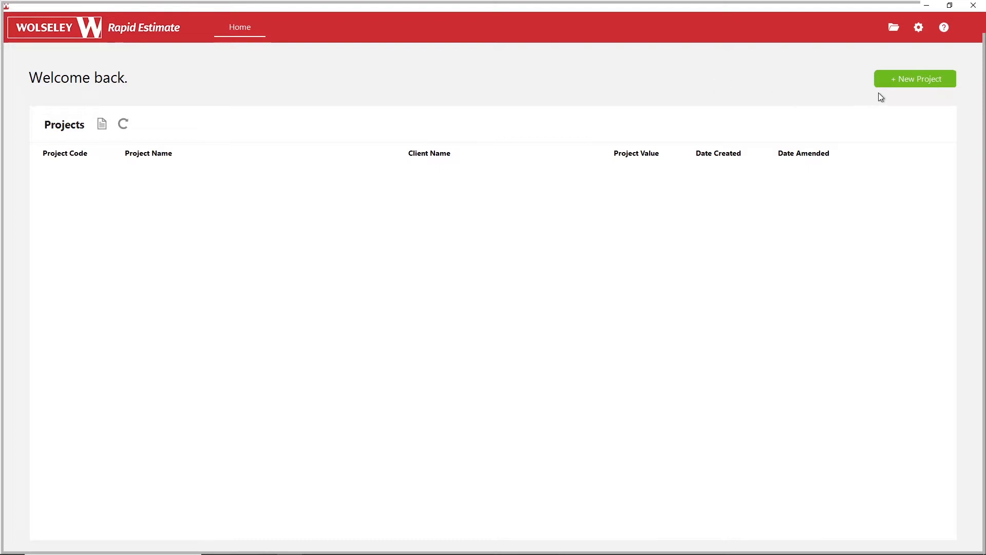
Create a new project with code E1001 and the name Example Project
{"action": "left_click", "coordinate": [897, 79]}
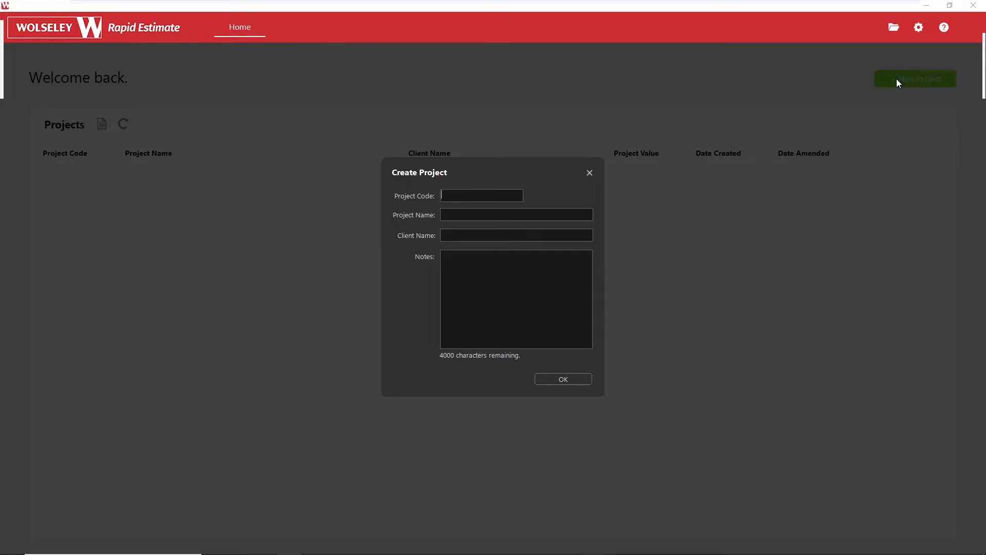
{"action": "type", "text": "E1001"}
{"action": "type", "text": "Example "}
{"action": "type", "text": "Projec"}
{"action": "type", "text": "t"}
{"action": "left_click", "coordinate": [568, 380]}
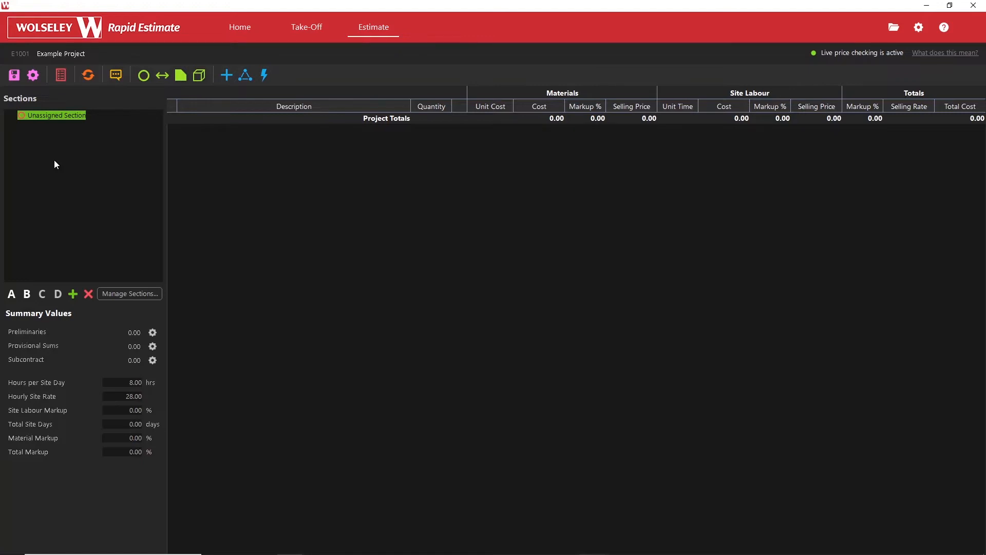
Switch the project to its take-off view and open the Drawings folder inside the Rapid documents folder
{"action": "left_click", "coordinate": [309, 29]}
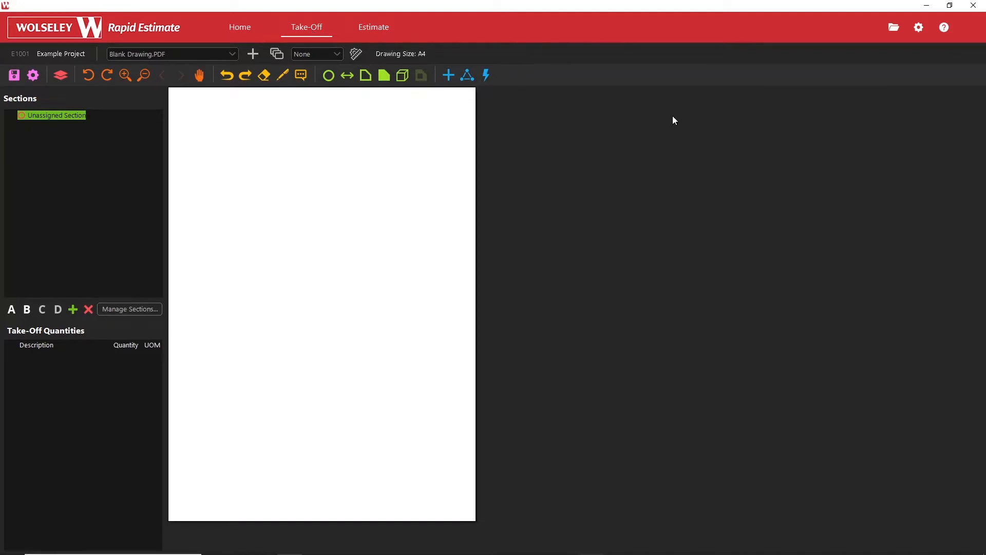
{"action": "left_click", "coordinate": [894, 28]}
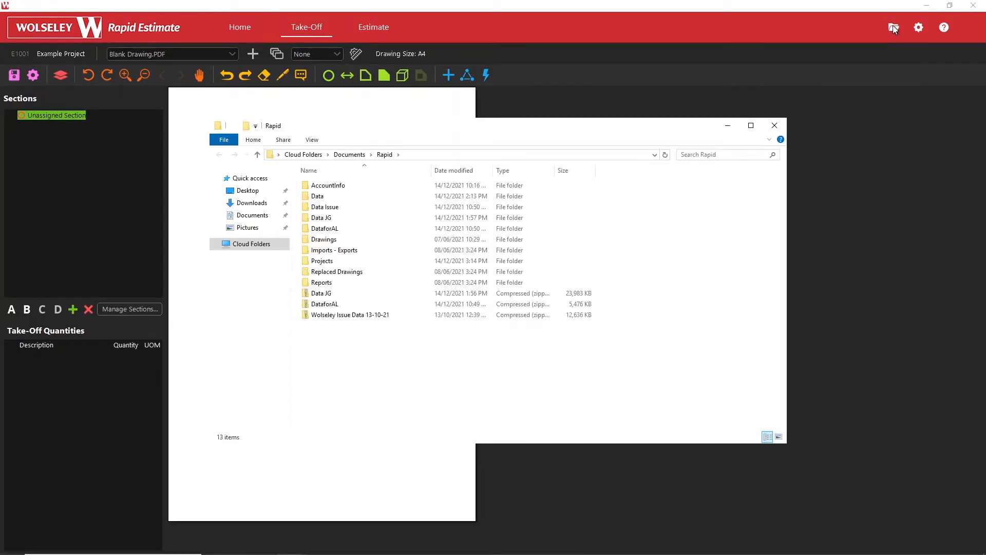
{"action": "double_click", "coordinate": [324, 239]}
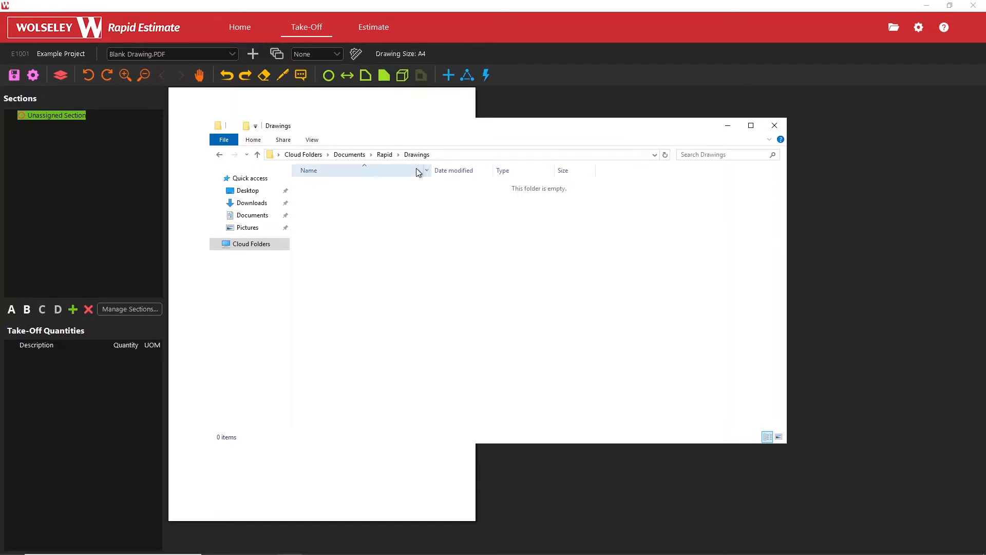
{"action": "right_click", "coordinate": [430, 234]}
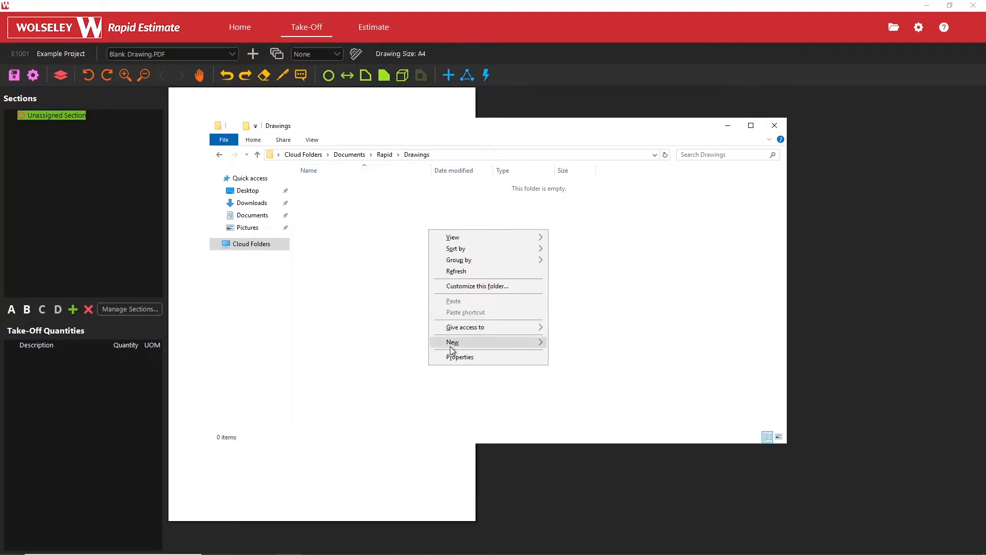
{"action": "mouse_move", "coordinate": [451, 349]}
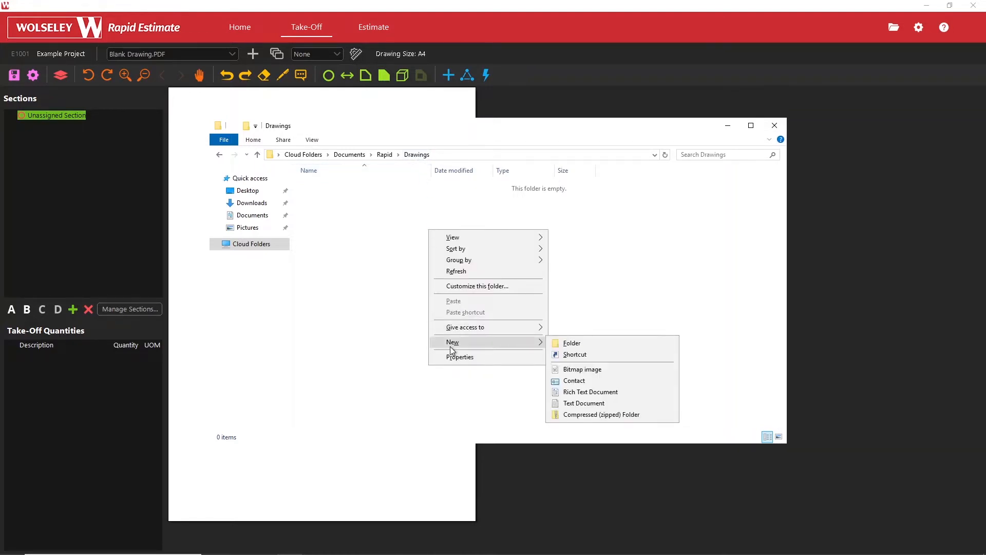
{"action": "left_click", "coordinate": [373, 299]}
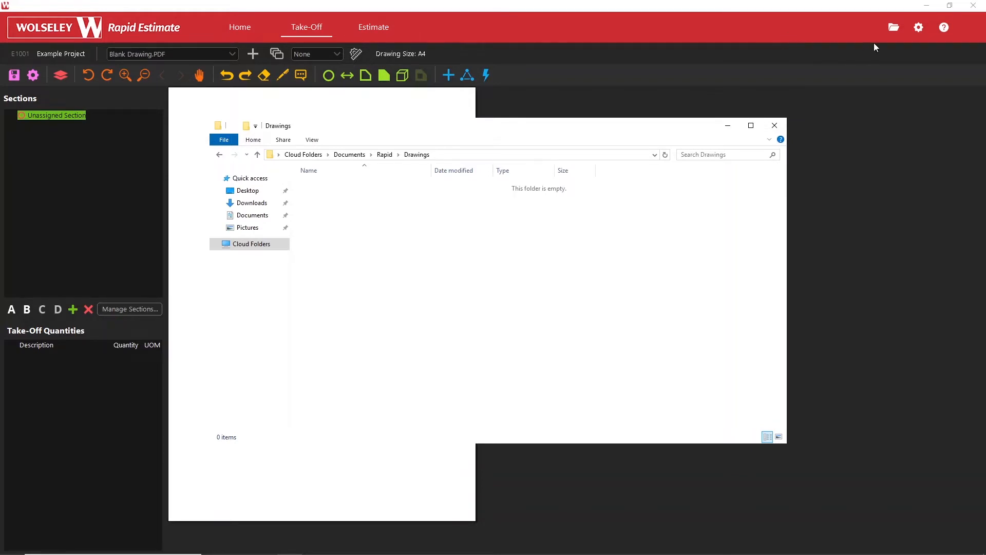
Copy Example Drawing.pdf from the desktop into the Rapid Drawings folder and close the folder window
{"action": "left_click", "coordinate": [927, 9]}
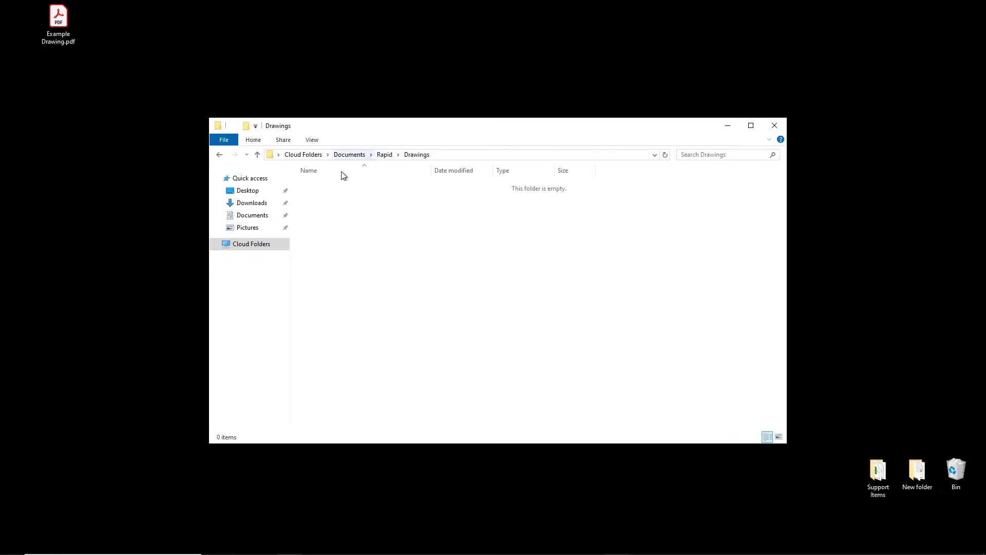
{"action": "left_click", "coordinate": [66, 22]}
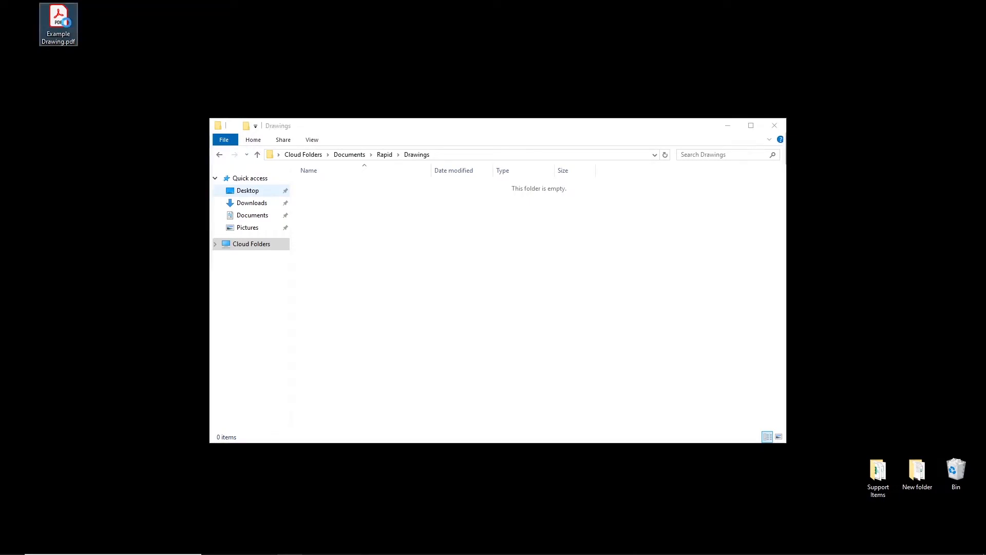
{"action": "right_click", "coordinate": [66, 23]}
{"action": "left_click", "coordinate": [100, 178]}
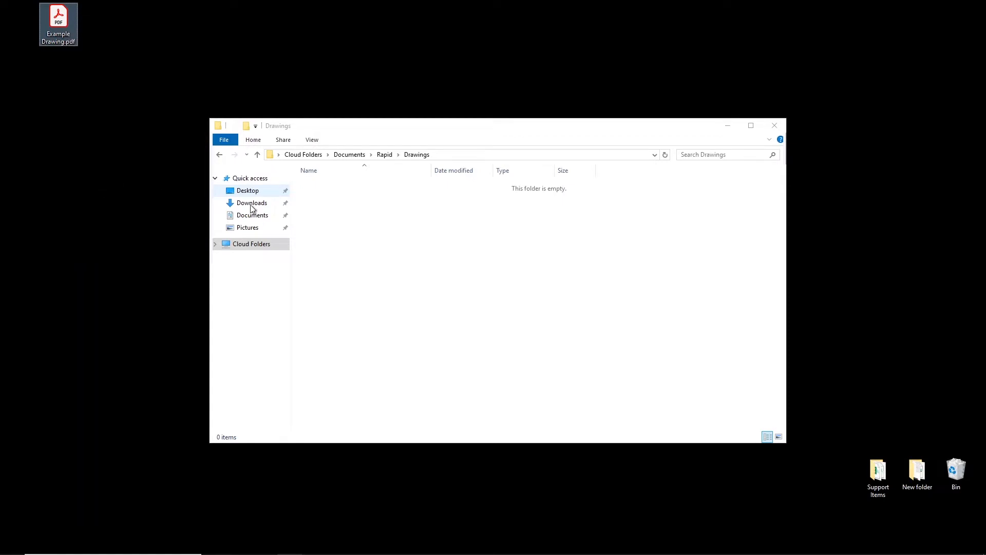
{"action": "right_click", "coordinate": [438, 281]}
{"action": "left_click", "coordinate": [459, 345]}
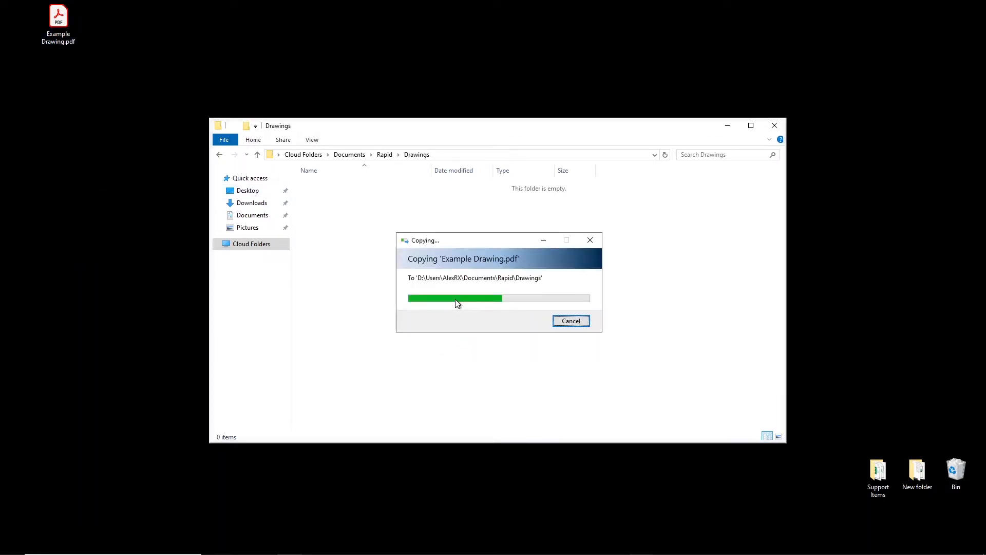
{"action": "left_click", "coordinate": [376, 210]}
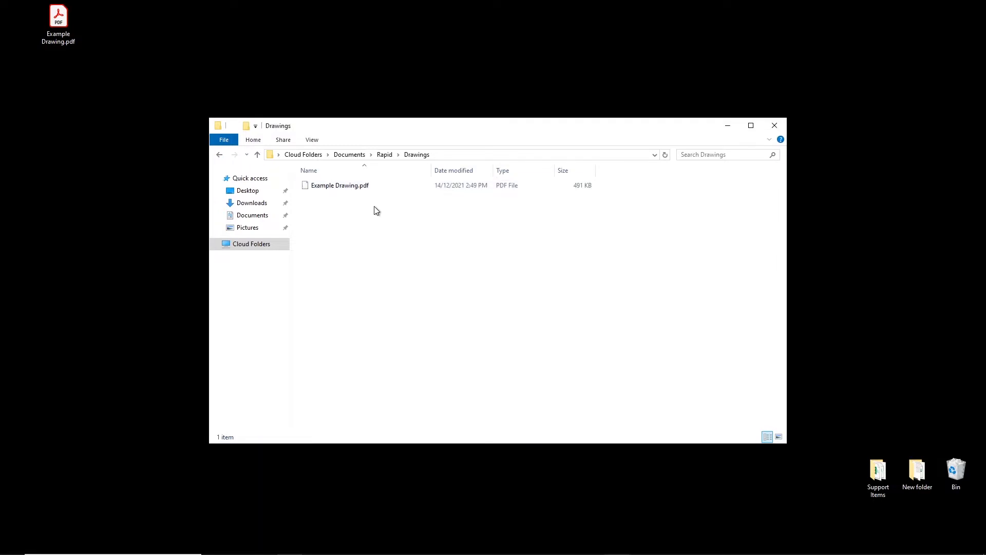
{"action": "left_click", "coordinate": [775, 126]}
Return to Rapid Estimate and add Example Drawing.pdf from the Drawings folder to the project's take-off
{"action": "left_click", "coordinate": [591, 544]}
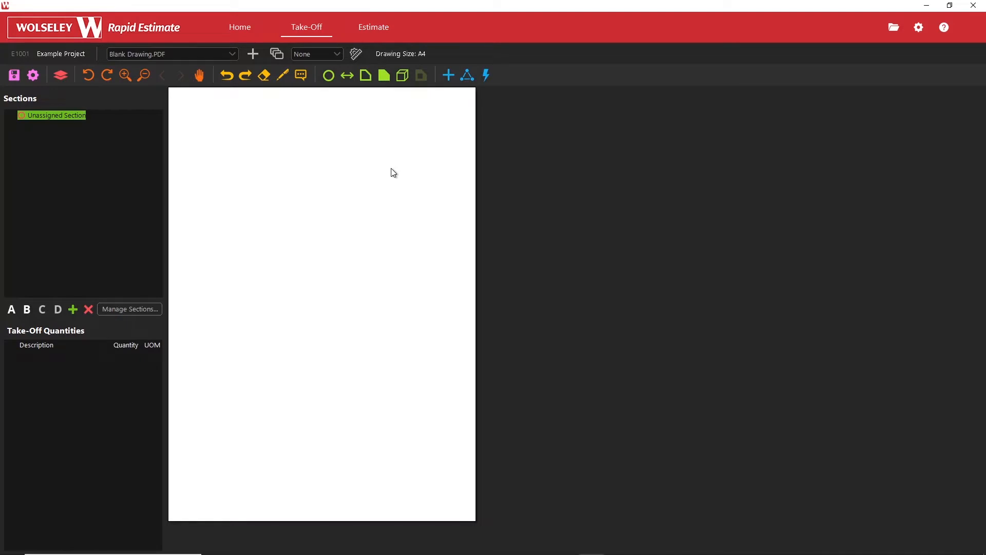
{"action": "left_click", "coordinate": [252, 53]}
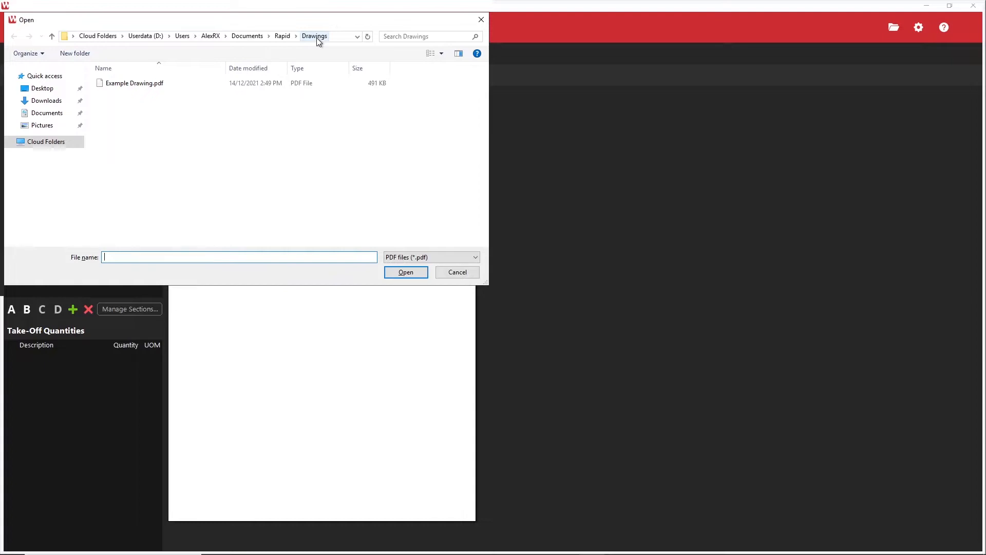
{"action": "left_click", "coordinate": [402, 79]}
{"action": "mouse_move", "coordinate": [401, 79]}
{"action": "left_mouse_down"}
{"action": "mouse_move", "coordinate": [382, 78]}
{"action": "mouse_move", "coordinate": [376, 91]}
{"action": "left_mouse_up"}
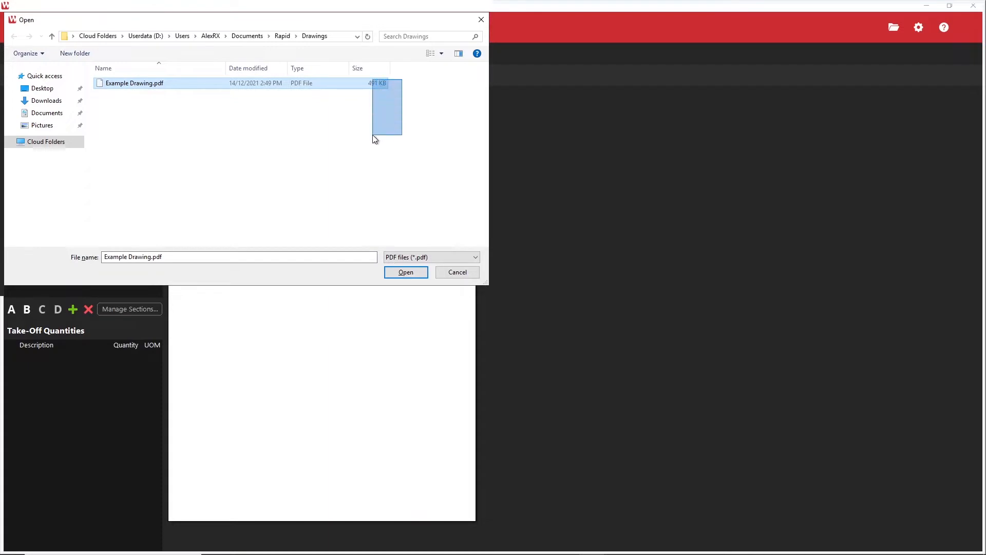
{"action": "left_click_drag", "start_coordinate": [373, 137], "coordinate": [371, 166]}
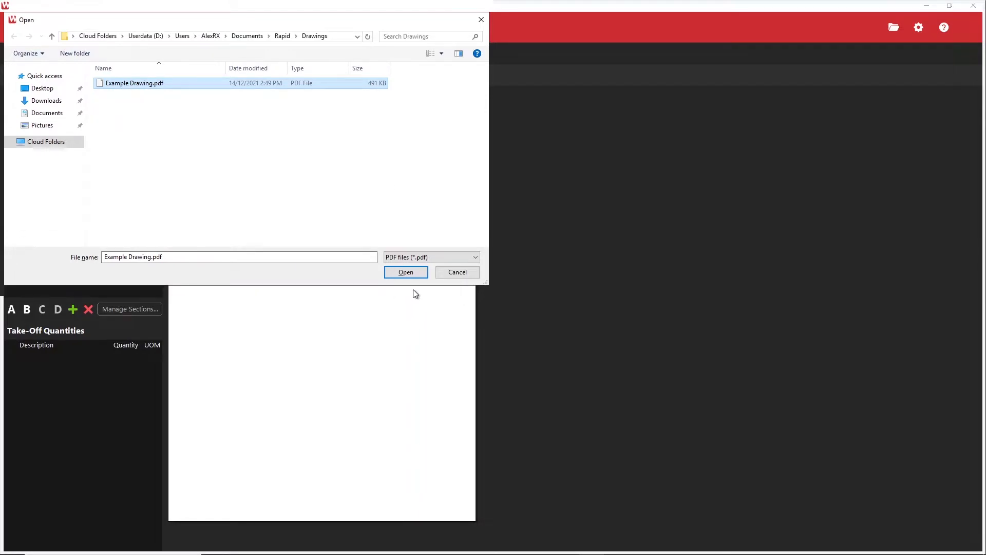
{"action": "left_click", "coordinate": [404, 272]}
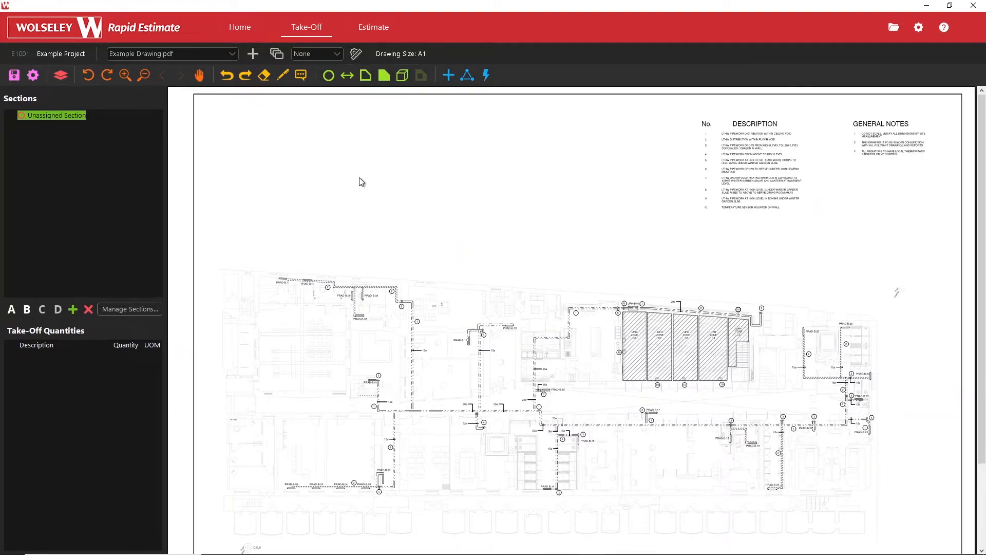
{"action": "left_click", "coordinate": [230, 54]}
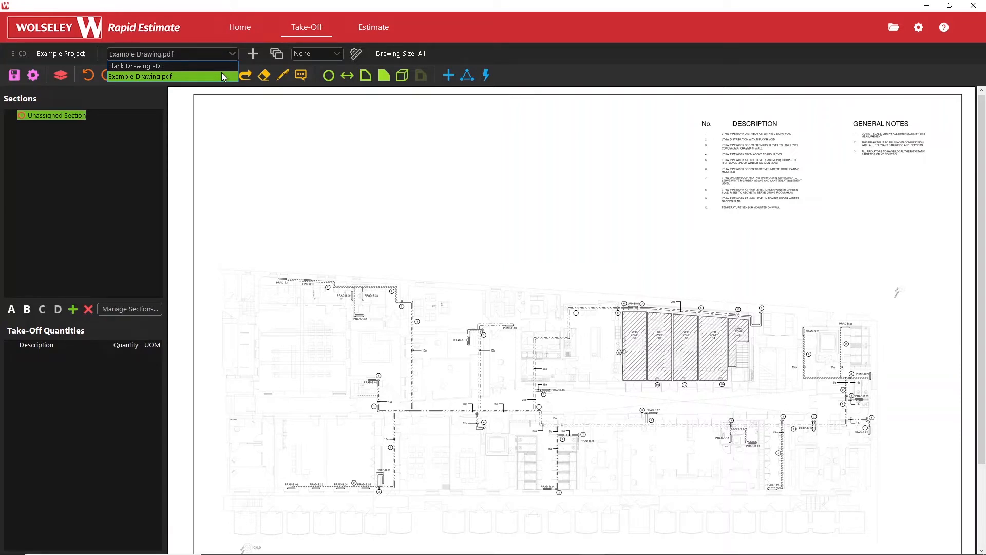
{"action": "left_click", "coordinate": [245, 129]}
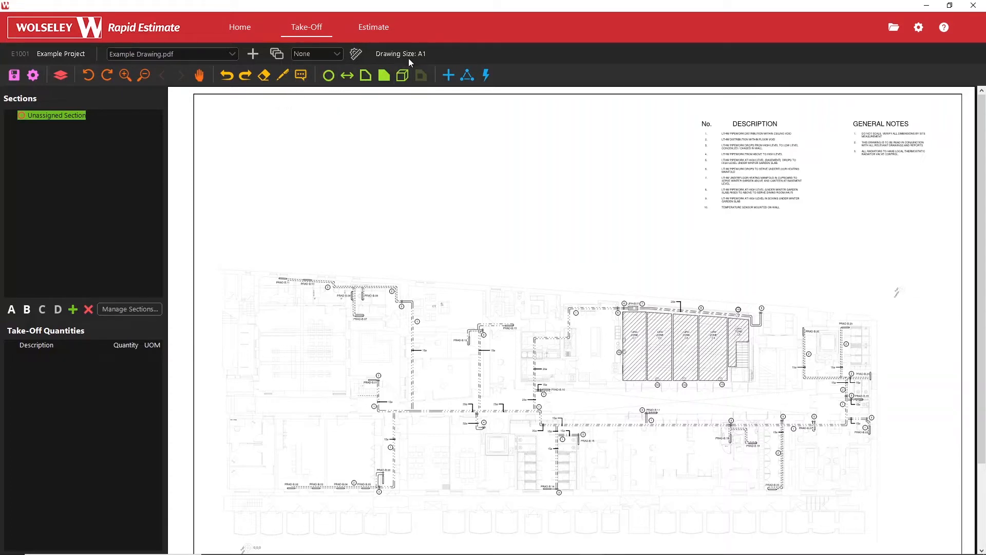
Check the scale stated in the drawing's title block and set the drawing scale to 1:100
{"action": "scroll", "coordinate": [759, 490], "scroll_direction": "down", "scroll_amount": 2}
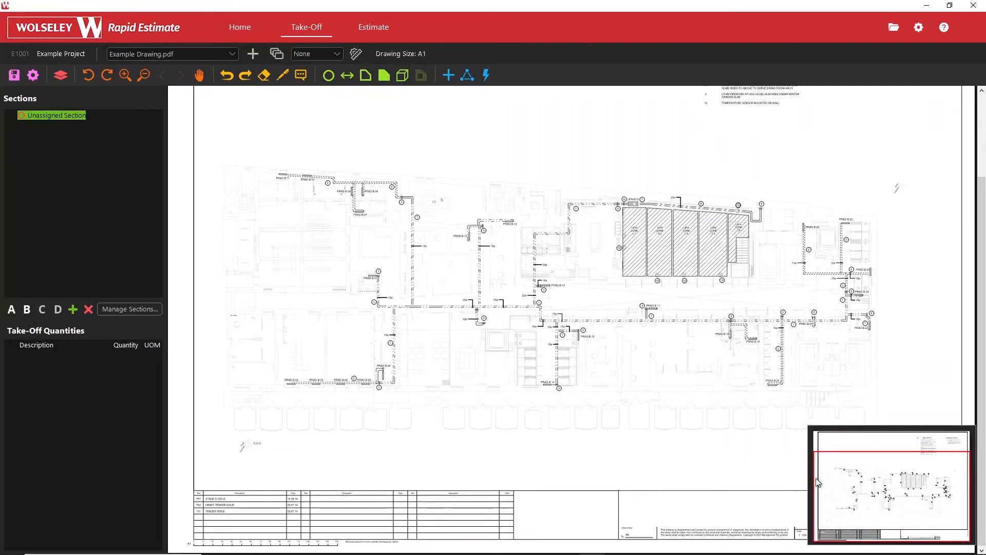
{"action": "scroll", "coordinate": [758, 491], "scroll_direction": "up", "scroll_amount": 5}
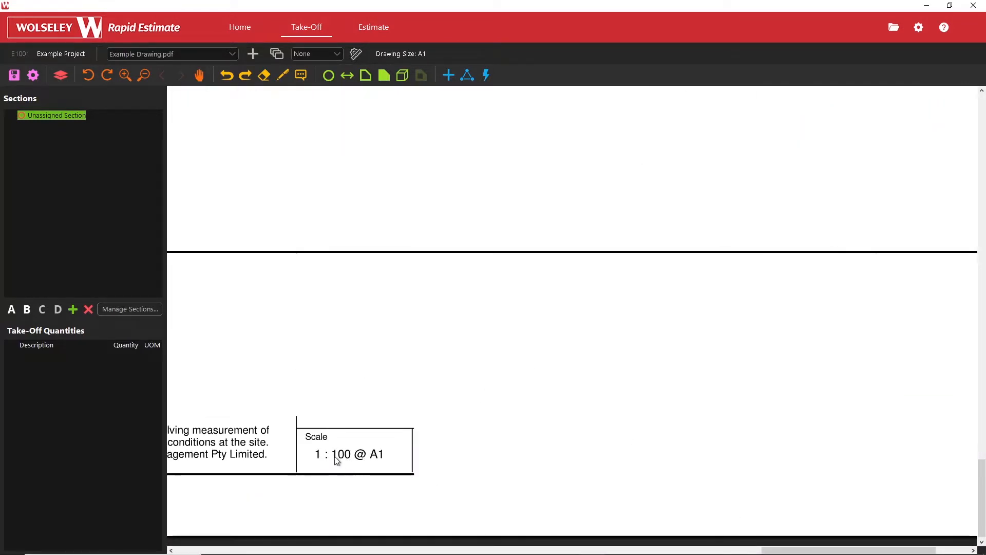
{"action": "scroll", "coordinate": [392, 204], "scroll_direction": "down", "scroll_amount": 6}
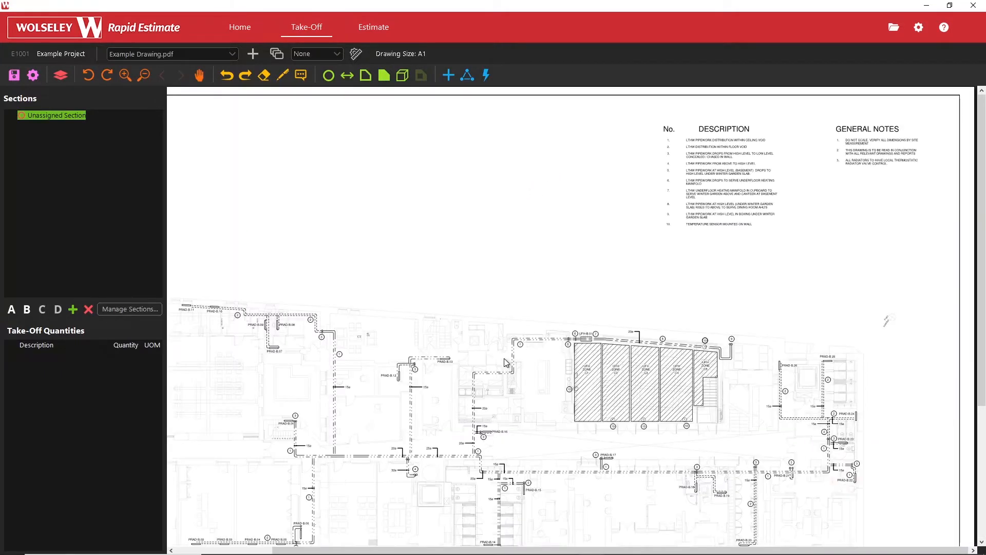
{"action": "scroll", "coordinate": [521, 380], "scroll_direction": "up", "scroll_amount": 5}
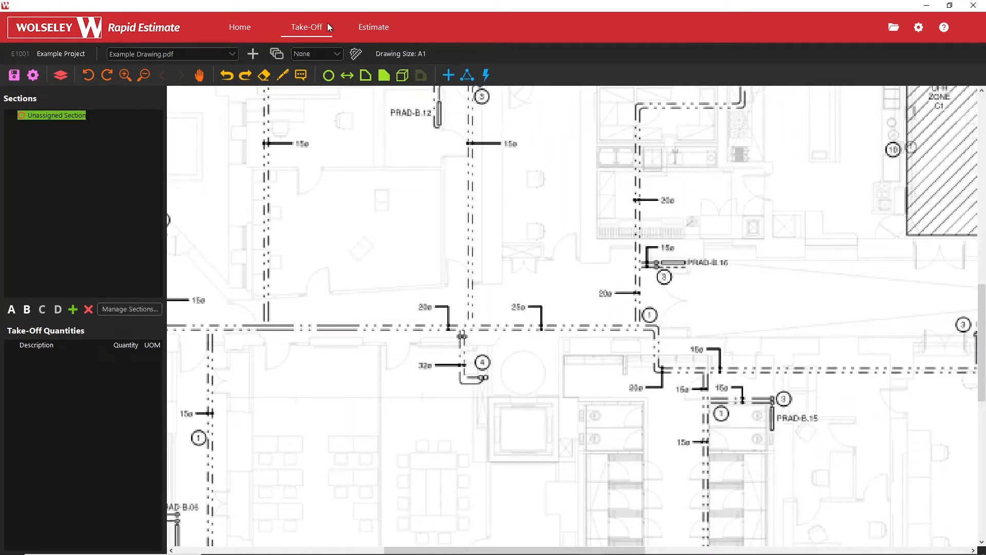
{"action": "left_click", "coordinate": [338, 56]}
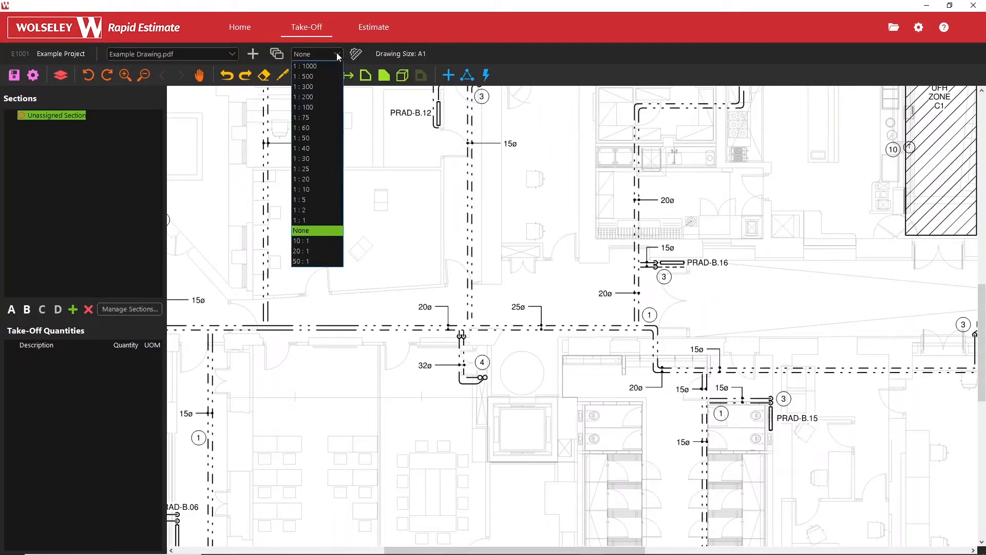
{"action": "left_click", "coordinate": [328, 107]}
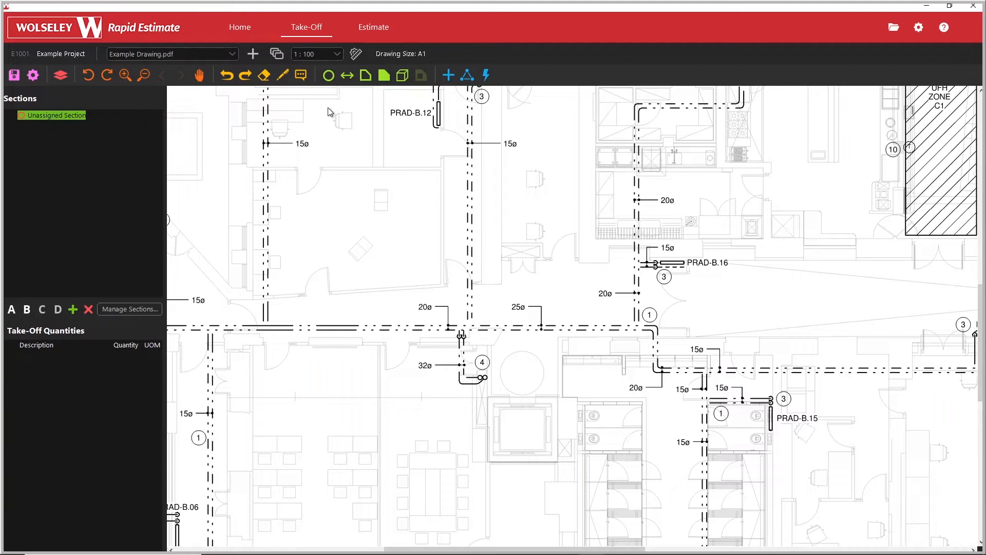
Measure the length across a door opening just below the long horizontal pipe run, using Measure Length
{"action": "left_click", "coordinate": [283, 75]}
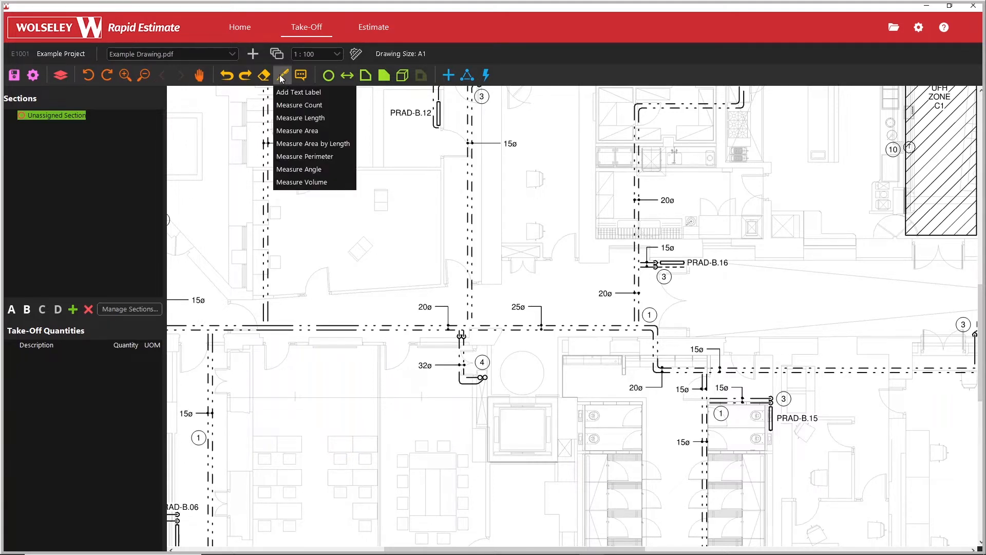
{"action": "left_click", "coordinate": [284, 76]}
{"action": "left_click", "coordinate": [283, 76]}
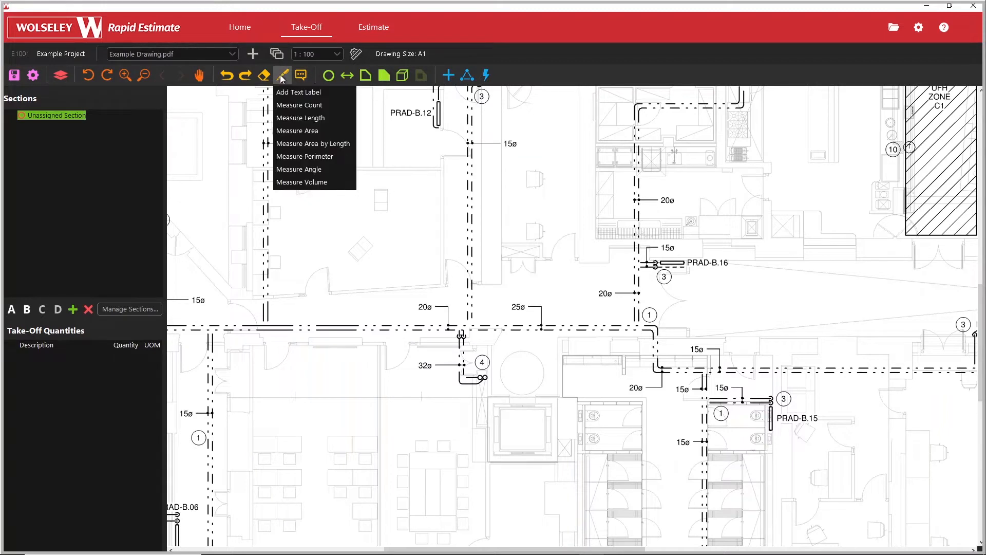
{"action": "left_click", "coordinate": [297, 119]}
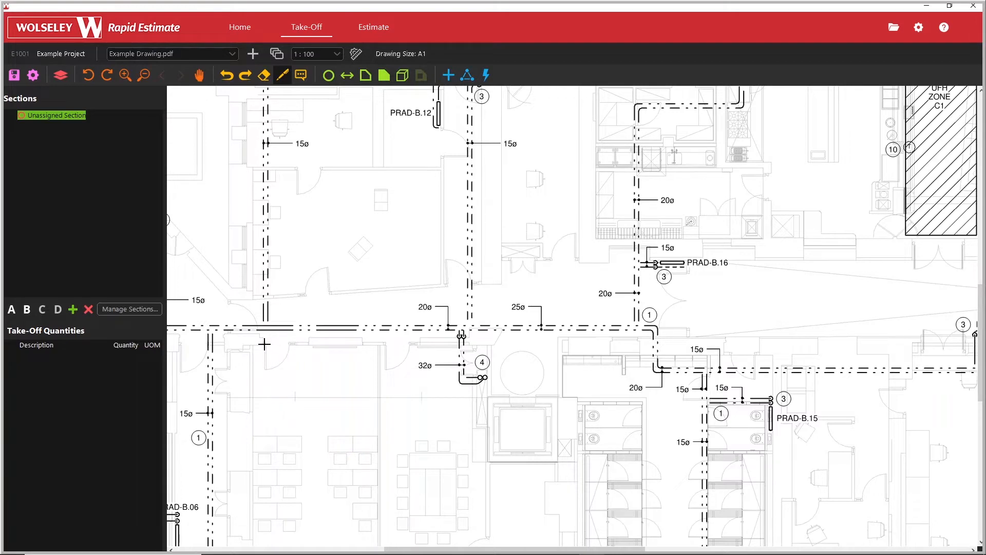
{"action": "scroll", "coordinate": [440, 346], "scroll_direction": "up", "scroll_amount": 2}
{"action": "scroll", "coordinate": [570, 284], "scroll_direction": "up", "scroll_amount": 2}
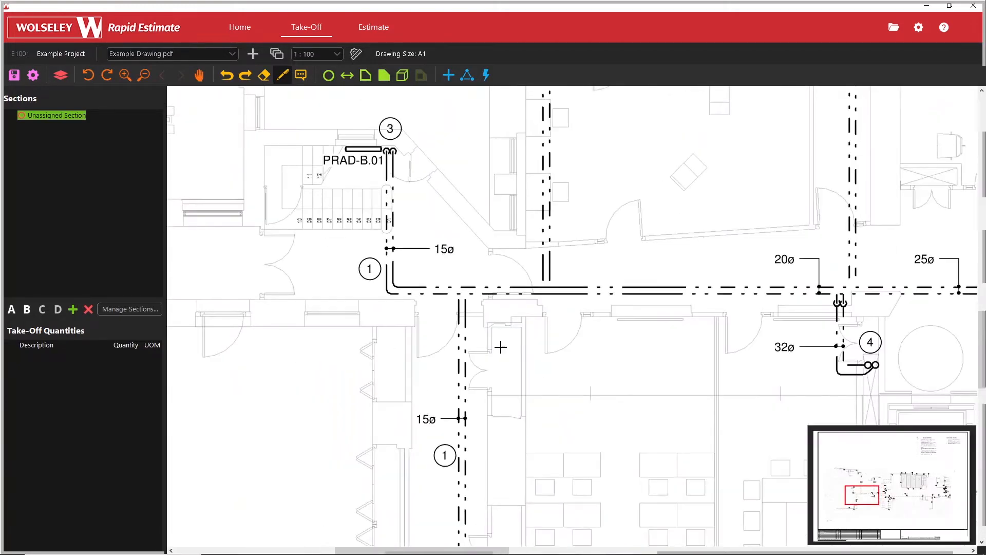
{"action": "scroll", "coordinate": [574, 328], "scroll_direction": "up", "scroll_amount": 1}
{"action": "scroll", "coordinate": [627, 308], "scroll_direction": "up", "scroll_amount": 1}
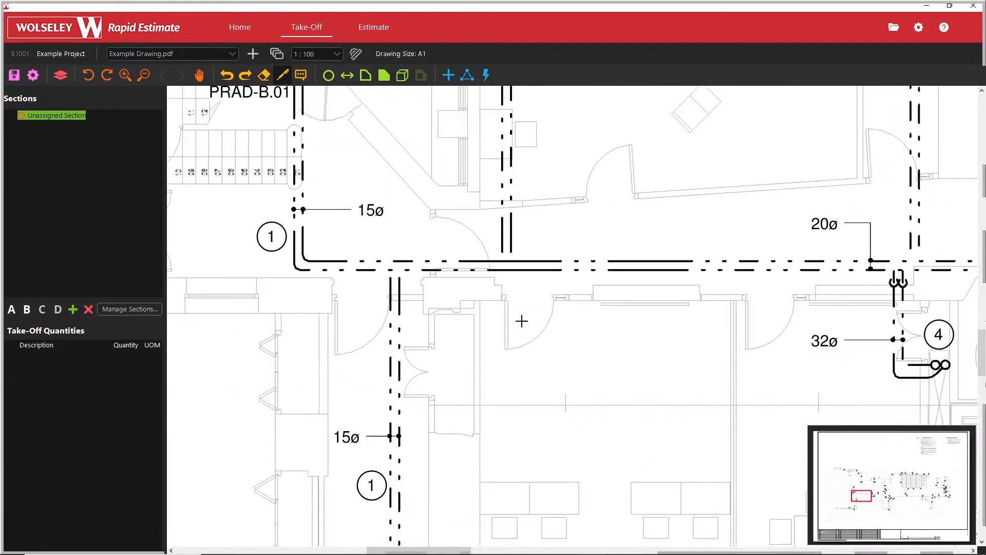
{"action": "scroll", "coordinate": [565, 314], "scroll_direction": "up", "scroll_amount": 1}
{"action": "scroll", "coordinate": [575, 316], "scroll_direction": "up", "scroll_amount": 1}
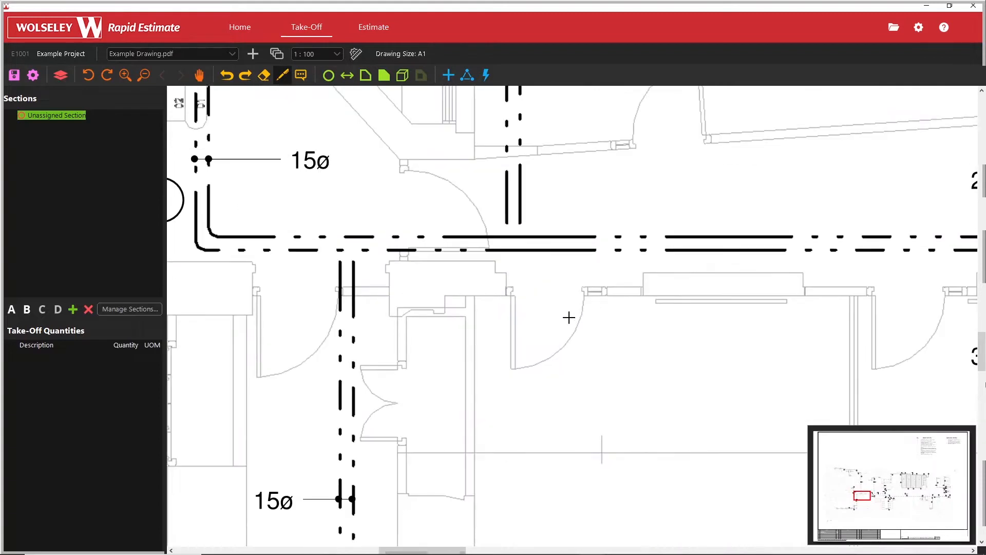
{"action": "left_click", "coordinate": [510, 294]}
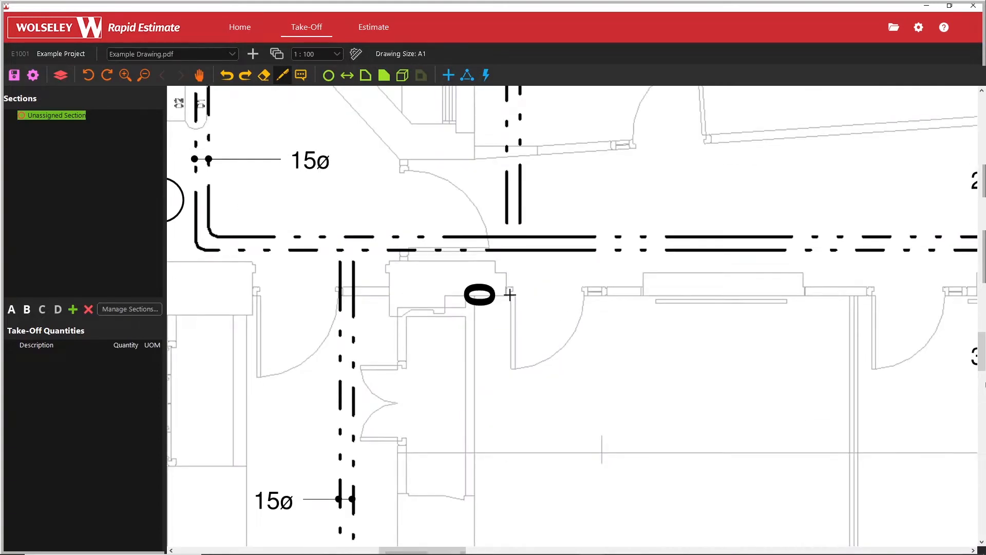
{"action": "left_click", "coordinate": [585, 295]}
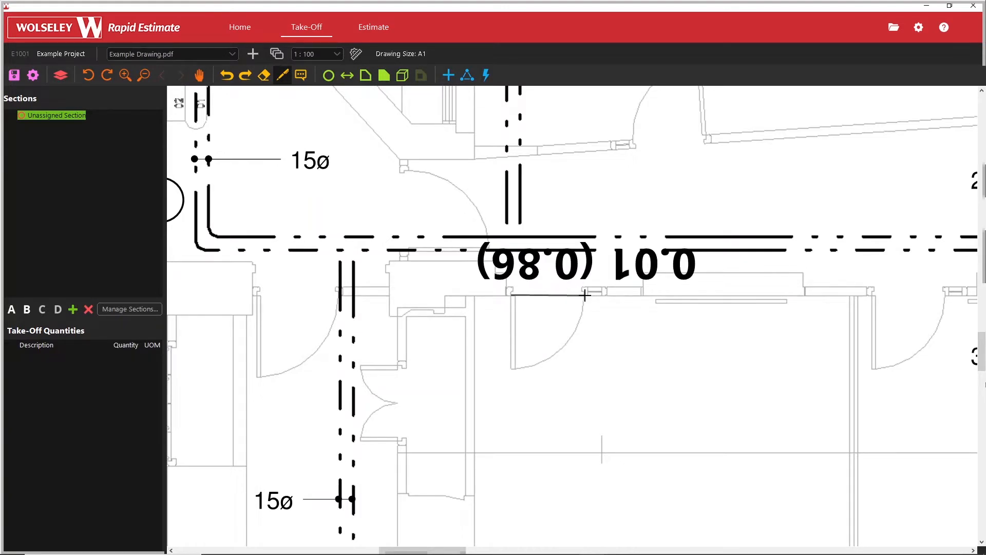
{"action": "right_click", "coordinate": [585, 296]}
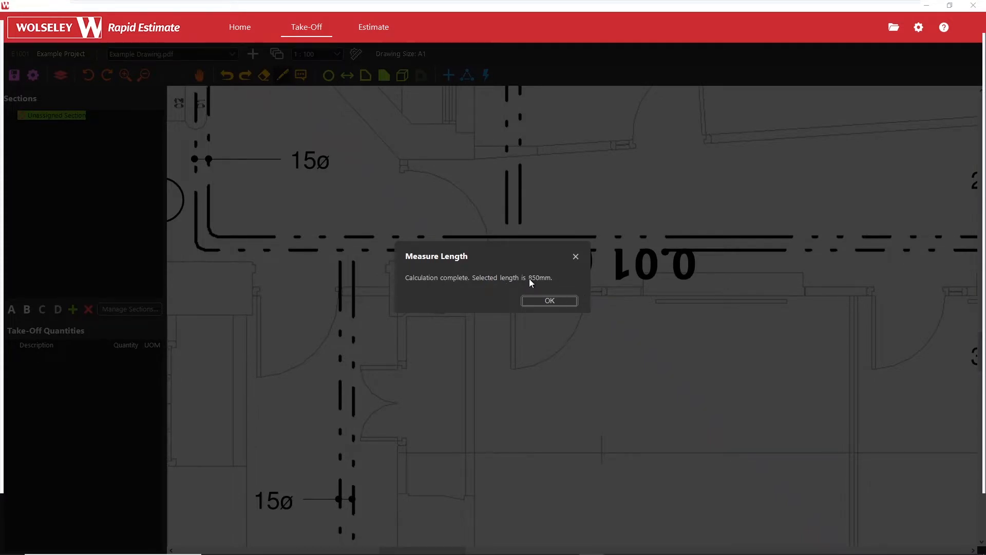
Start a custom scale and pick both ends of the door opening just below the long horizontal pipe run as reference points
{"action": "left_click", "coordinate": [546, 301]}
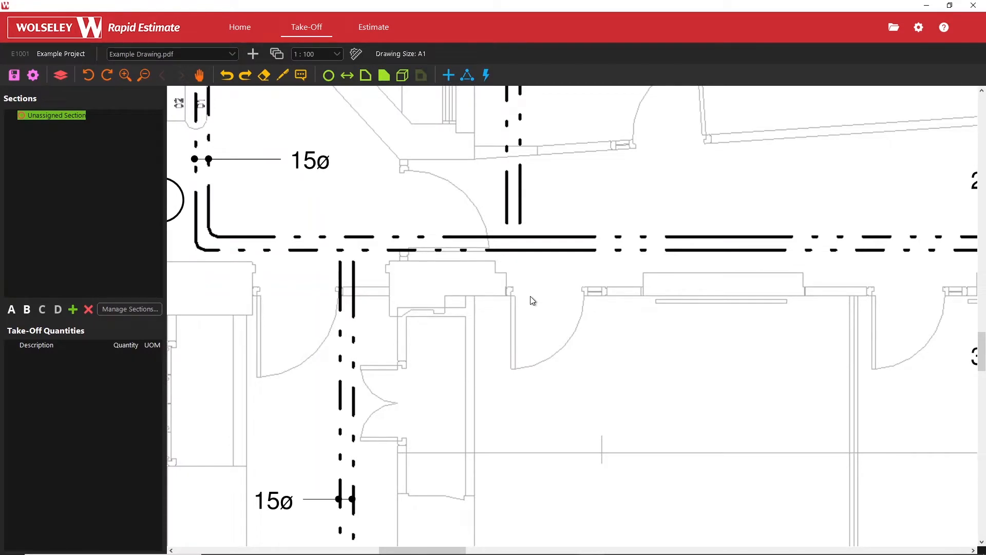
{"action": "left_click", "coordinate": [357, 54]}
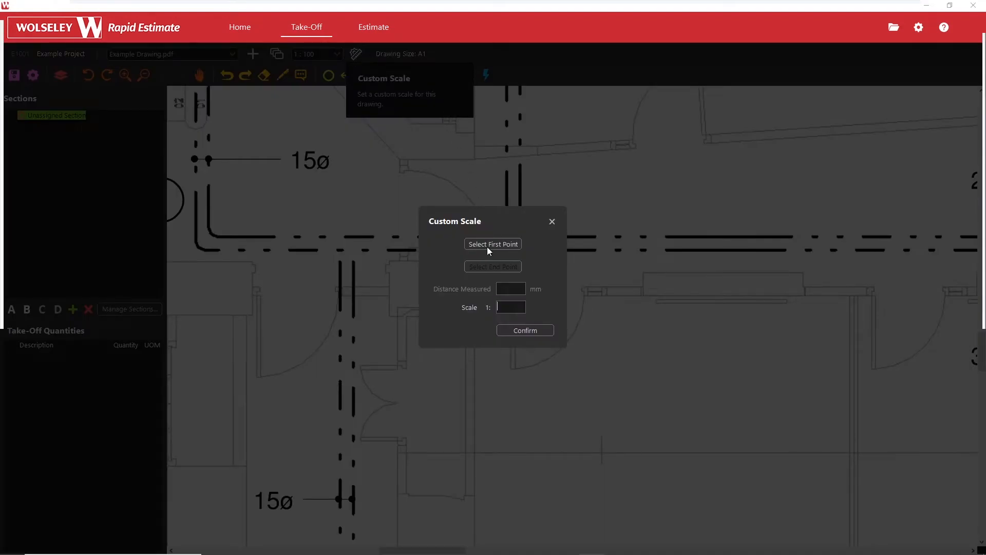
{"action": "left_click", "coordinate": [483, 245]}
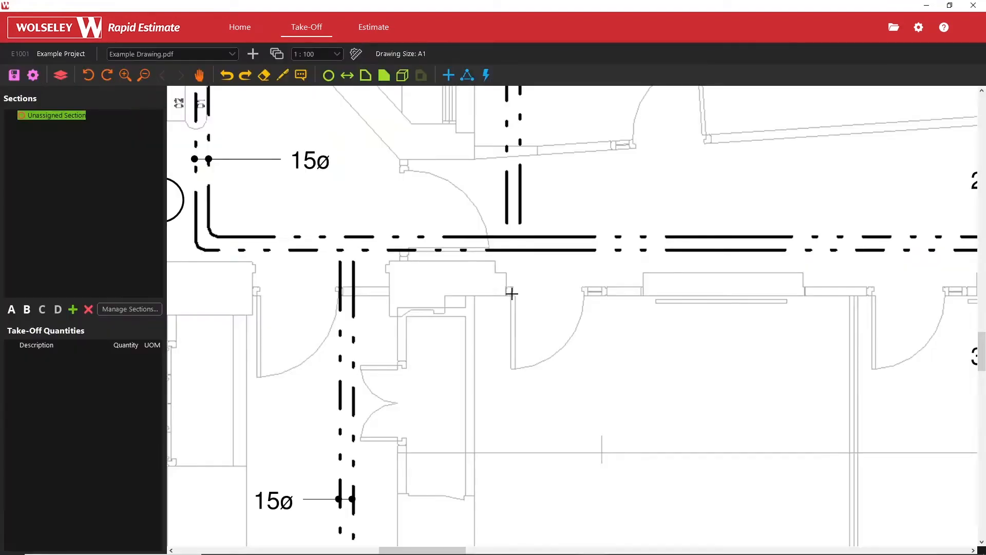
{"action": "left_click", "coordinate": [511, 294]}
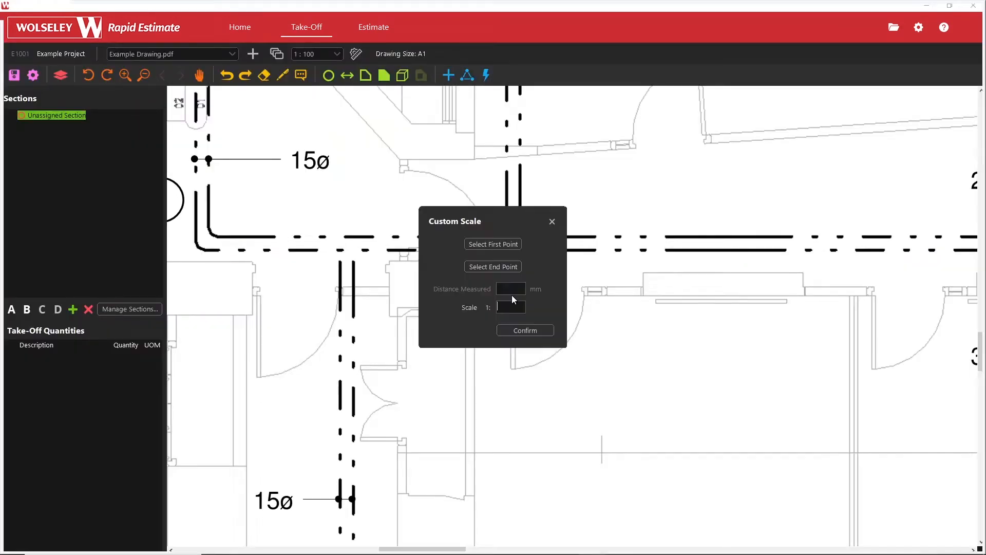
{"action": "left_click", "coordinate": [492, 267]}
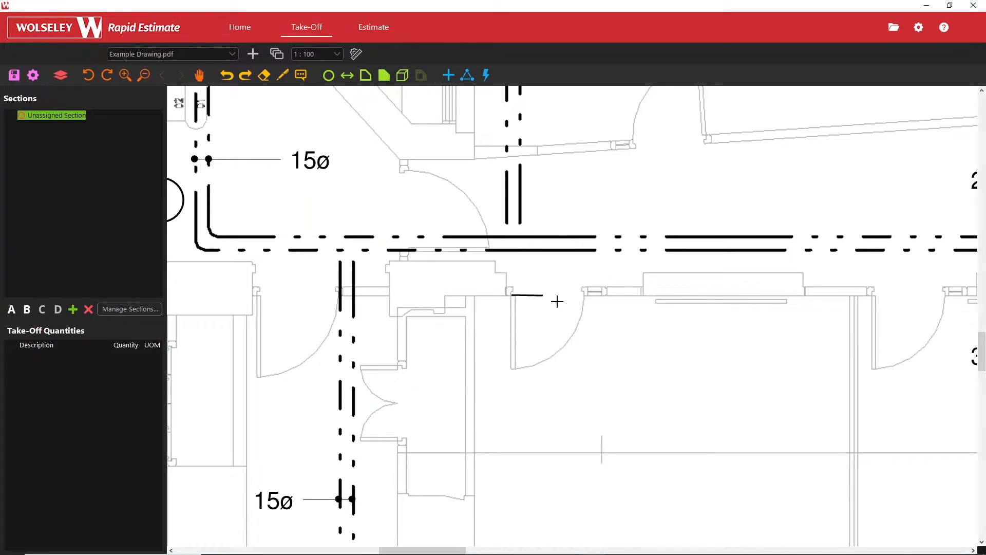
{"action": "left_click", "coordinate": [586, 296]}
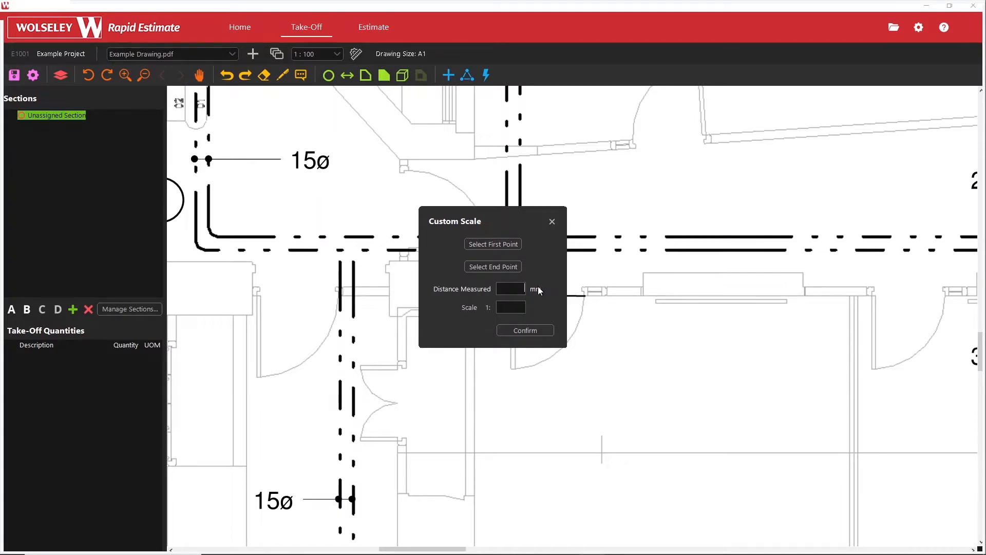
Enter 850 mm as the distance measured for the custom scale and apply it
{"action": "type", "text": "850"}
{"action": "double_click", "coordinate": [501, 306]}
{"action": "type", "text": "102"}
{"action": "left_click_drag", "start_coordinate": [508, 307], "coordinate": [534, 287]}
{"action": "type", "text": "850"}
{"action": "left_click", "coordinate": [530, 334]}
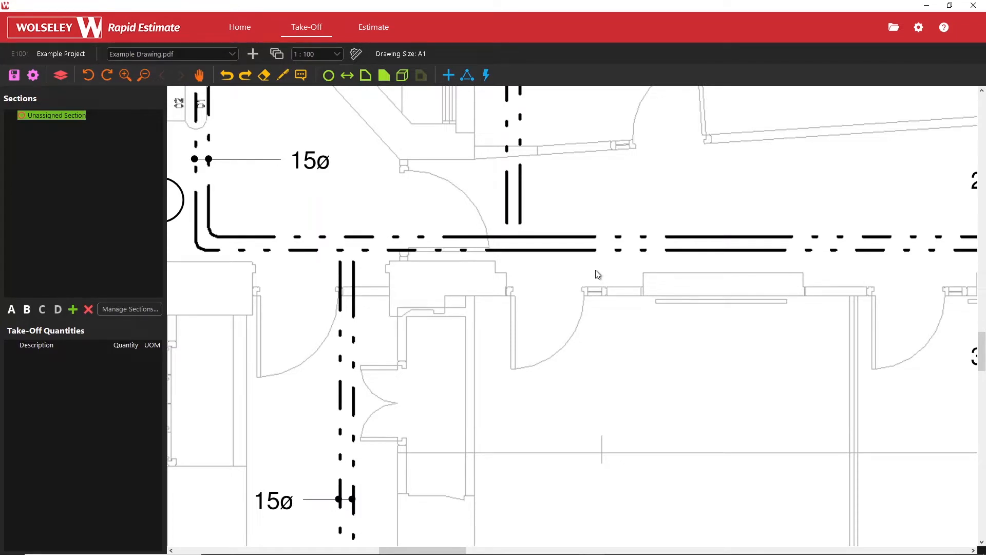
Rename the Unassigned Section to Ground Floor
{"action": "scroll", "coordinate": [597, 274], "scroll_direction": "down", "scroll_amount": 1}
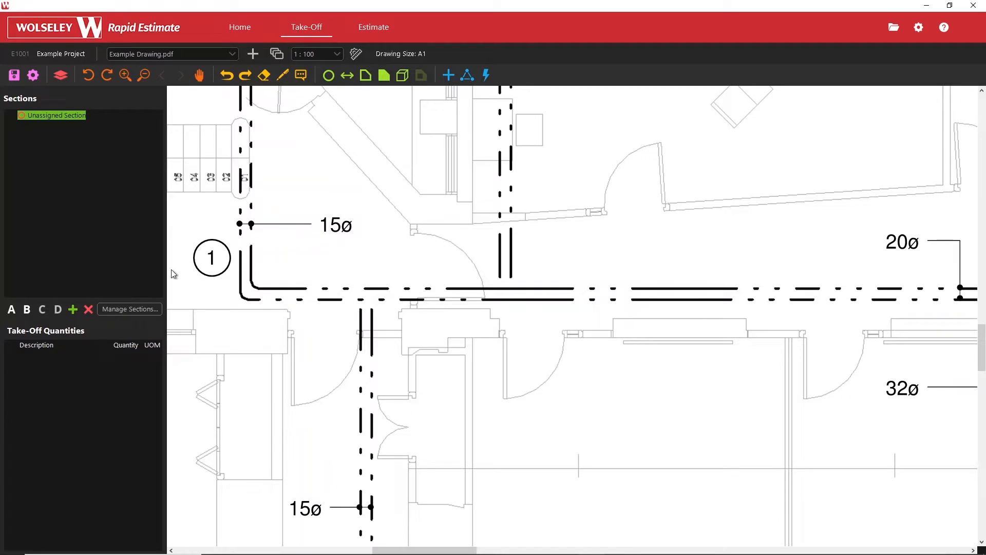
{"action": "left_click", "coordinate": [20, 119]}
{"action": "left_click", "coordinate": [59, 117]}
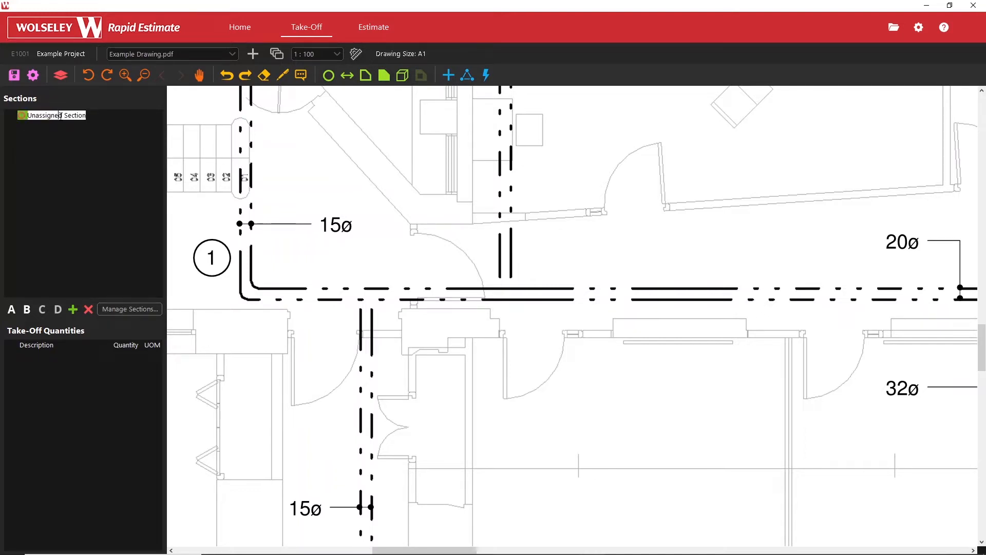
{"action": "triple_click", "coordinate": [61, 116]}
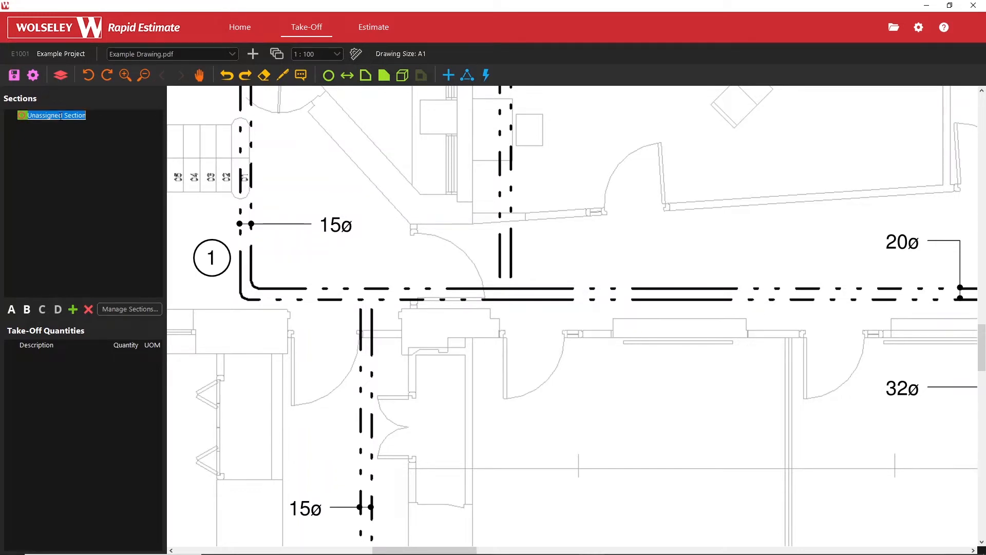
{"action": "type", "text": "G"}
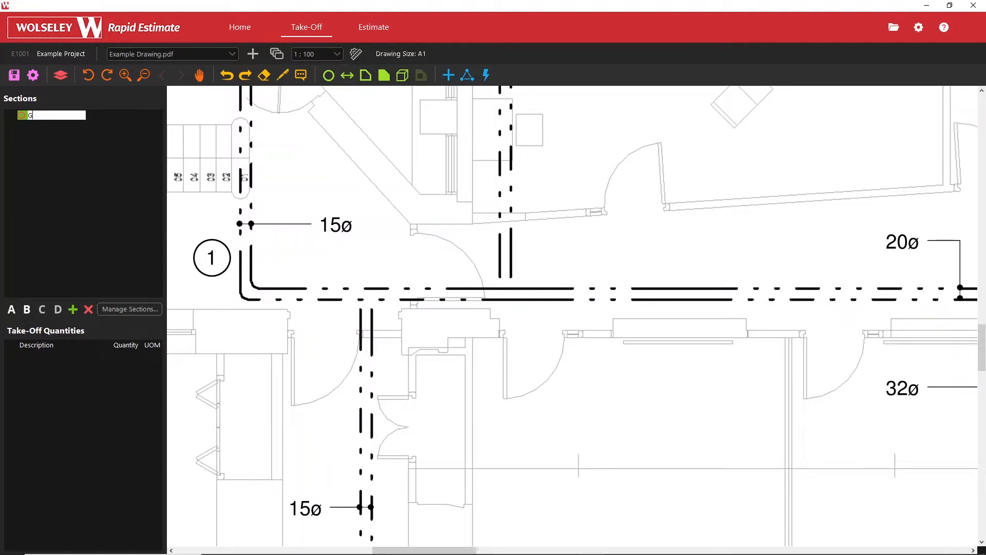
{"action": "type", "text": "round Floor"}
{"action": "key", "text": "Return"}
Add two level B sections named HWS and CWS under Ground Floor
{"action": "left_click", "coordinate": [27, 309]}
{"action": "left_click", "coordinate": [73, 308]}
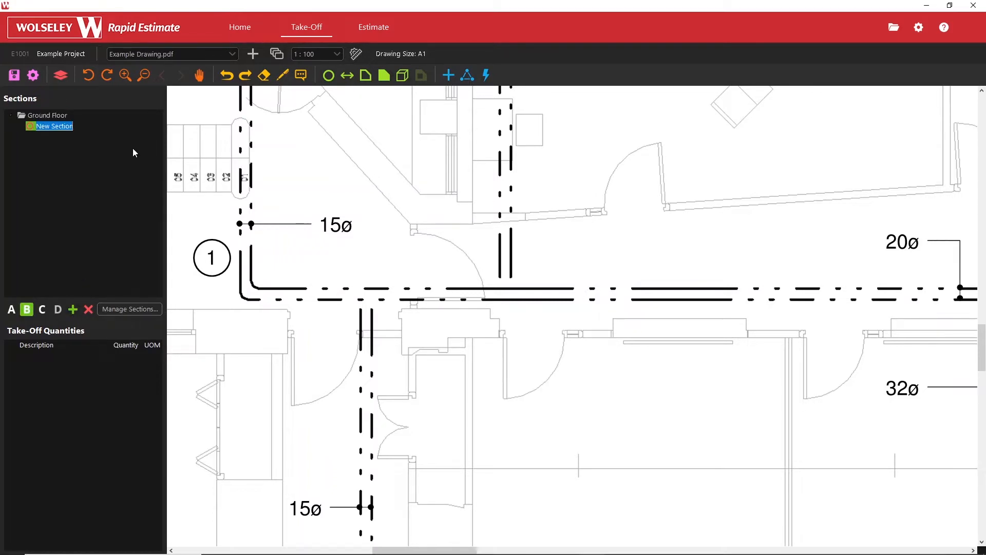
{"action": "type", "text": "HTW"}
{"action": "key", "text": "BackSpace"}
{"action": "key", "text": "BackSpace"}
{"action": "type", "text": "WS"}
{"action": "key", "text": "Return"}
{"action": "left_click", "coordinate": [72, 309]}
{"action": "type", "text": "CWS"}
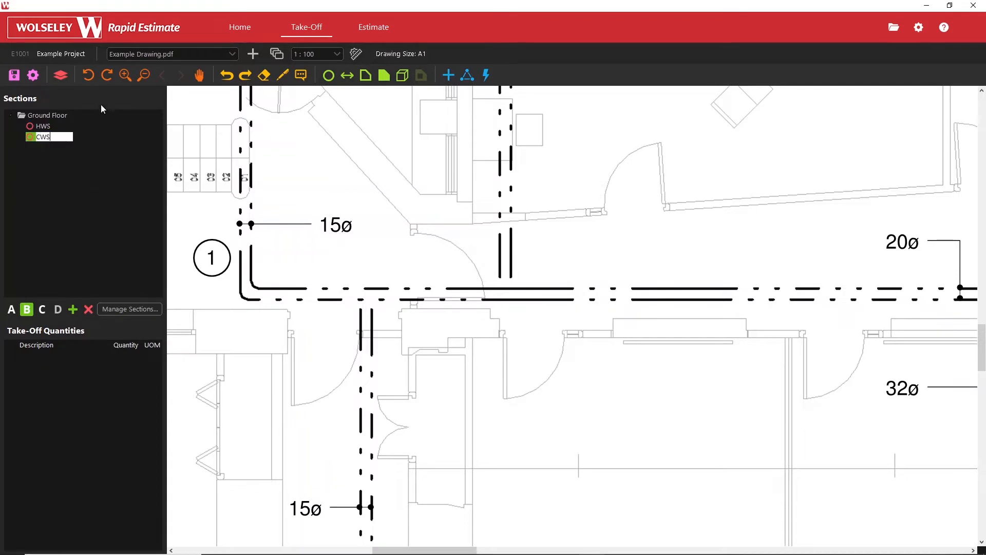
{"action": "key", "text": "Return"}
Add a level A section named First Floor
{"action": "left_click", "coordinate": [13, 310]}
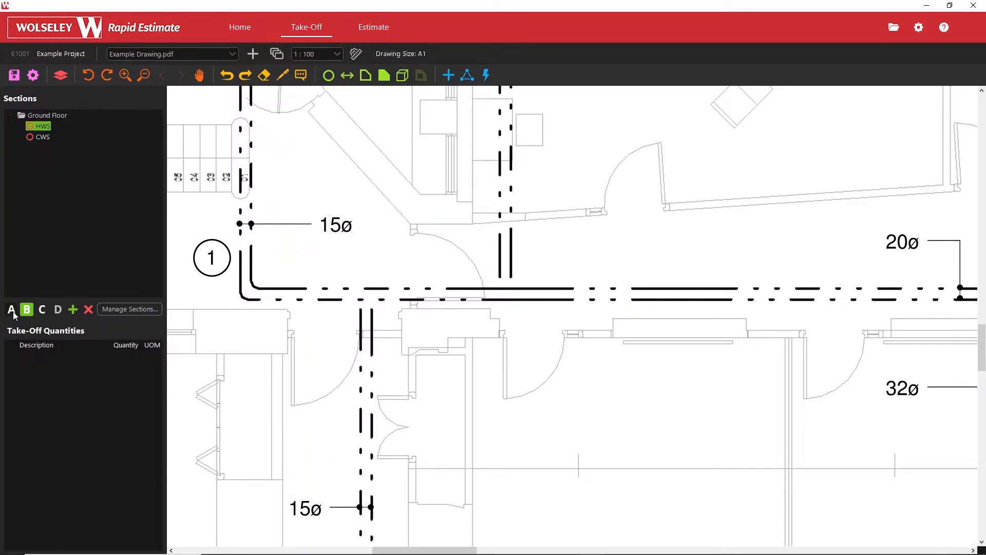
{"action": "left_click", "coordinate": [73, 310]}
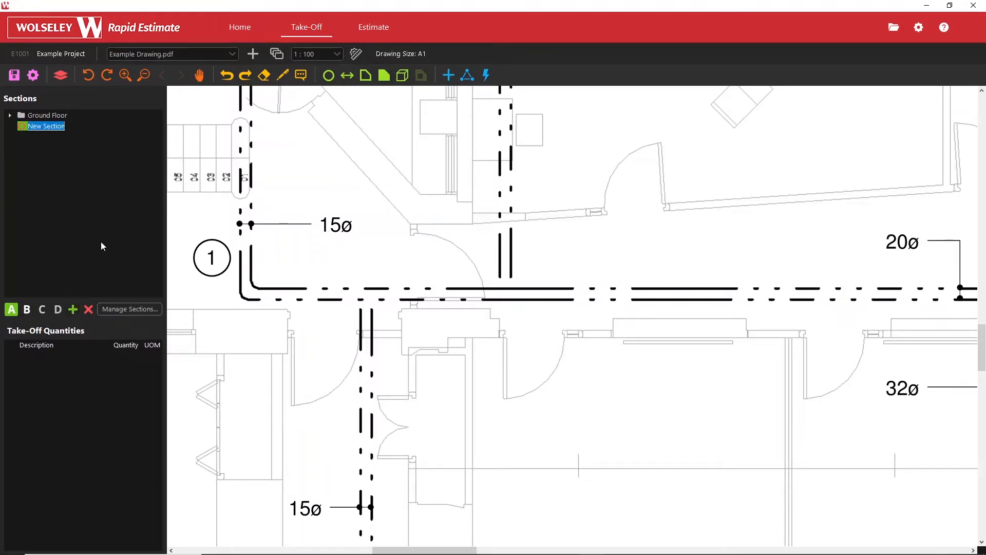
{"action": "type", "text": "First Floor"}
{"action": "key", "text": "Return"}
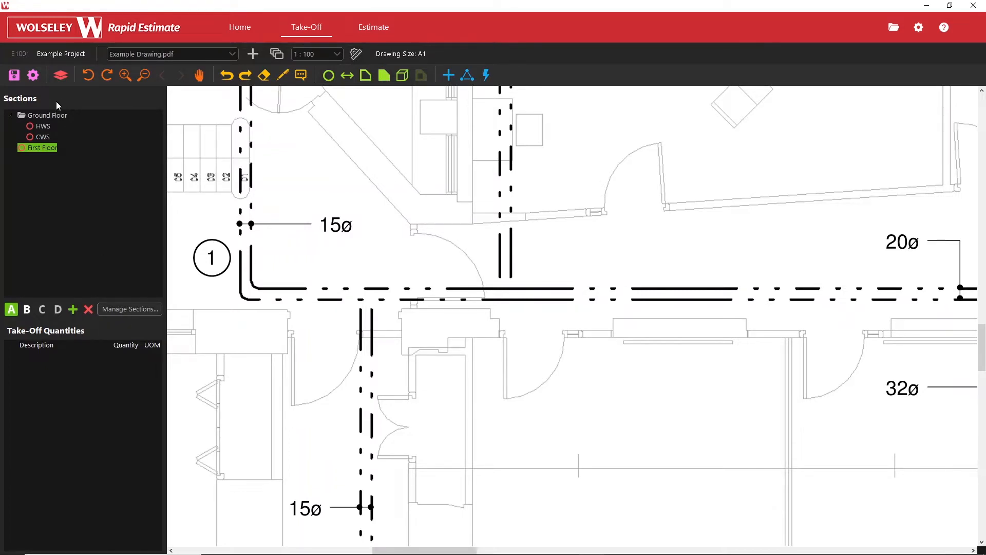
Delete the empty First Floor section in Manage Sections
{"action": "left_click", "coordinate": [129, 309]}
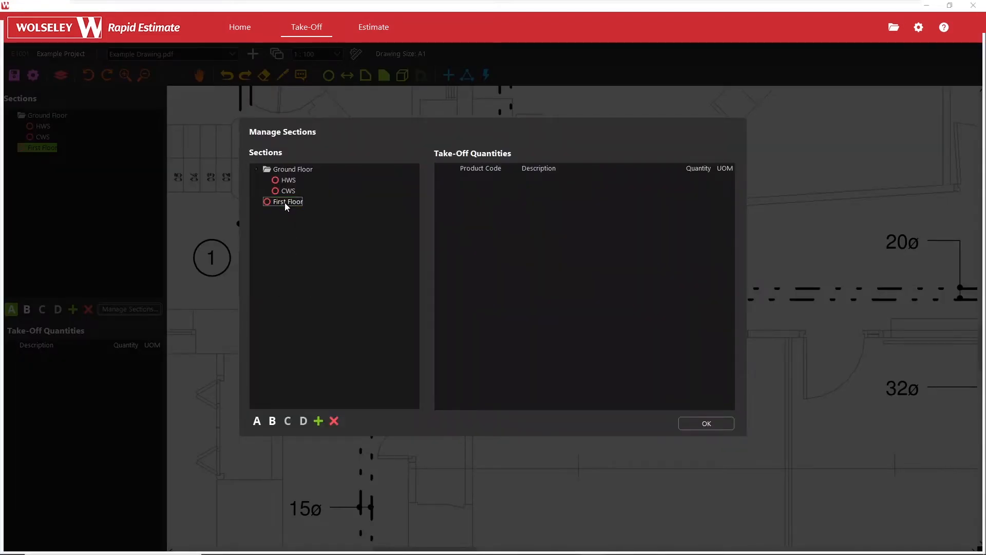
{"action": "left_click", "coordinate": [335, 421]}
{"action": "left_click", "coordinate": [535, 309]}
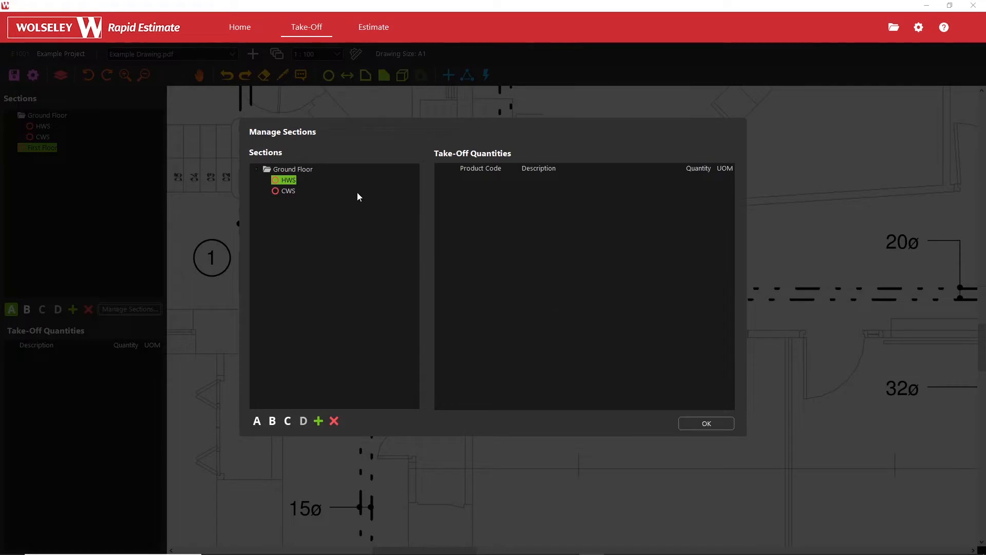
Duplicate the Ground Floor section with its subsections and rename the copy First Floor
{"action": "left_click", "coordinate": [277, 170]}
{"action": "right_click", "coordinate": [273, 170]}
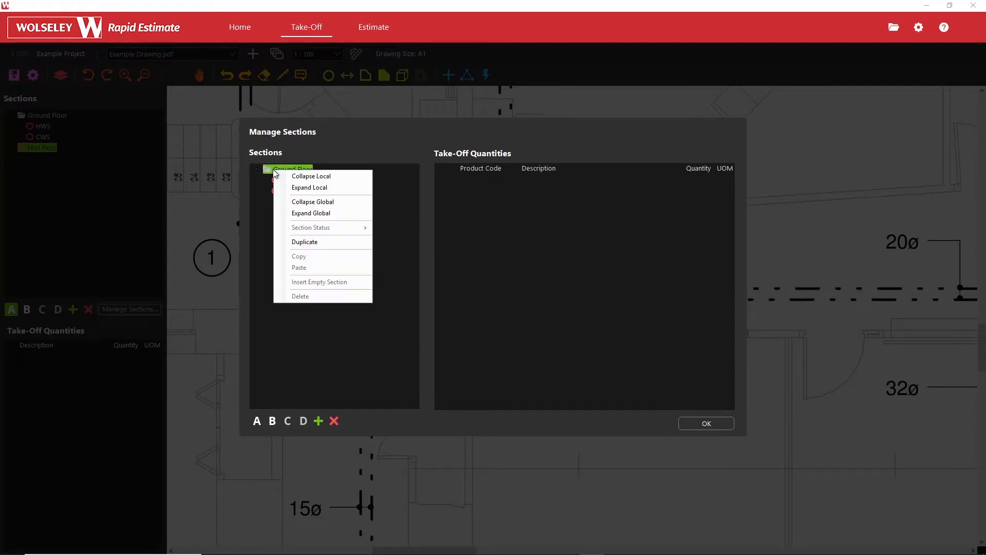
{"action": "left_click", "coordinate": [310, 242]}
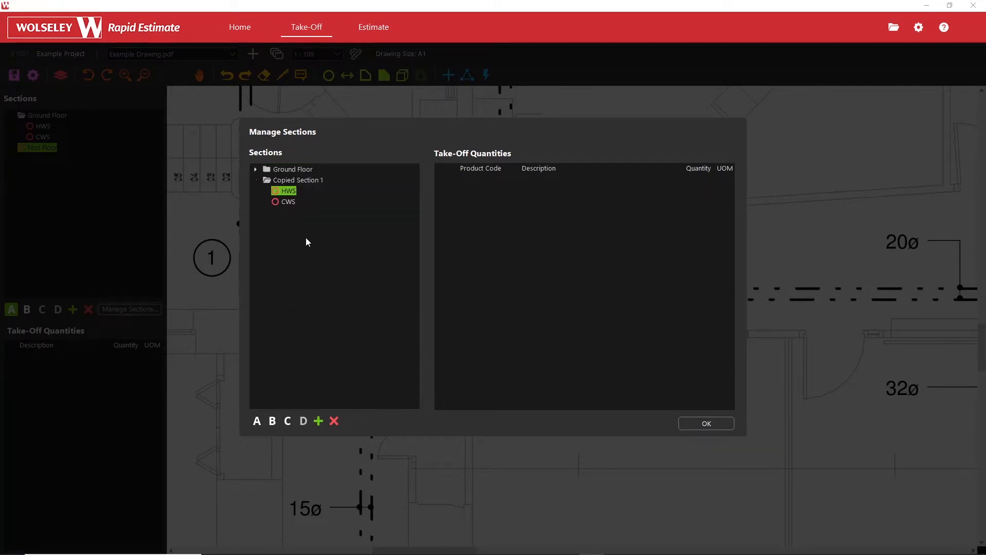
{"action": "left_click", "coordinate": [255, 169]}
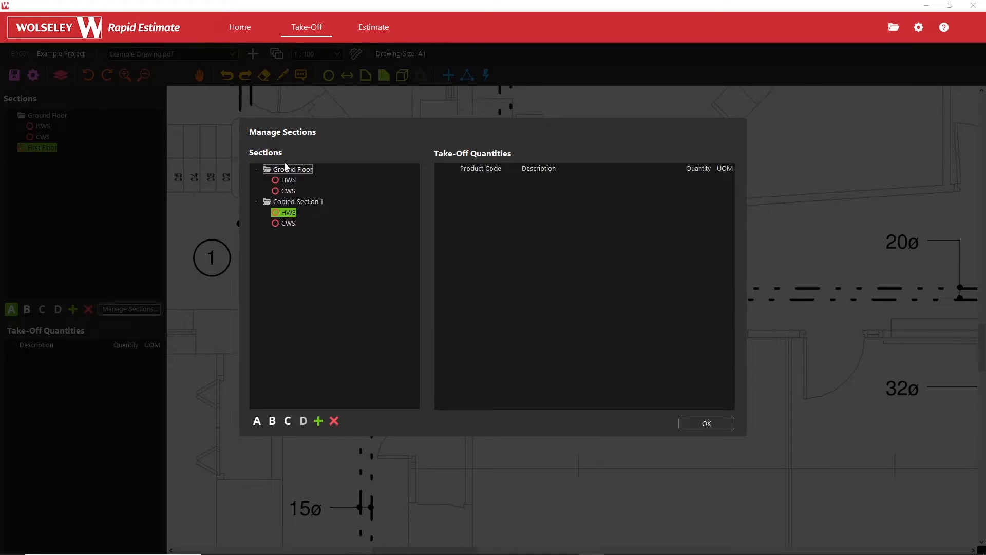
{"action": "double_click", "coordinate": [288, 201]}
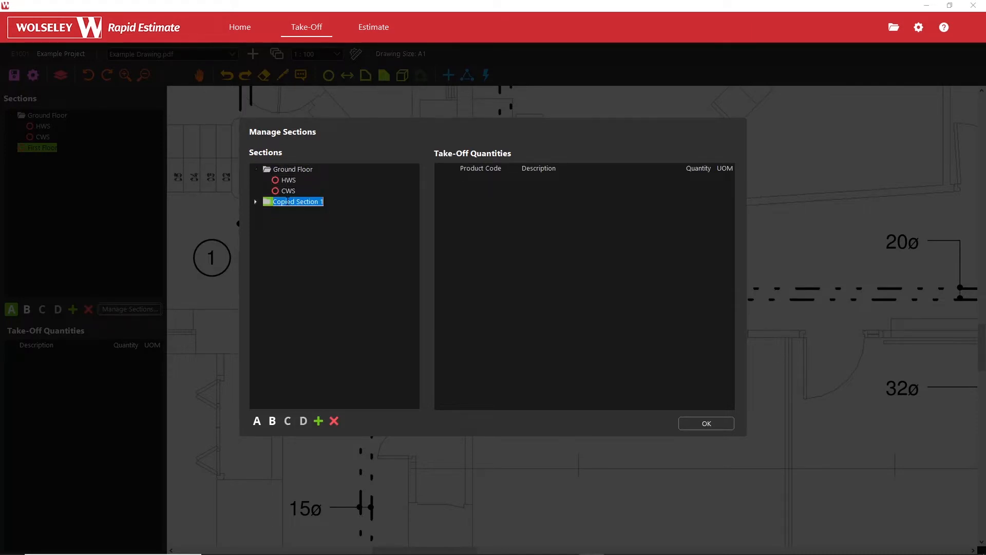
{"action": "type", "text": "First Floor"}
{"action": "key", "text": "Return"}
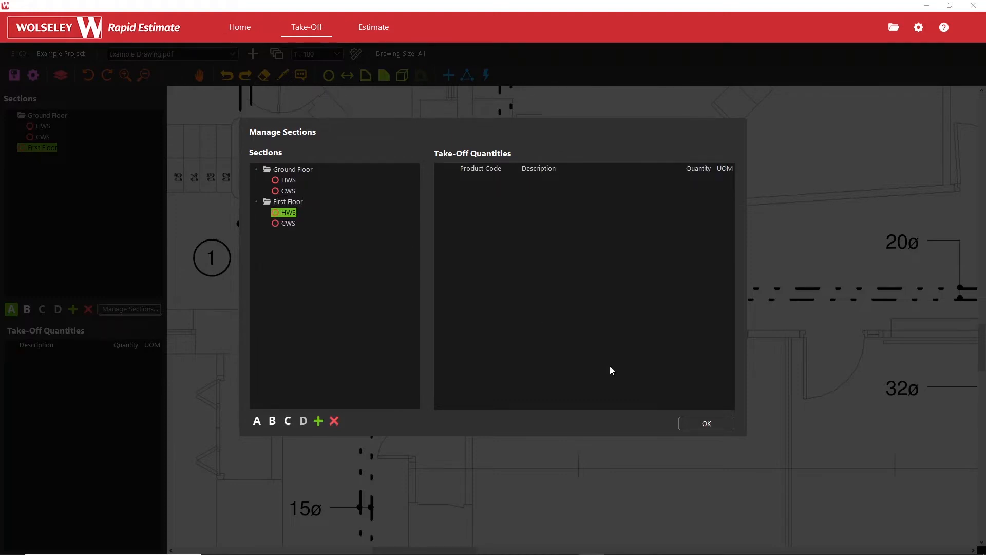
{"action": "left_click", "coordinate": [695, 420]}
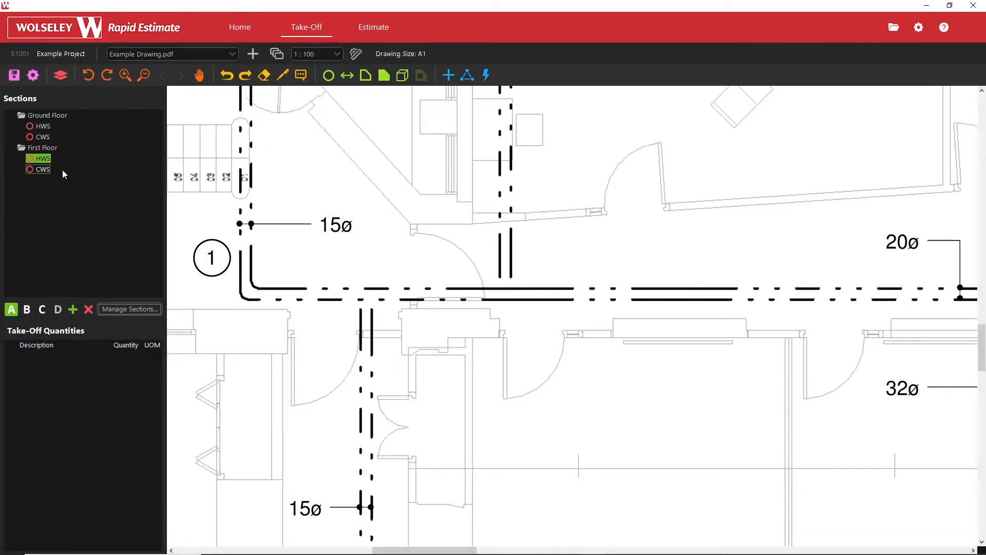
Make HWS under Ground Floor the active section and review the section structure in Manage Sections
{"action": "left_click", "coordinate": [45, 126]}
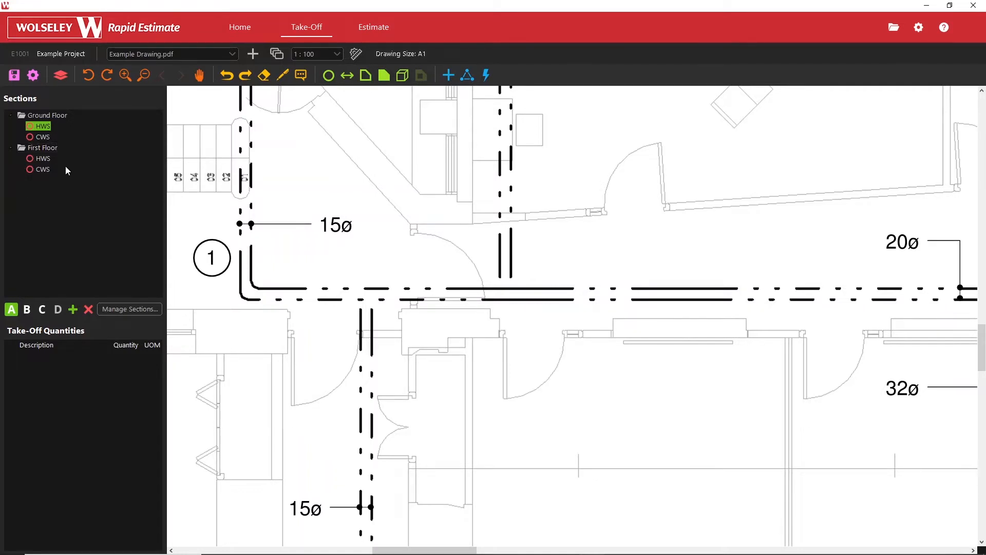
{"action": "left_click", "coordinate": [65, 169]}
{"action": "left_click", "coordinate": [113, 308]}
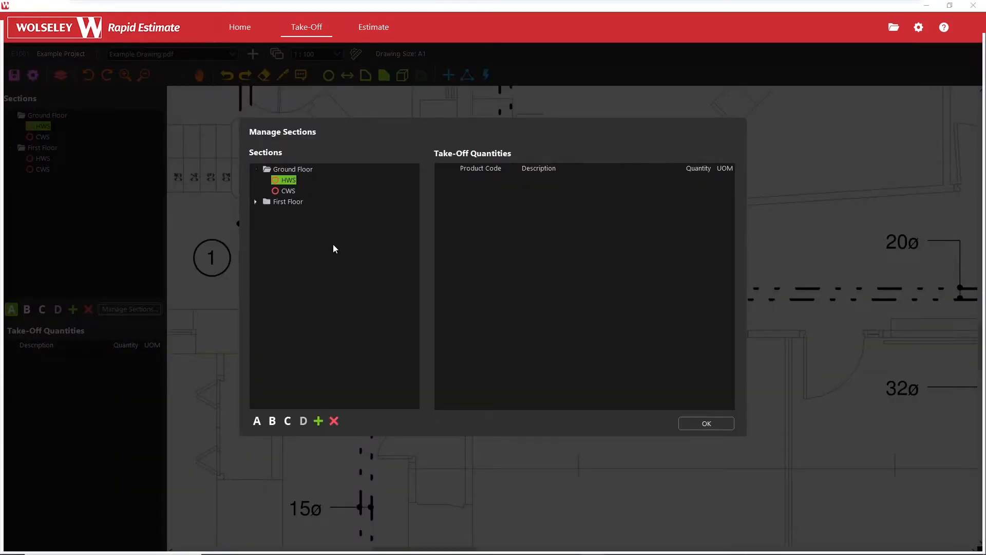
{"action": "left_click", "coordinate": [705, 424]}
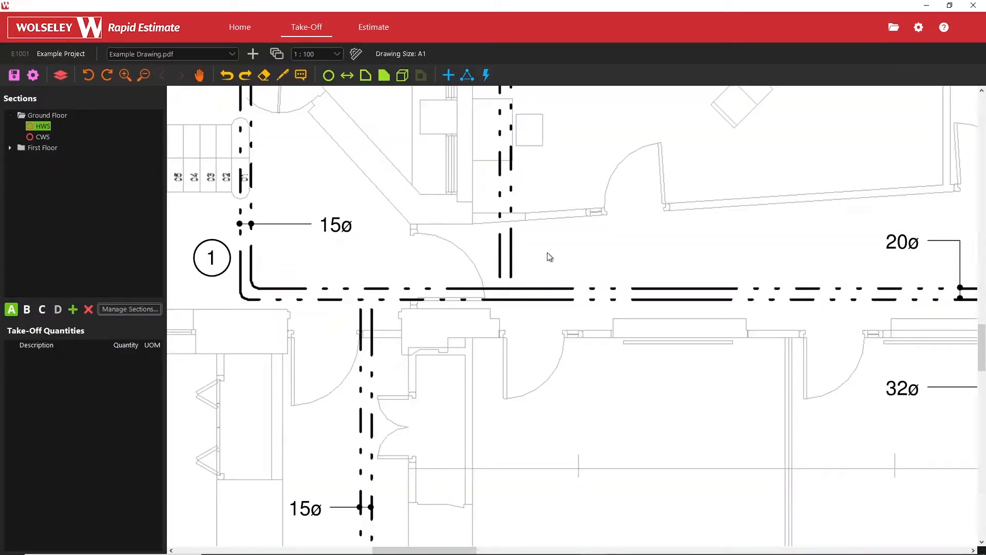
Start a length take-off described as 32 Steel Tube, keeping the Standard Linear method and a slope angle of 0
{"action": "scroll", "coordinate": [444, 217], "scroll_direction": "down", "scroll_amount": 1}
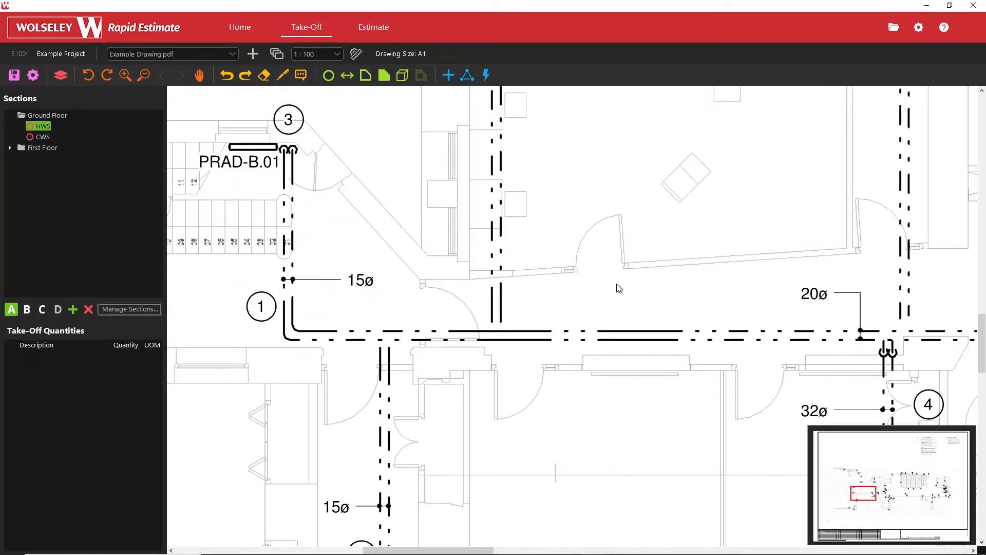
{"action": "scroll", "coordinate": [615, 281], "scroll_direction": "down", "scroll_amount": 1}
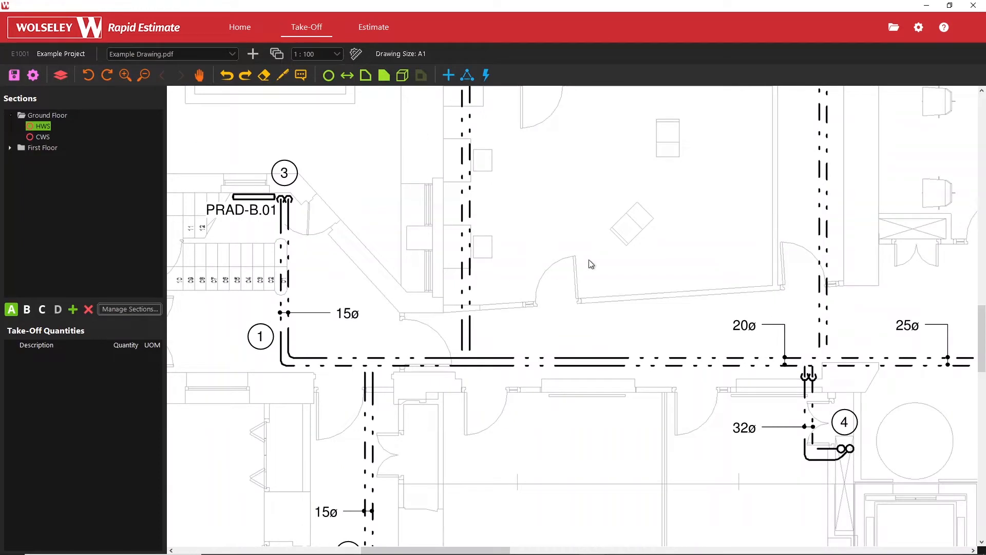
{"action": "scroll", "coordinate": [513, 273], "scroll_direction": "down", "scroll_amount": 1}
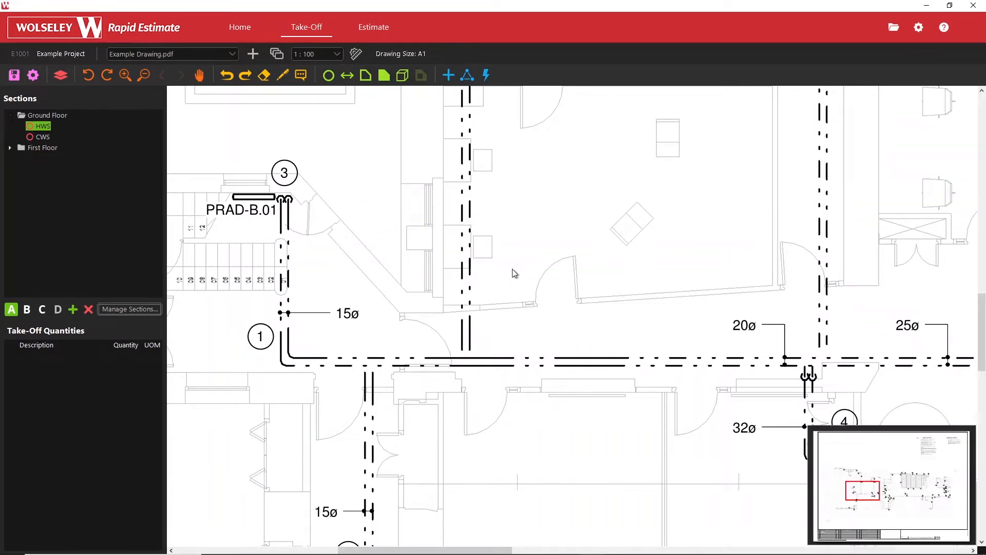
{"action": "left_click_drag", "start_coordinate": [685, 362], "coordinate": [431, 256]}
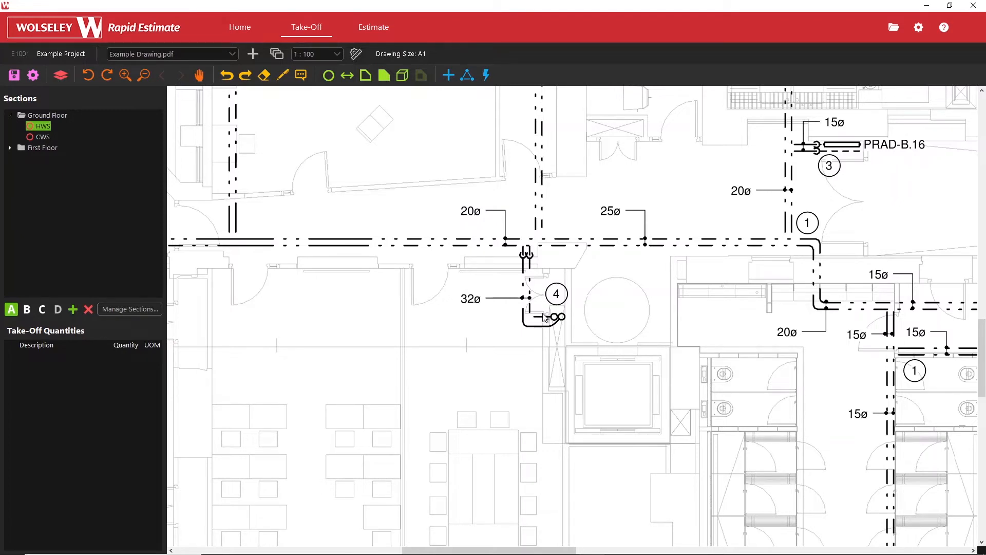
{"action": "left_click", "coordinate": [343, 77]}
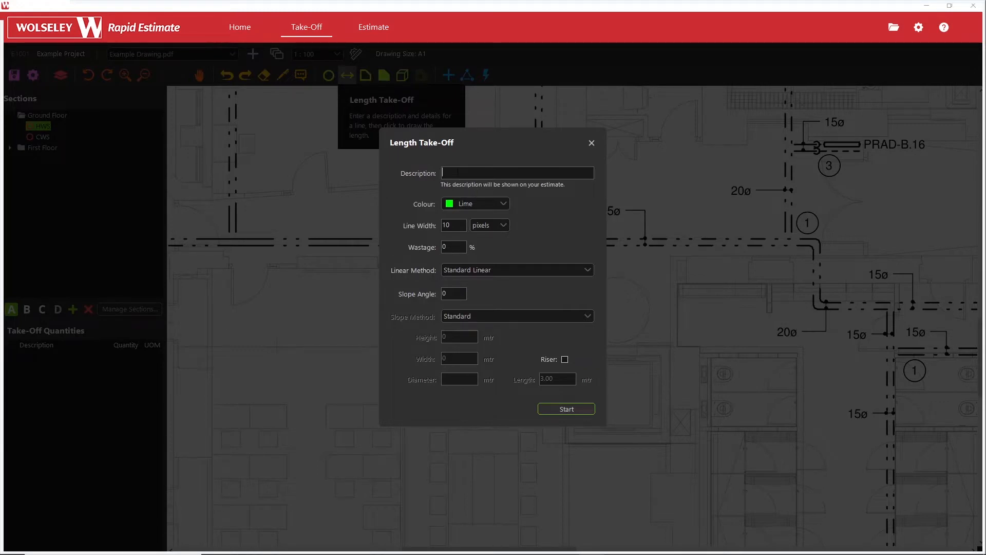
{"action": "type", "text": "32 Steel Tube"}
{"action": "left_click", "coordinate": [471, 271]}
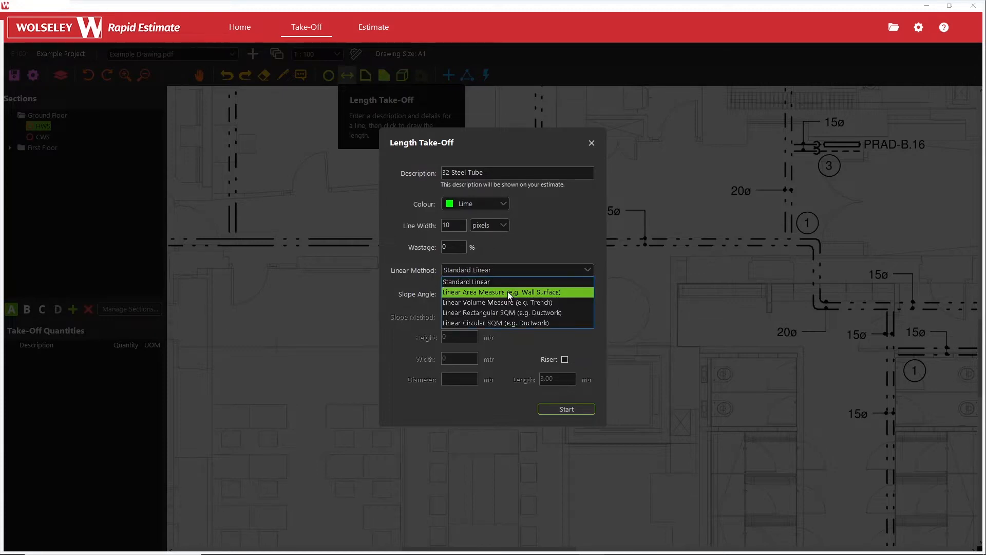
{"action": "left_click", "coordinate": [553, 239]}
{"action": "left_click", "coordinate": [455, 295]}
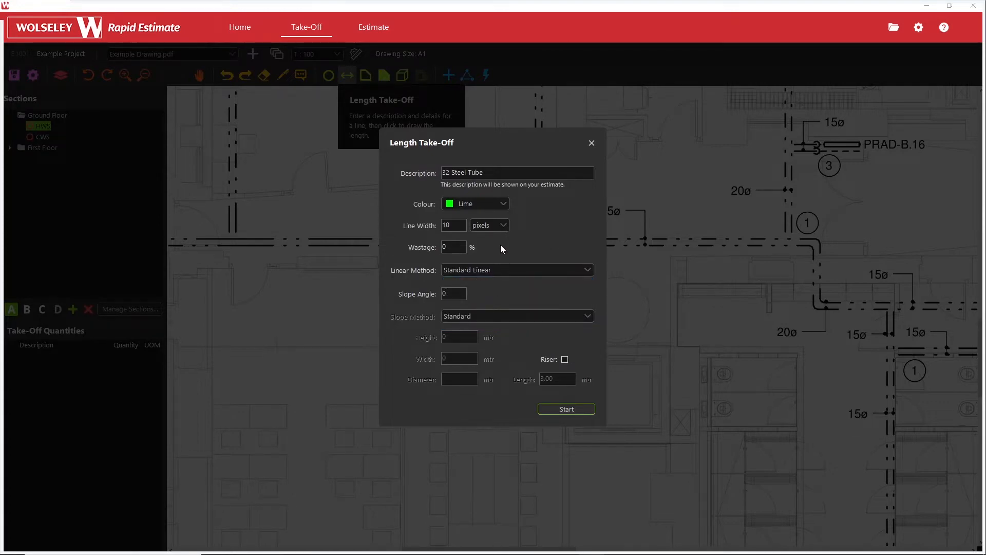
{"action": "left_click", "coordinate": [554, 411]}
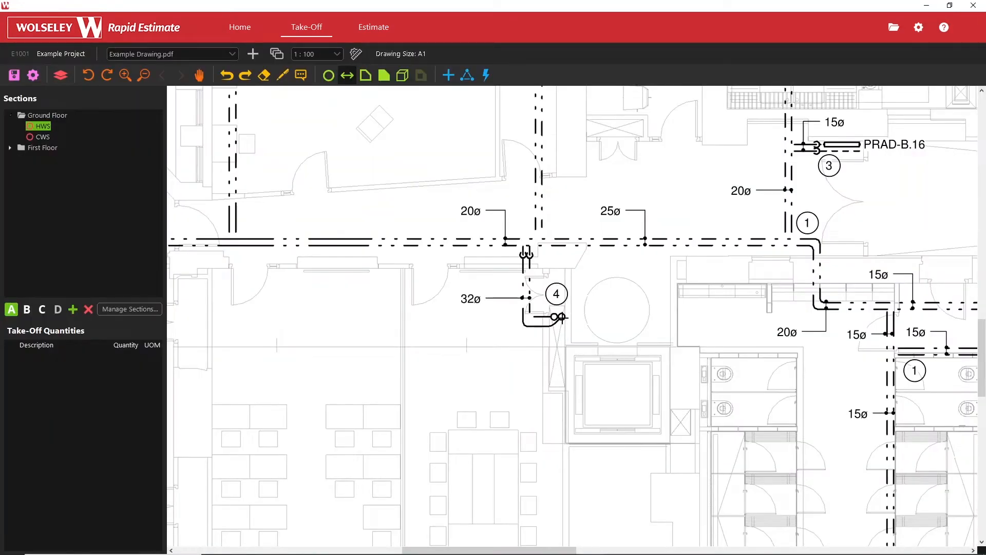
Trace the 32 Steel Tube run from the pipe end by marker 4 around the corner to the main line, about 2.49 m
{"action": "left_click", "coordinate": [561, 317]}
{"action": "left_click", "coordinate": [527, 317]}
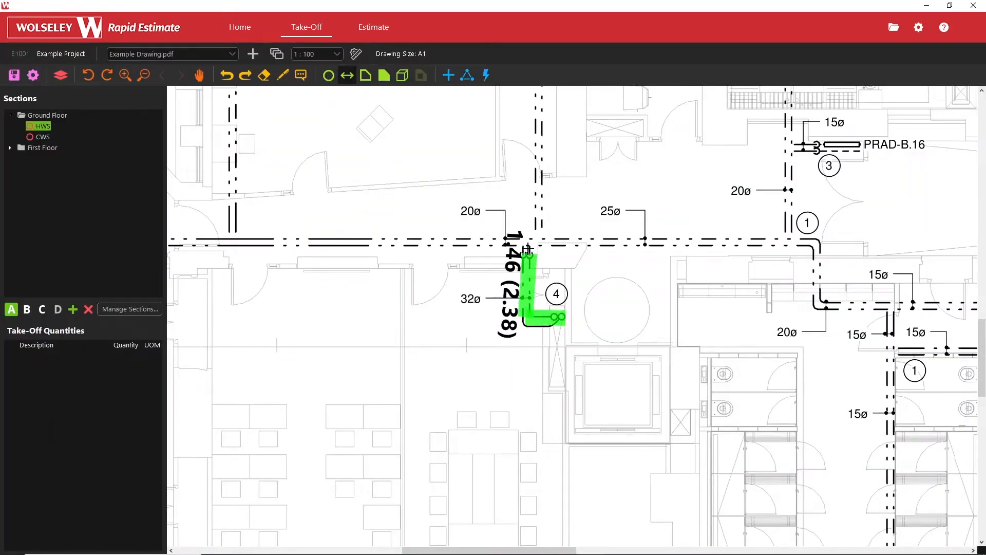
{"action": "double_click", "coordinate": [525, 253]}
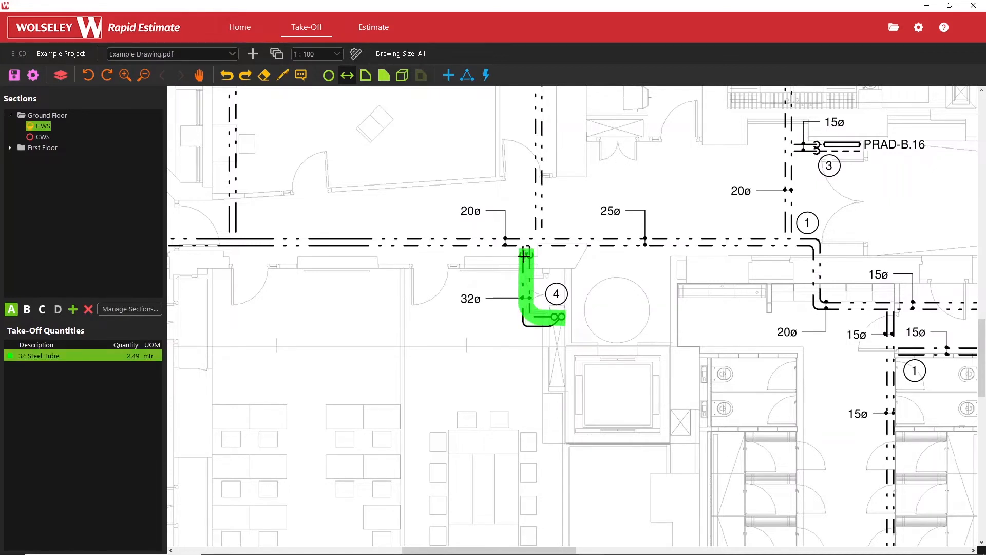
{"action": "key", "text": "Escape"}
Delete the traced 32 Steel Tube line from the drawing
{"action": "left_click", "coordinate": [531, 313]}
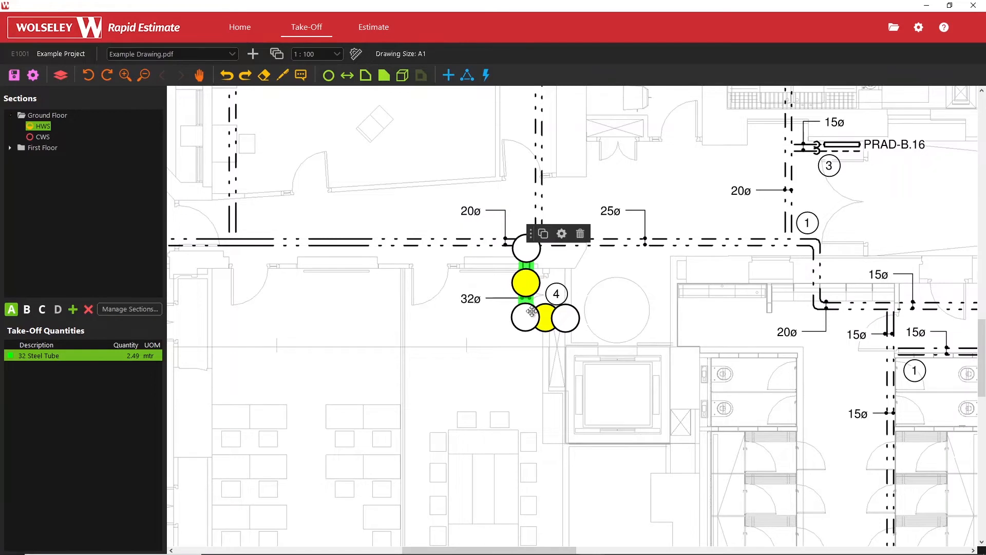
{"action": "left_click", "coordinate": [580, 233]}
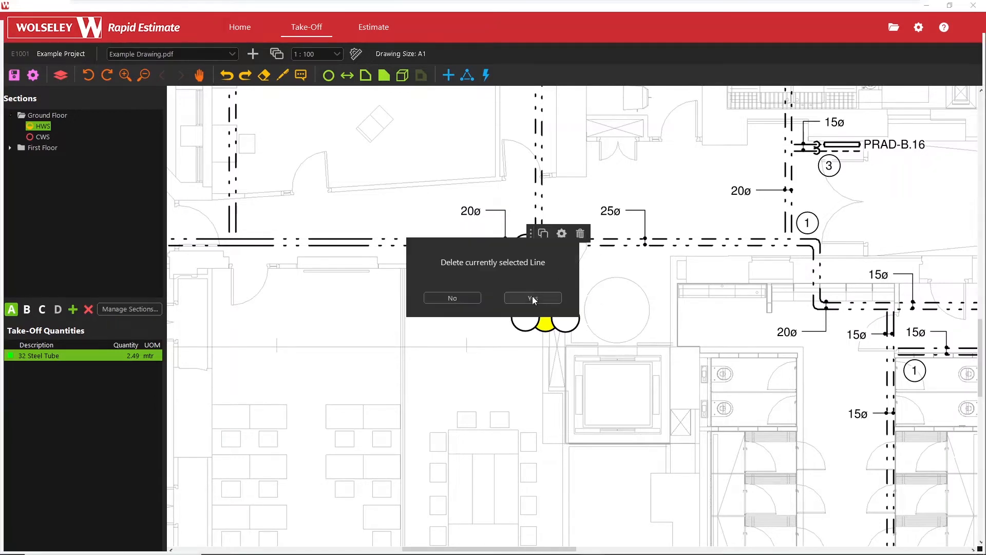
{"action": "left_click", "coordinate": [532, 298]}
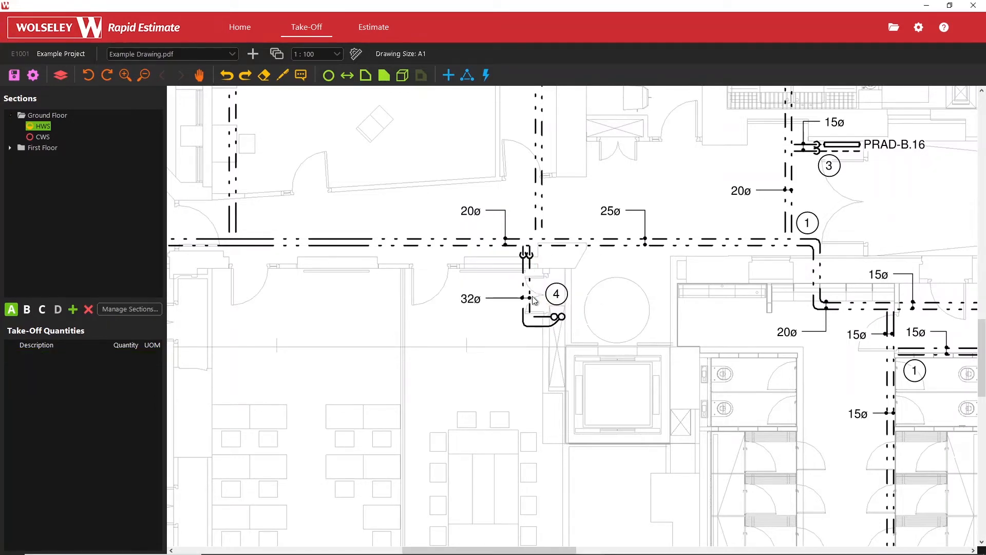
Start adding an item from the Item Database and filter by the Pipe, Valves, Fittings category
{"action": "left_click", "coordinate": [448, 75]}
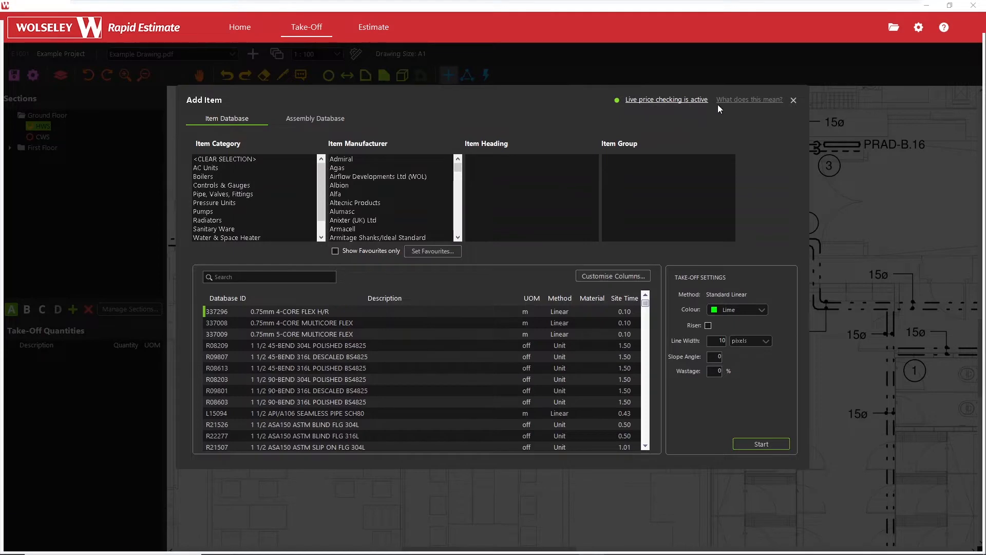
{"action": "mouse_move", "coordinate": [729, 98]}
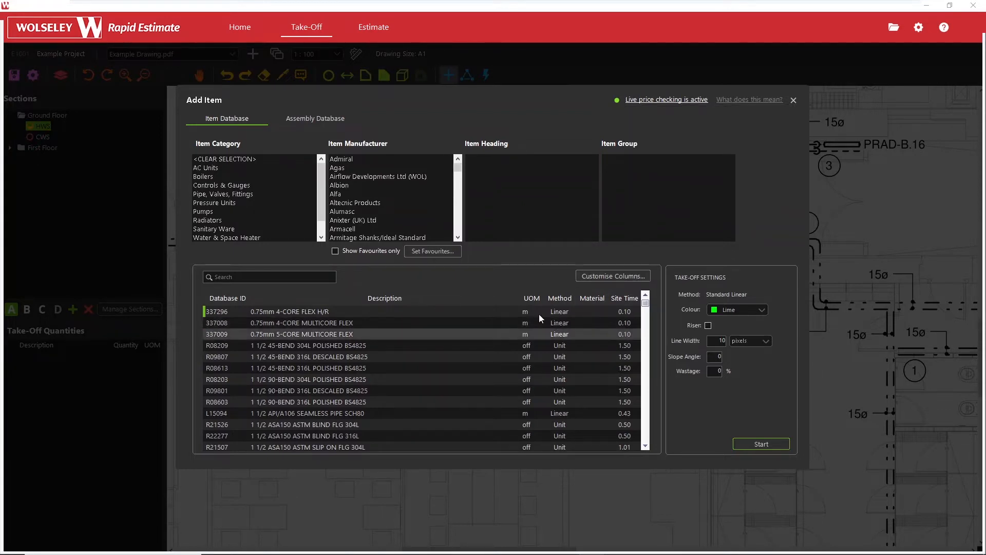
{"action": "scroll", "coordinate": [374, 332], "scroll_direction": "down", "scroll_amount": 2}
{"action": "scroll", "coordinate": [371, 333], "scroll_direction": "up", "scroll_amount": 2}
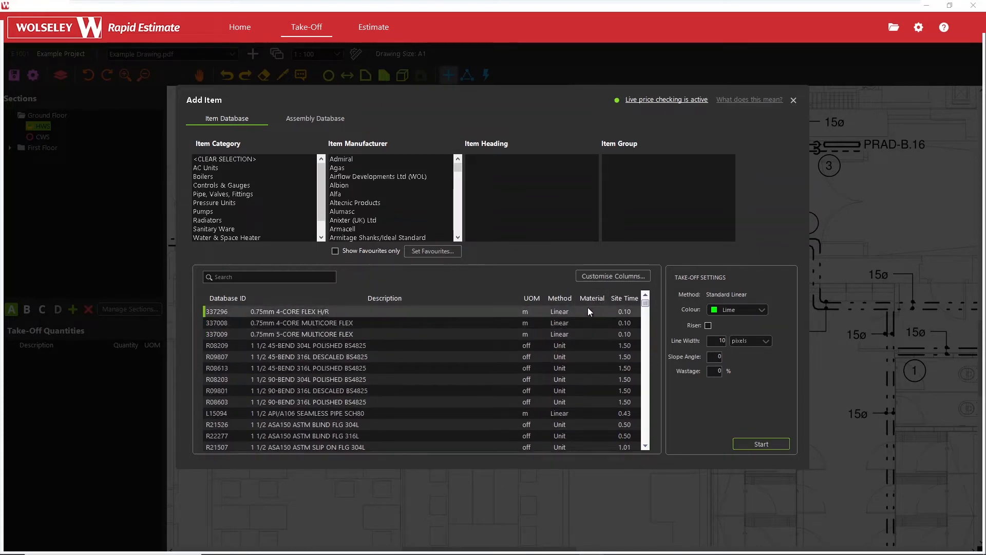
{"action": "left_click", "coordinate": [223, 193]}
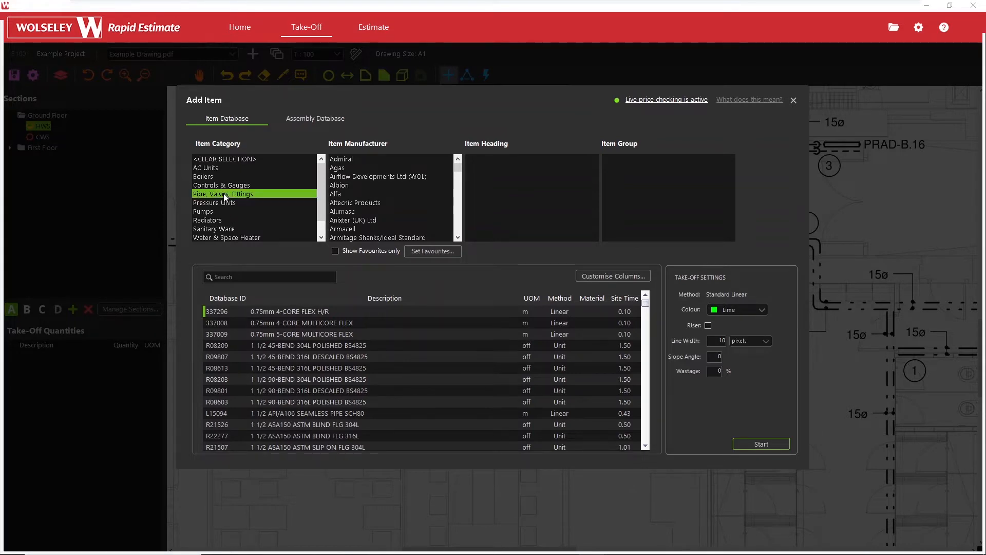
Filter the items to manufacturer Pegler Yorkshire, heading Copper Tube and group Table X
{"action": "left_click", "coordinate": [460, 189]}
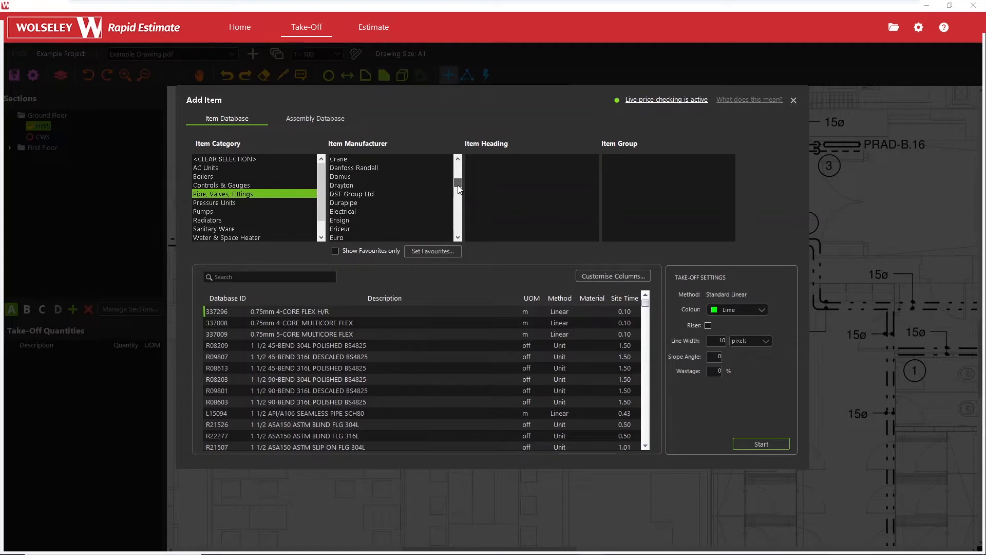
{"action": "left_click_drag", "start_coordinate": [458, 186], "coordinate": [460, 215]}
{"action": "left_click", "coordinate": [372, 229]}
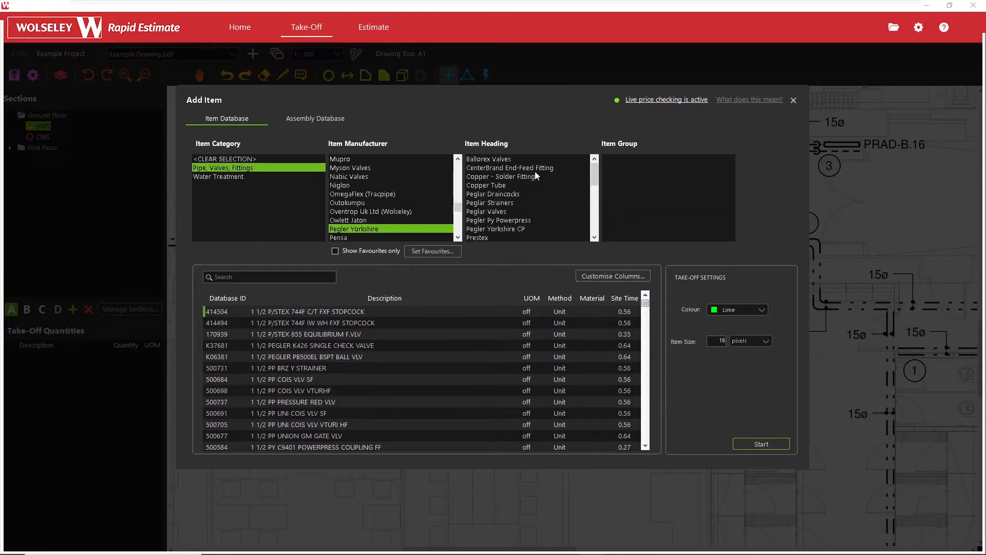
{"action": "left_click", "coordinate": [505, 187]}
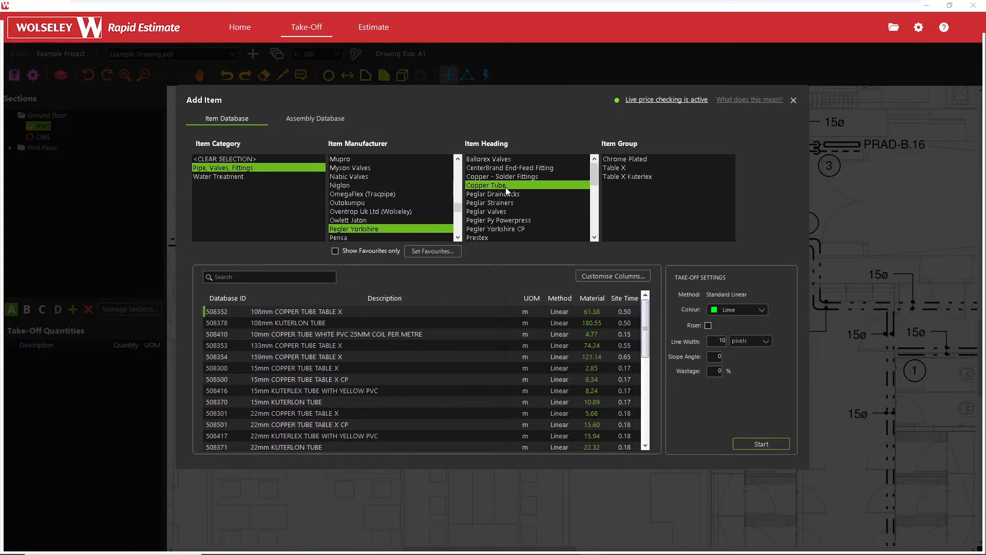
{"action": "left_click", "coordinate": [626, 168]}
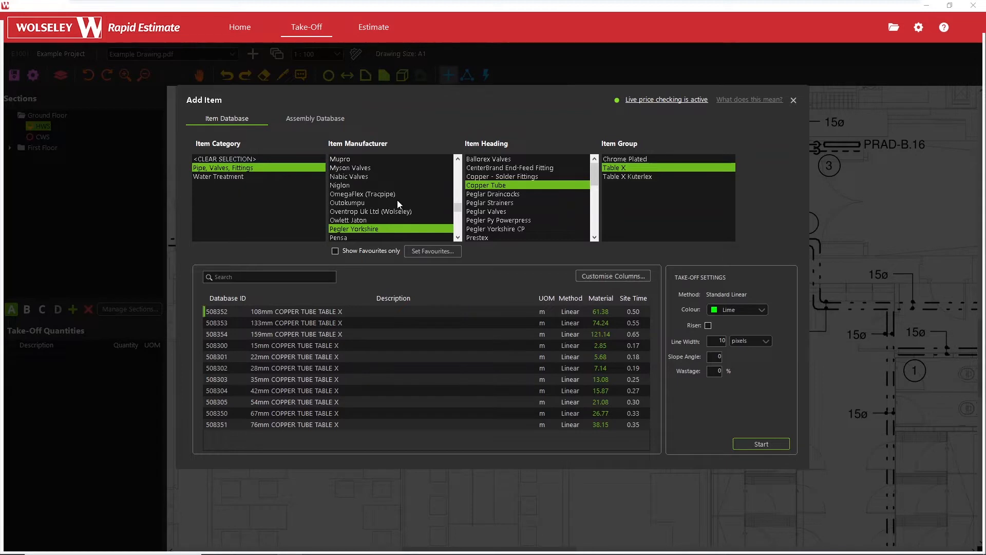
Filter to Corus Tubes&Pipes Seamless, Steel Tube, Screwed Medium and select the 32mm INSTALL+ M/W TUBE S.S. item
{"action": "scroll", "coordinate": [396, 199], "scroll_direction": "up", "scroll_amount": 4}
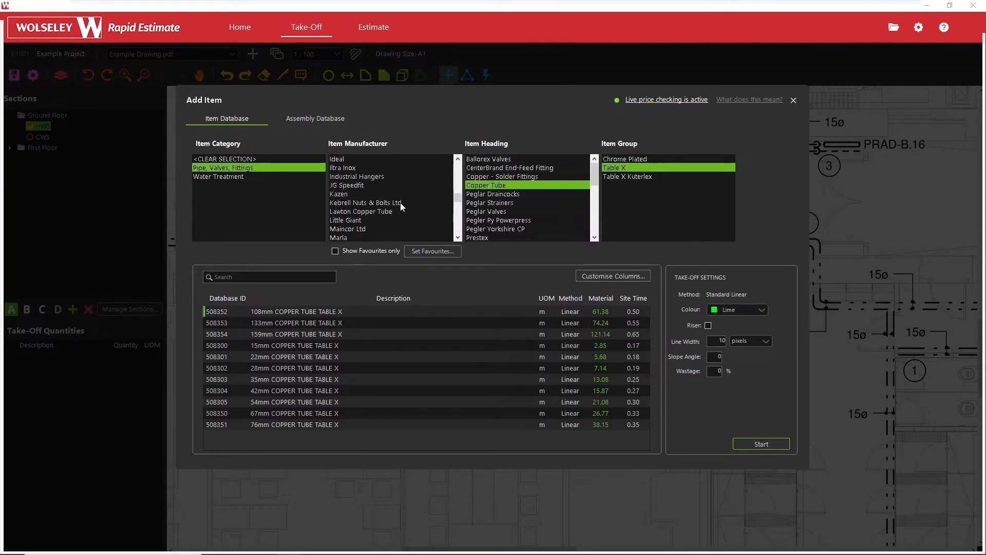
{"action": "scroll", "coordinate": [399, 204], "scroll_direction": "up", "scroll_amount": 5}
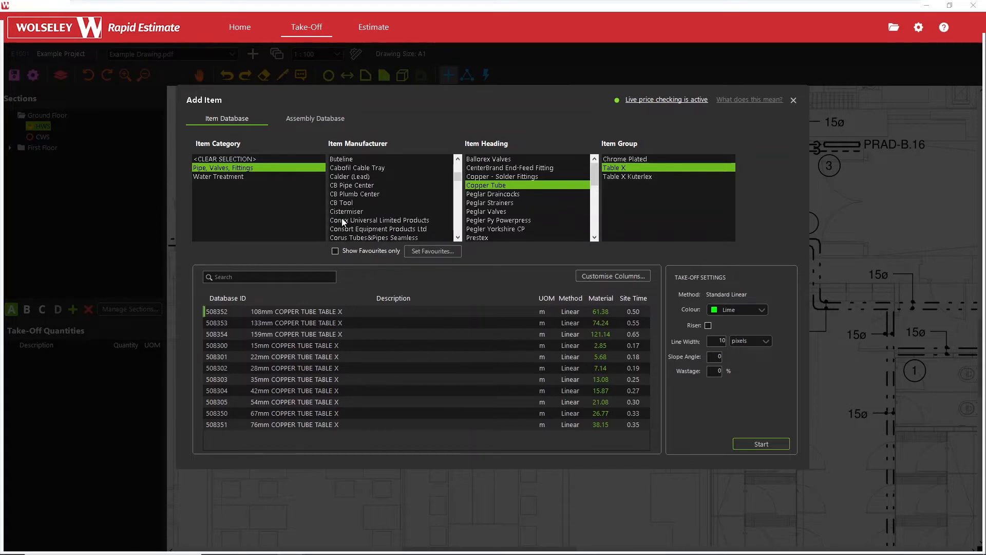
{"action": "scroll", "coordinate": [388, 219], "scroll_direction": "down", "scroll_amount": 1}
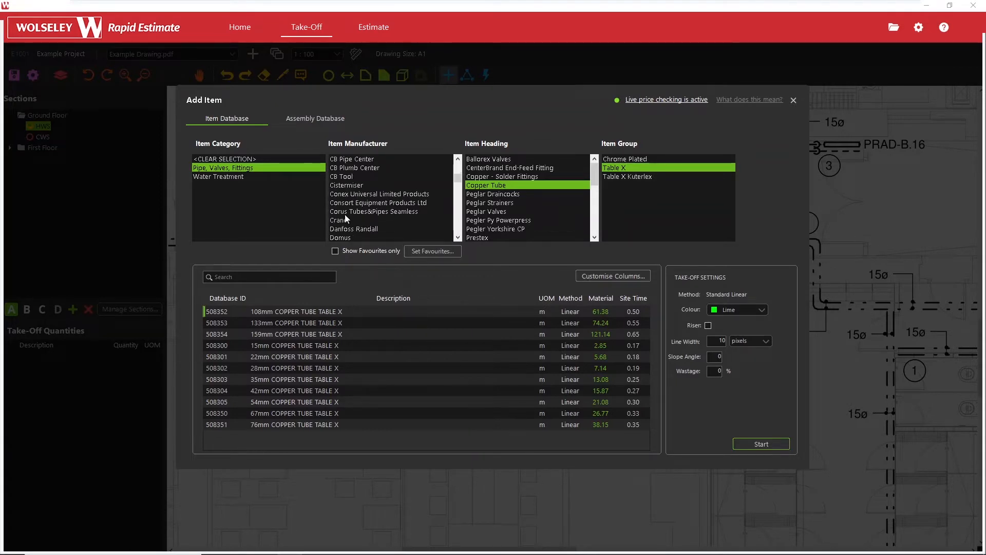
{"action": "left_click", "coordinate": [361, 212]}
{"action": "left_click", "coordinate": [495, 168]}
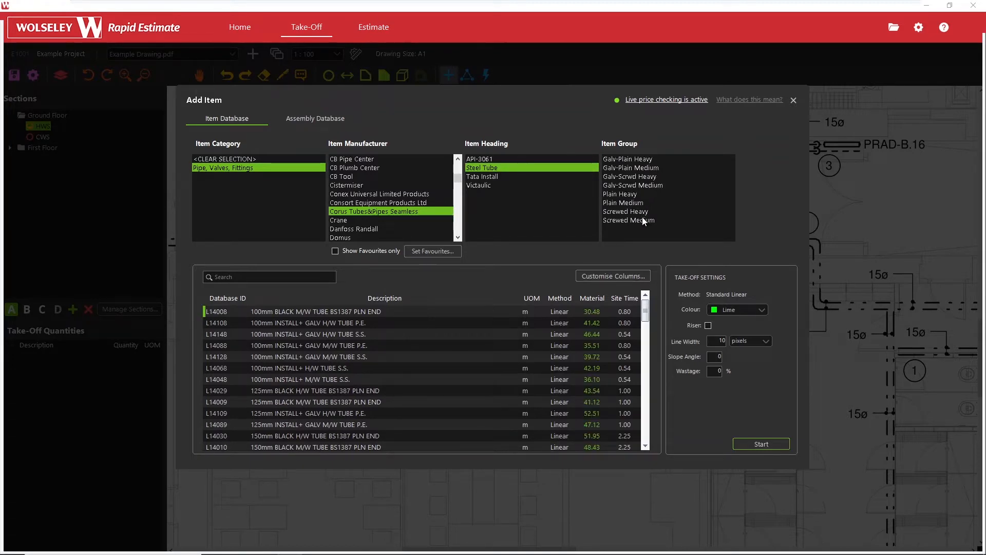
{"action": "left_click", "coordinate": [637, 218]}
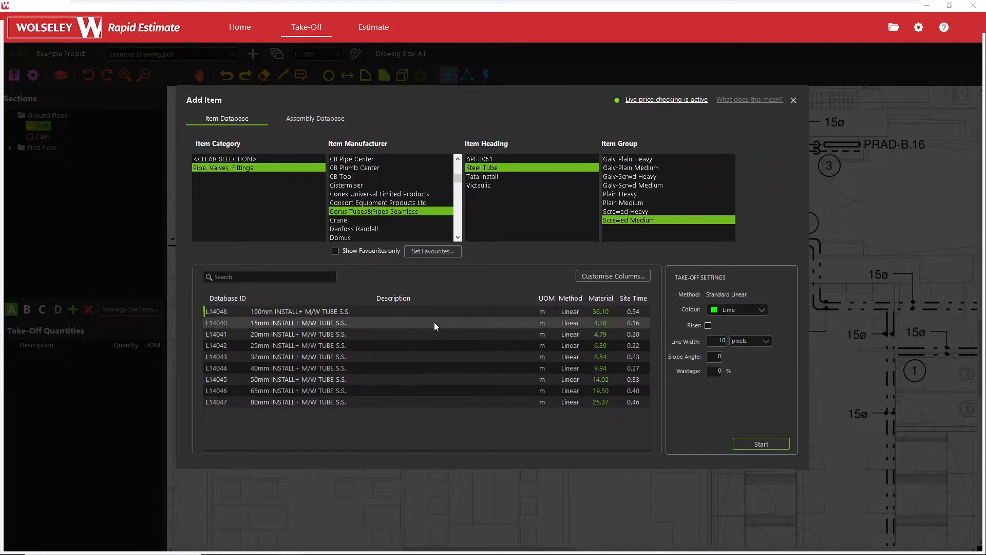
{"action": "left_click", "coordinate": [402, 357]}
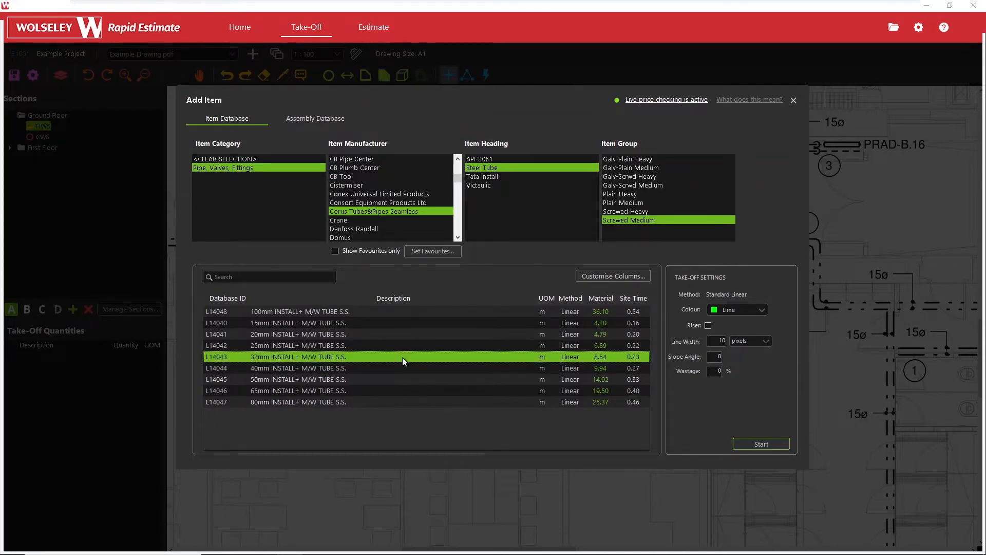
Place the 32mm tube as a 3.00 m riser with a 6-pixel line width at the 32ø pipe end beside marker 4
{"action": "left_click", "coordinate": [709, 326]}
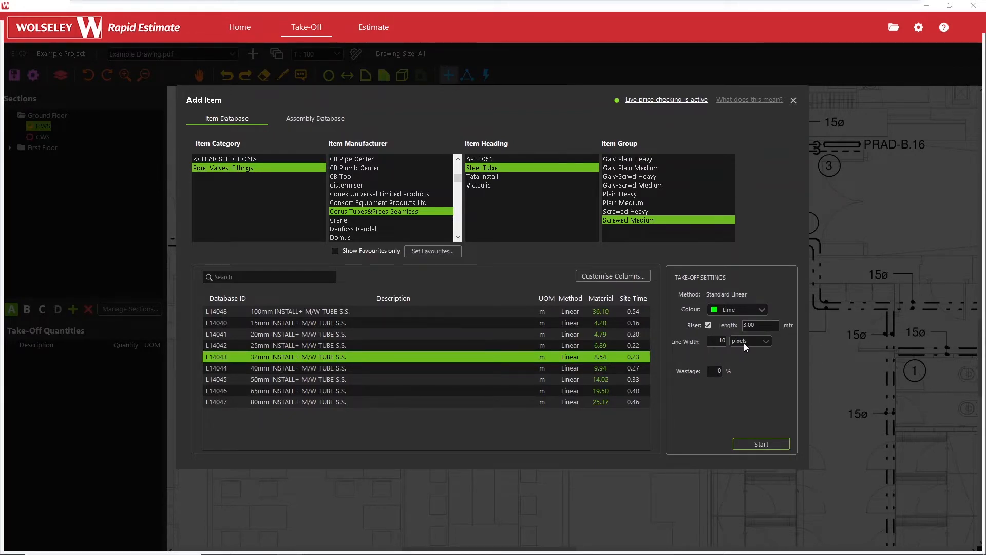
{"action": "left_click_drag", "start_coordinate": [710, 344], "coordinate": [726, 343]}
{"action": "type", "text": "6"}
{"action": "left_click", "coordinate": [759, 443]}
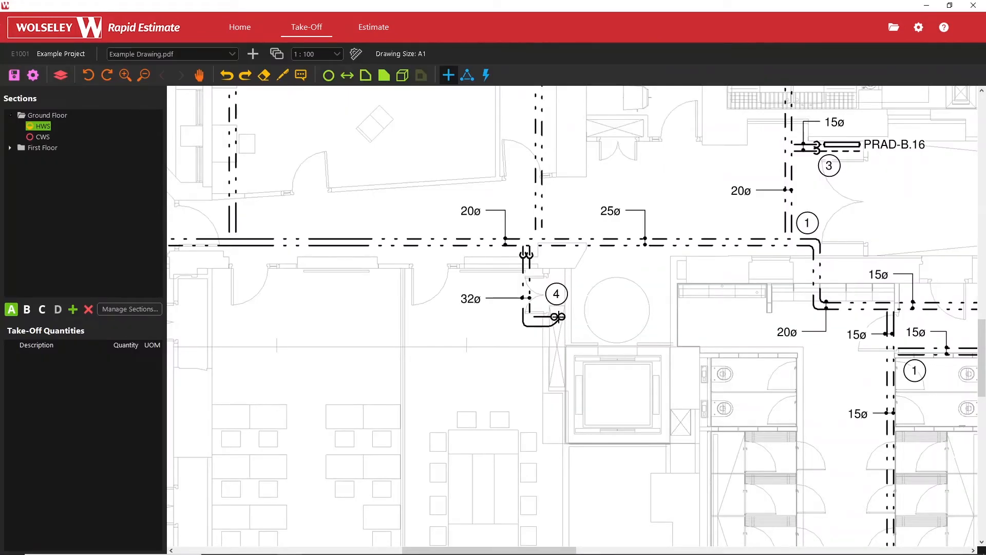
{"action": "left_click", "coordinate": [560, 317]}
{"action": "right_click", "coordinate": [567, 327]}
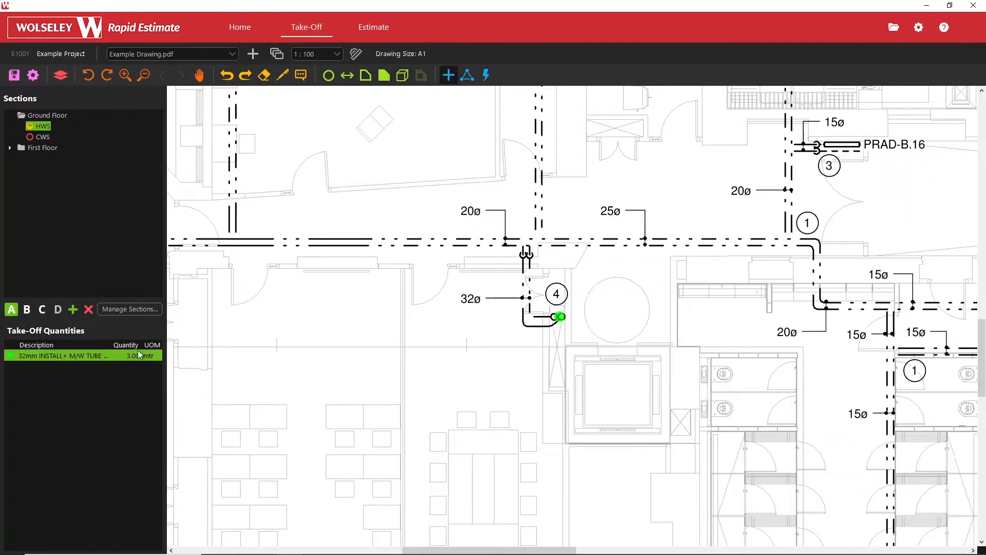
Take off the 32mm INSTALL+ M/W TUBE S.S. from the riser around the corner to the main line, about 2.49 m
{"action": "left_click", "coordinate": [452, 74]}
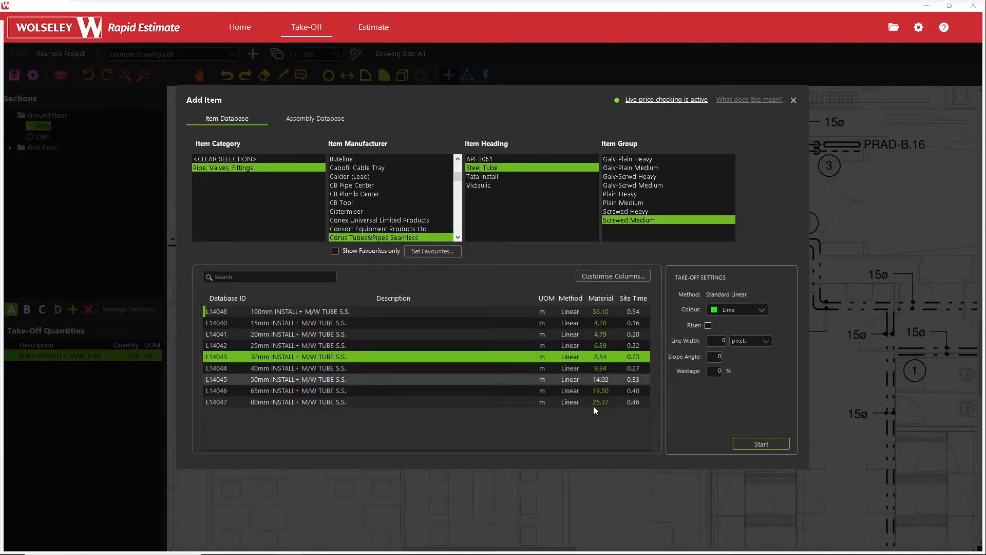
{"action": "left_click", "coordinate": [747, 443]}
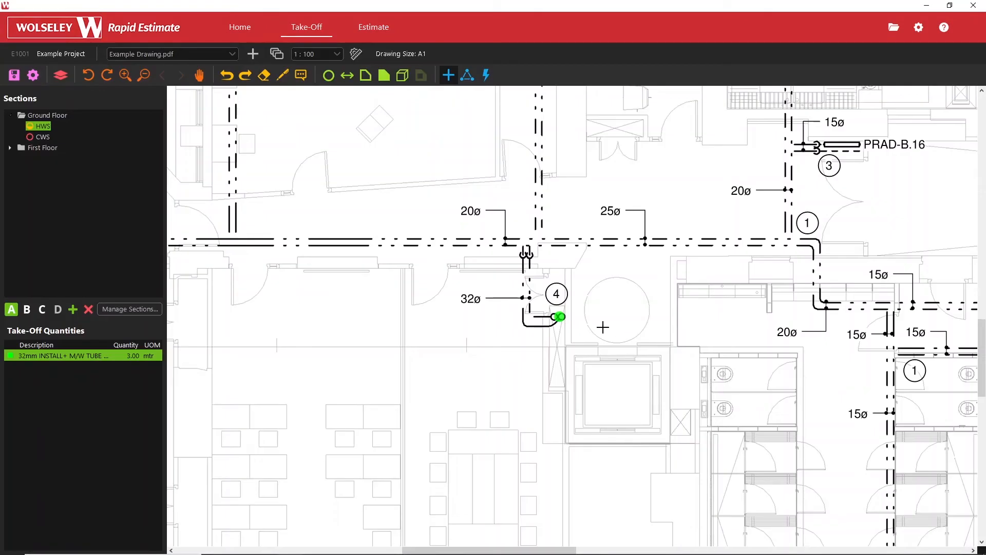
{"action": "left_click", "coordinate": [560, 317]}
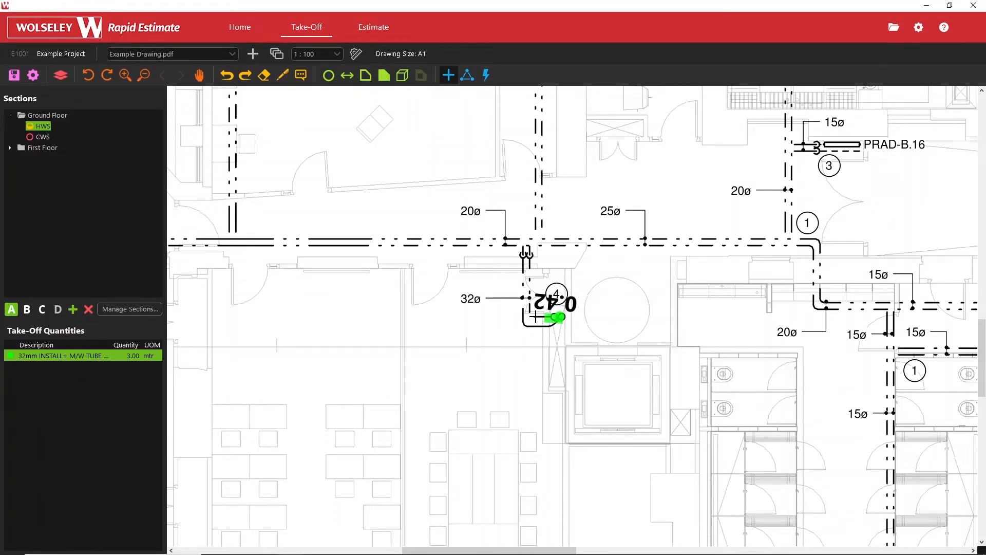
{"action": "left_click", "coordinate": [526, 316]}
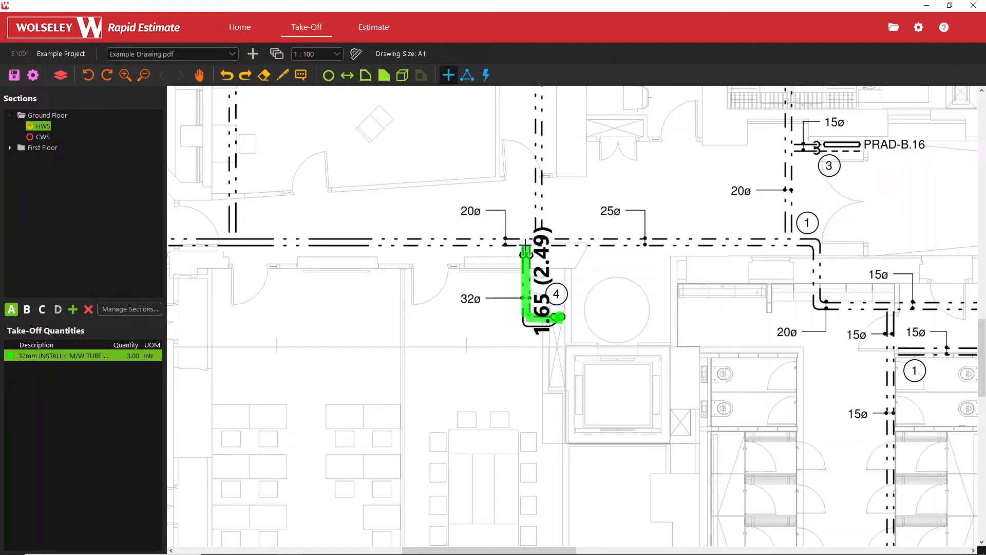
{"action": "left_click", "coordinate": [525, 243]}
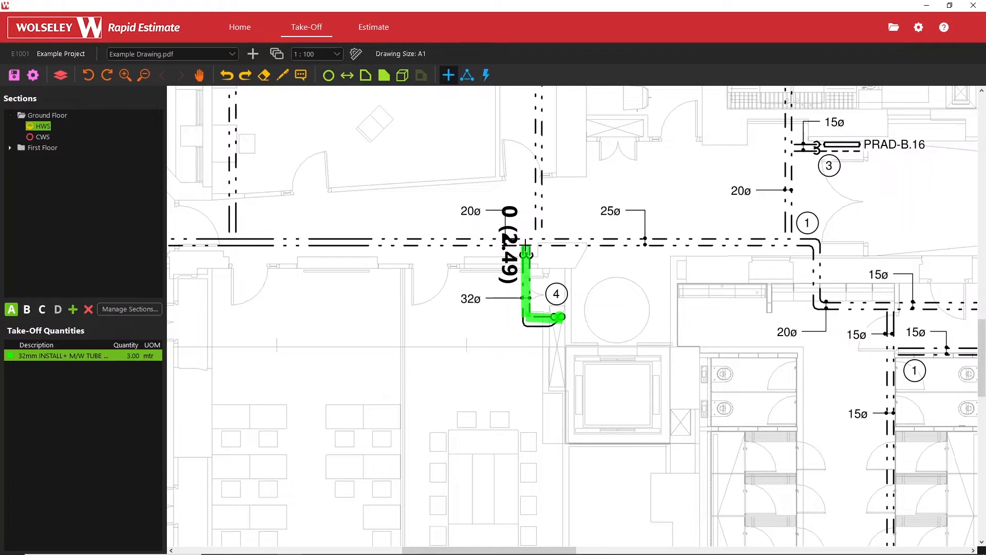
{"action": "right_click", "coordinate": [526, 245]}
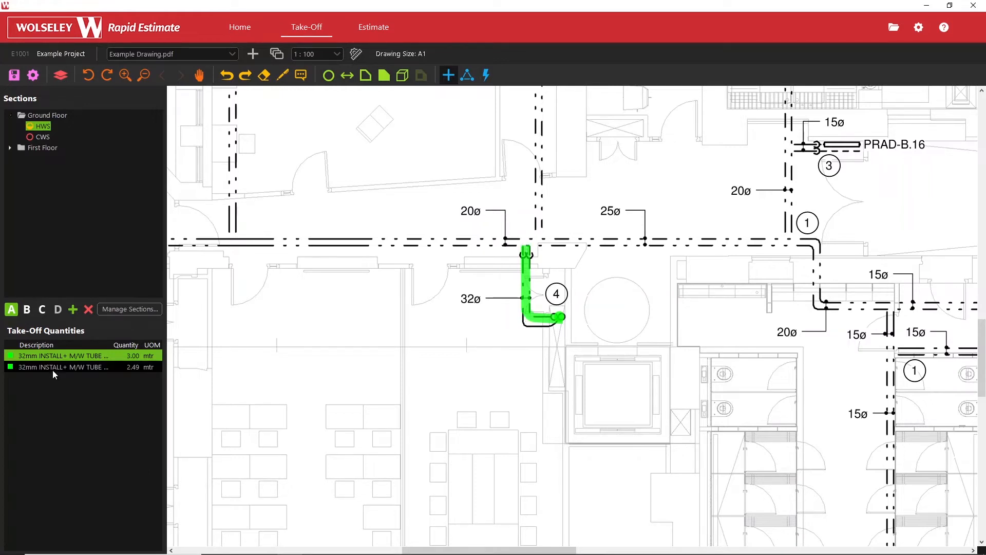
Compare the riser and horizontal run entries of the 32mm tube in Take-Off Quantities
{"action": "left_click", "coordinate": [123, 366]}
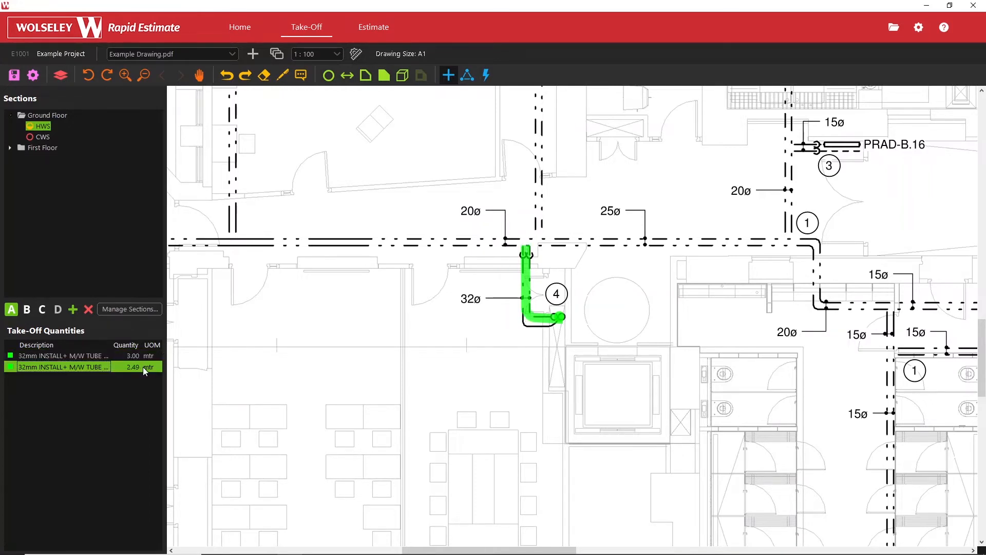
{"action": "left_click", "coordinate": [141, 356]}
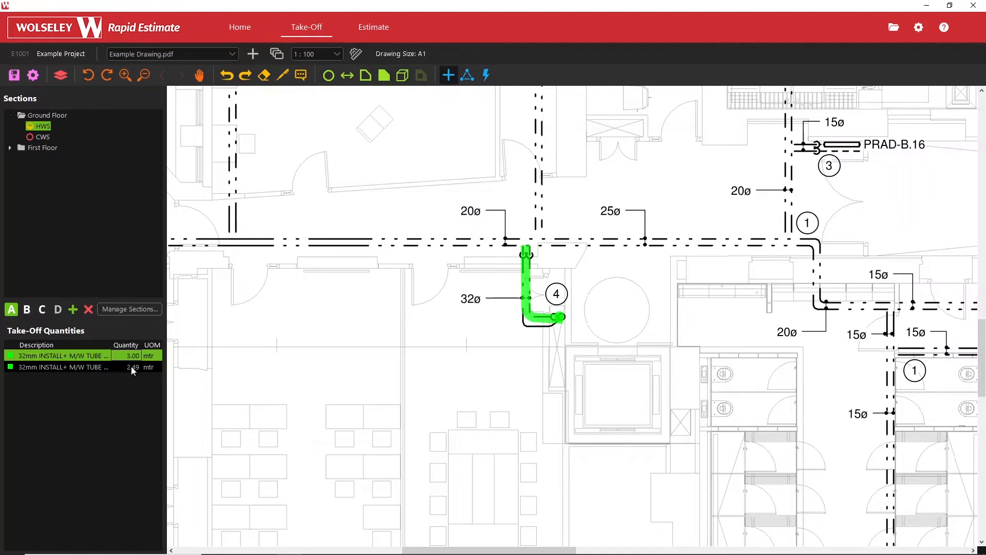
{"action": "left_click", "coordinate": [133, 369]}
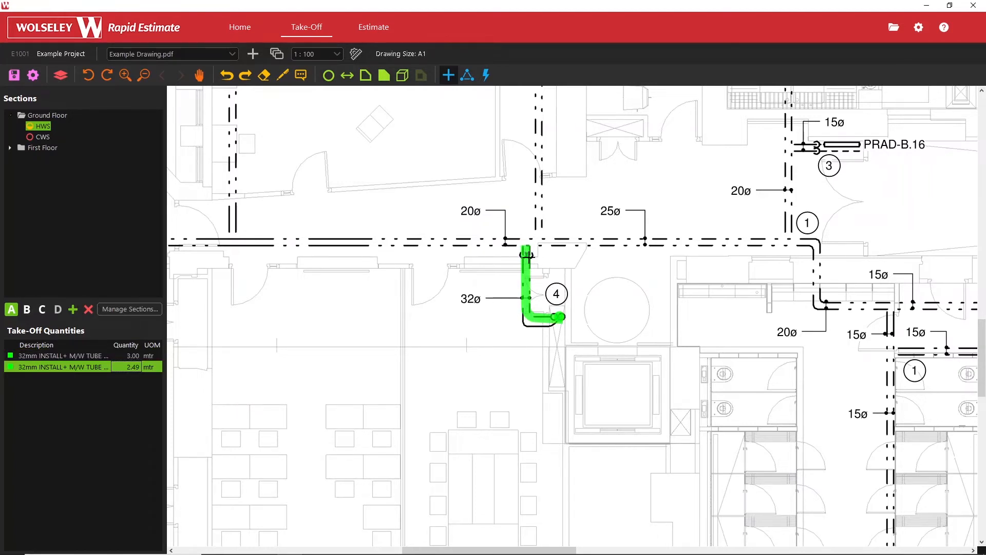
{"action": "key", "text": "Escape"}
{"action": "left_click", "coordinate": [450, 76]}
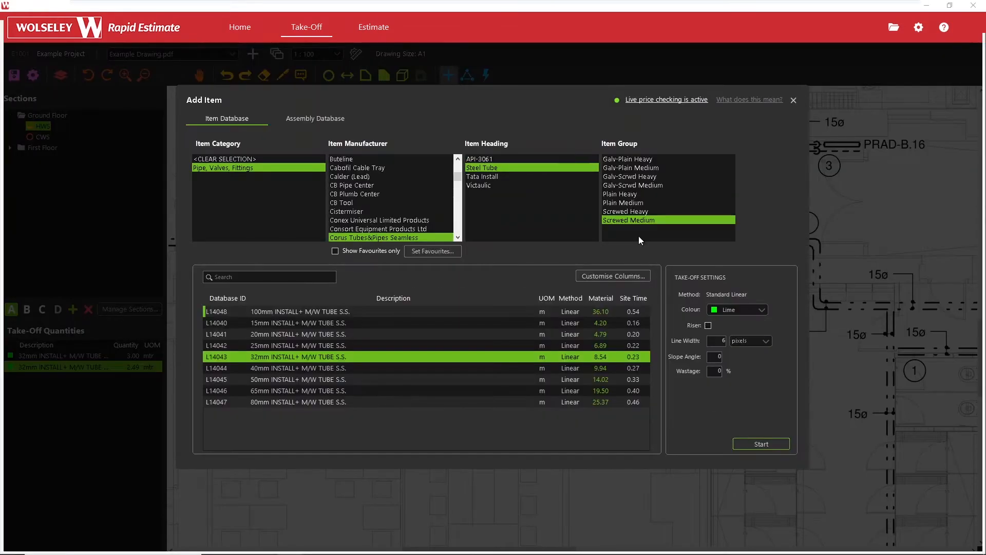
{"action": "left_click", "coordinate": [709, 325]}
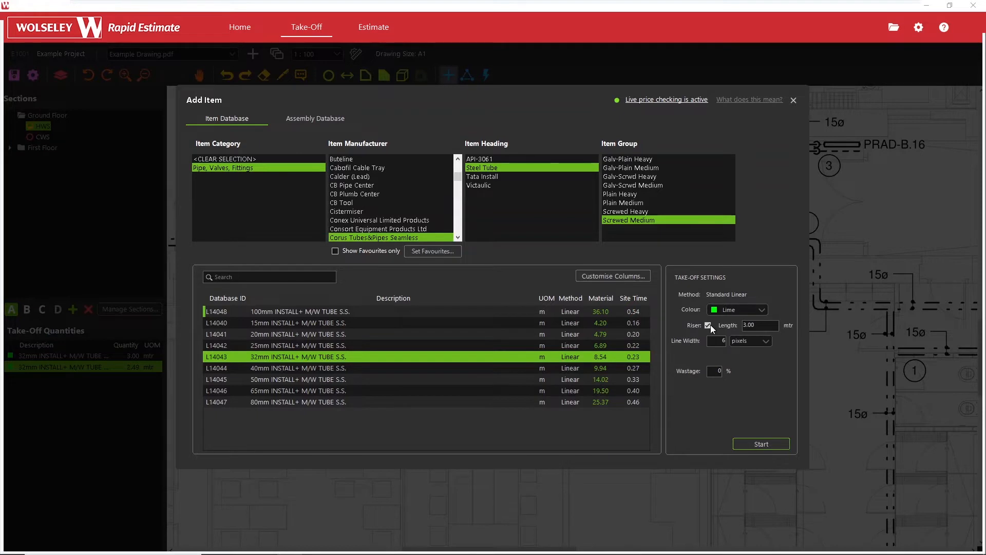
{"action": "double_click", "coordinate": [766, 324]}
{"action": "left_click", "coordinate": [794, 102]}
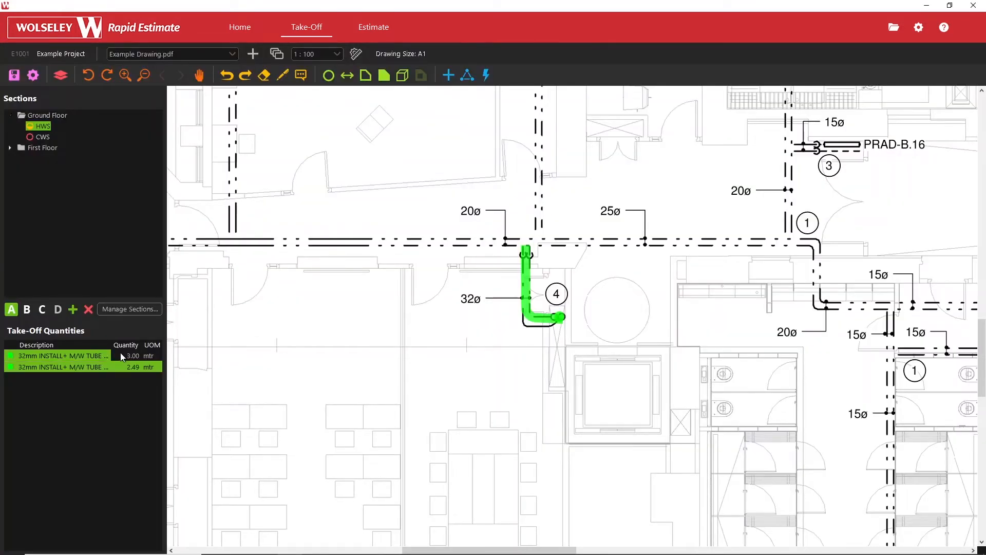
{"action": "left_click", "coordinate": [114, 367]}
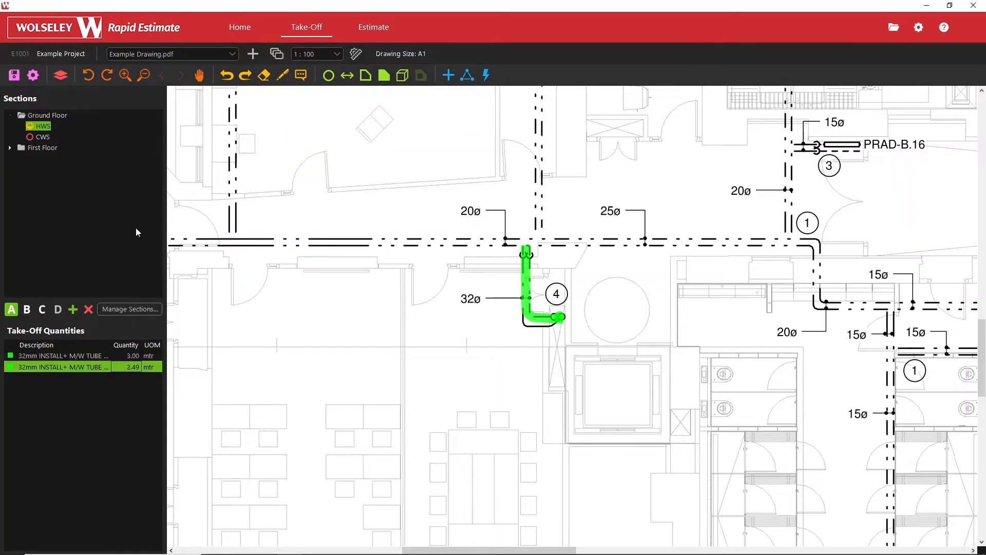
Review the 32mm INSTALL+ M/W TUBE S.S. quantity, material and labour costs in the estimate, along with the hourly site rate
{"action": "left_click", "coordinate": [368, 28]}
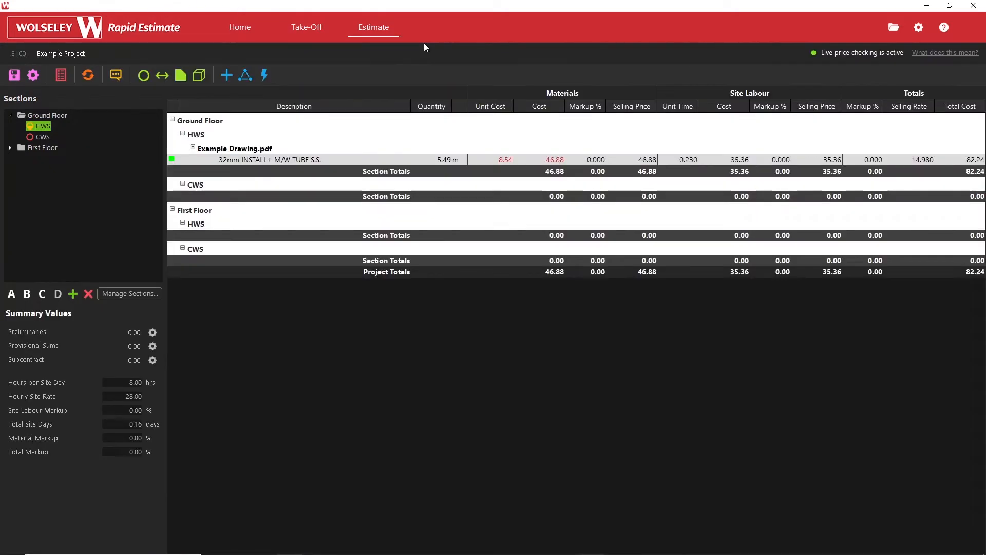
{"action": "left_click", "coordinate": [442, 159]}
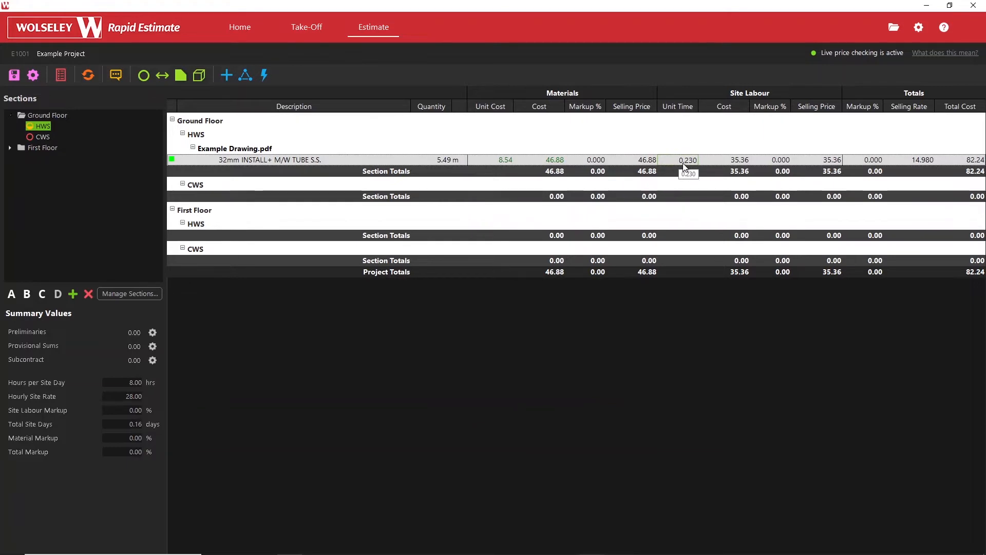
{"action": "left_click", "coordinate": [120, 399]}
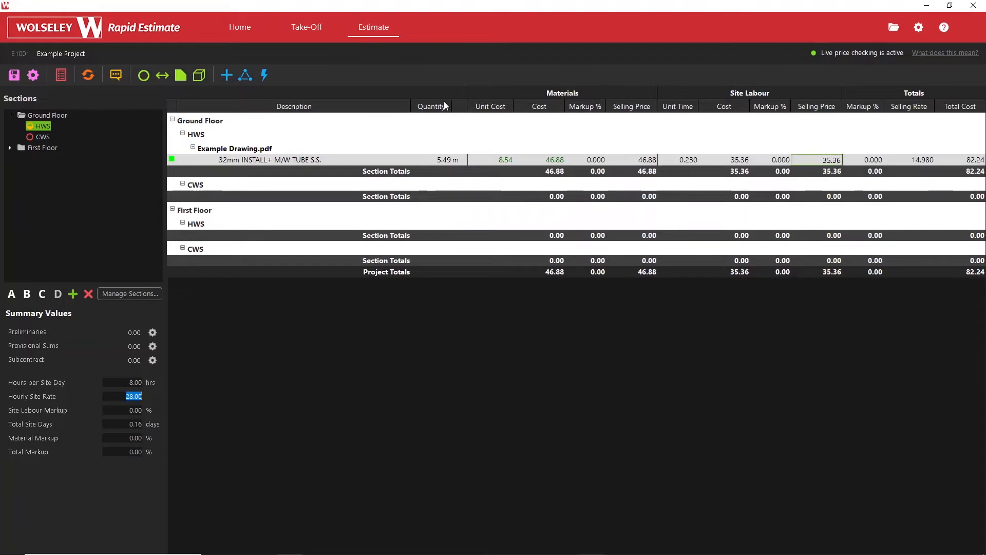
Delete the 32mm tube run and its riser beside marker 4 from the take-off drawing
{"action": "left_click", "coordinate": [315, 29]}
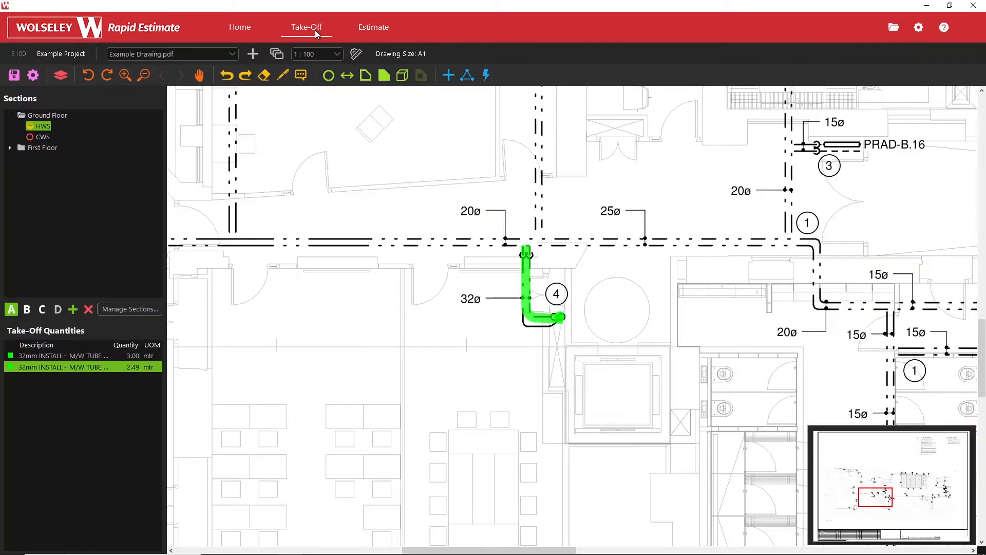
{"action": "left_click", "coordinate": [525, 271]}
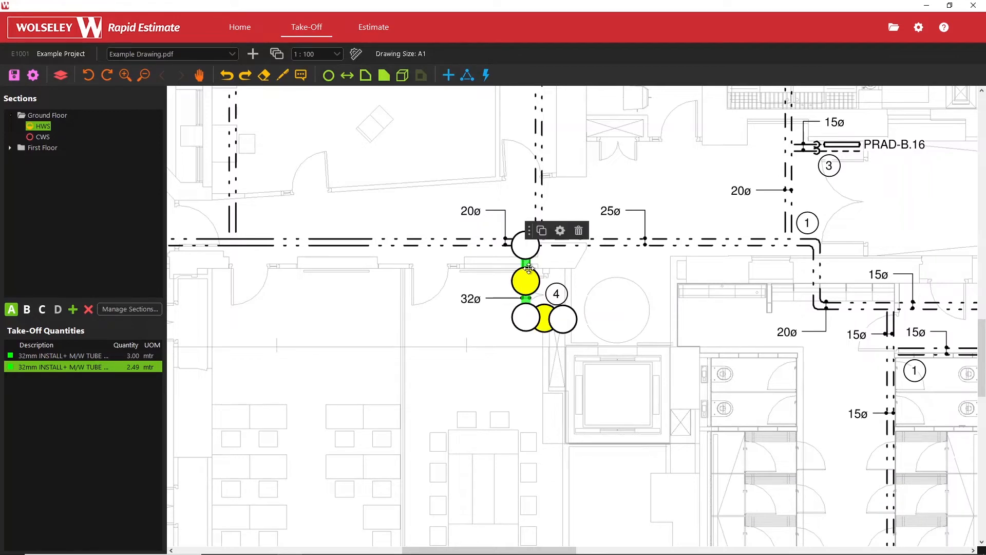
{"action": "left_click", "coordinate": [579, 230]}
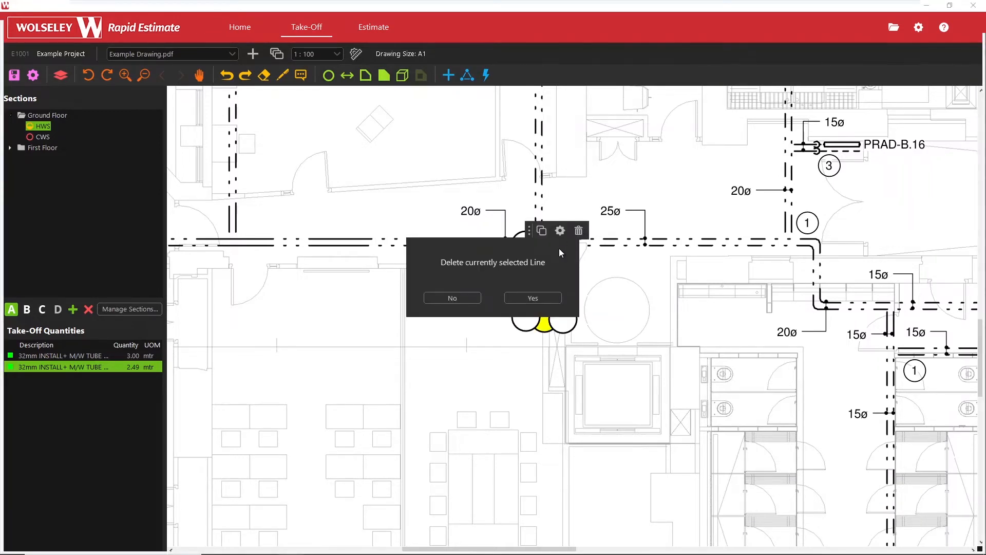
{"action": "left_click", "coordinate": [533, 299]}
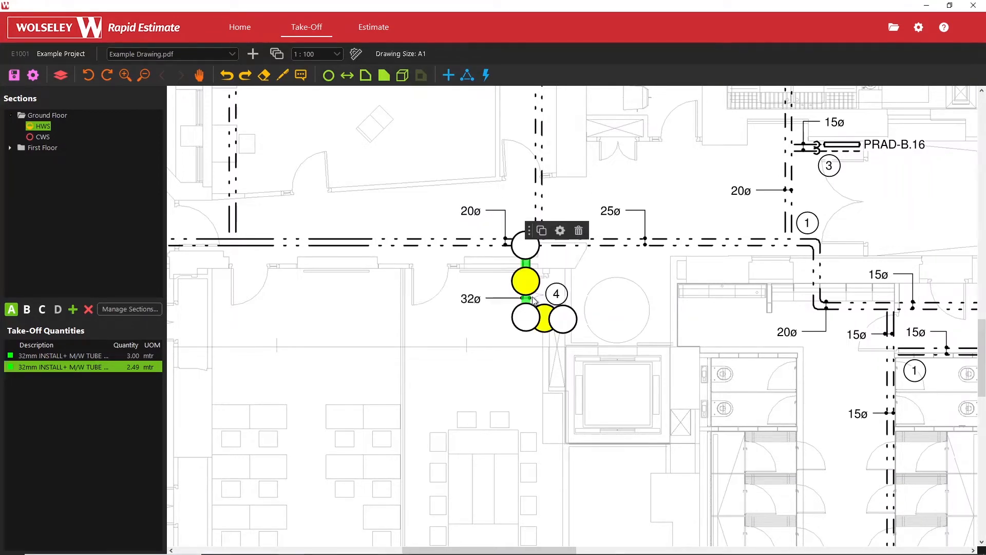
{"action": "left_click", "coordinate": [558, 317]}
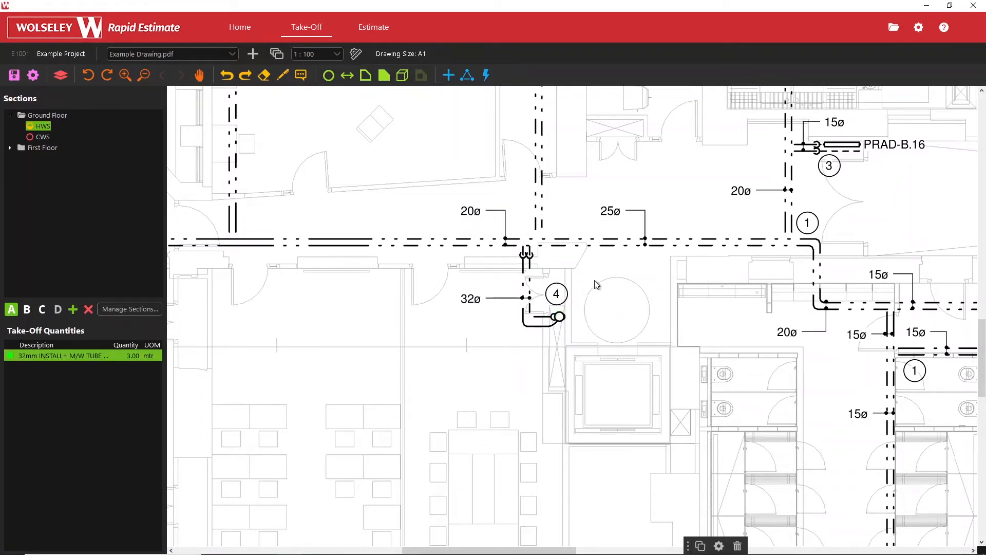
{"action": "left_click", "coordinate": [738, 546]}
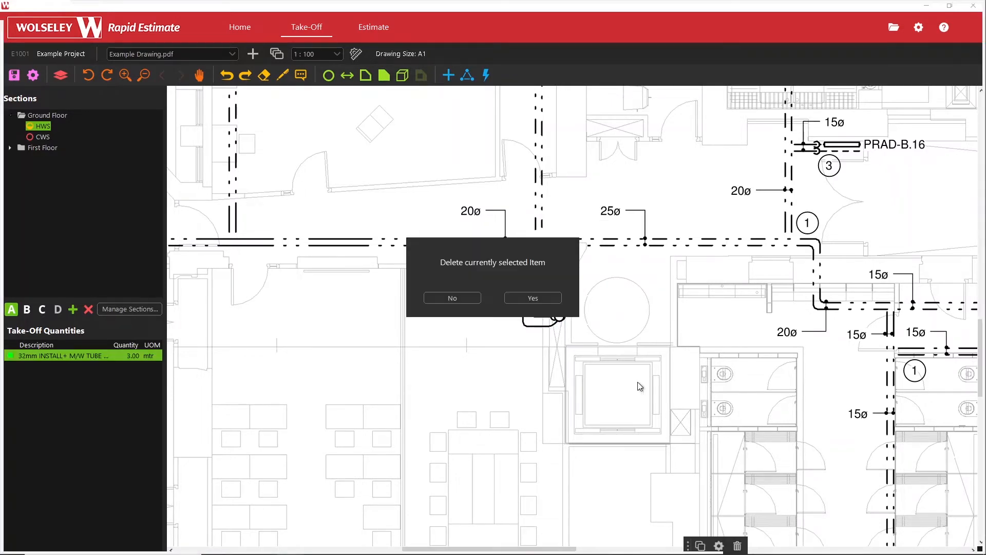
{"action": "left_click", "coordinate": [555, 301]}
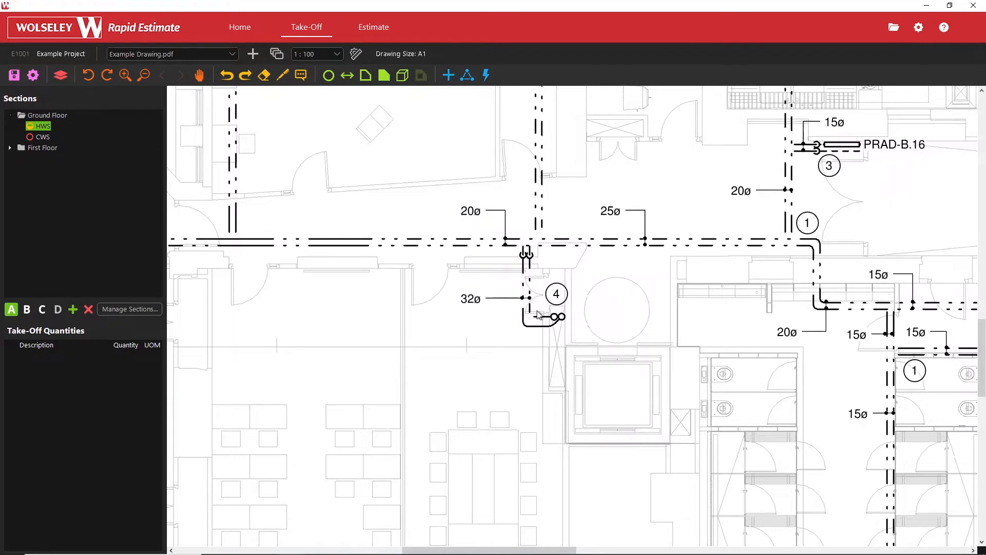
Filter the assembly database to Crane Ltd, Med Weight - Galv Steel Pipe & Hangers and select the MW 32mm S/S assembly at 1.2m
{"action": "left_click", "coordinate": [463, 80]}
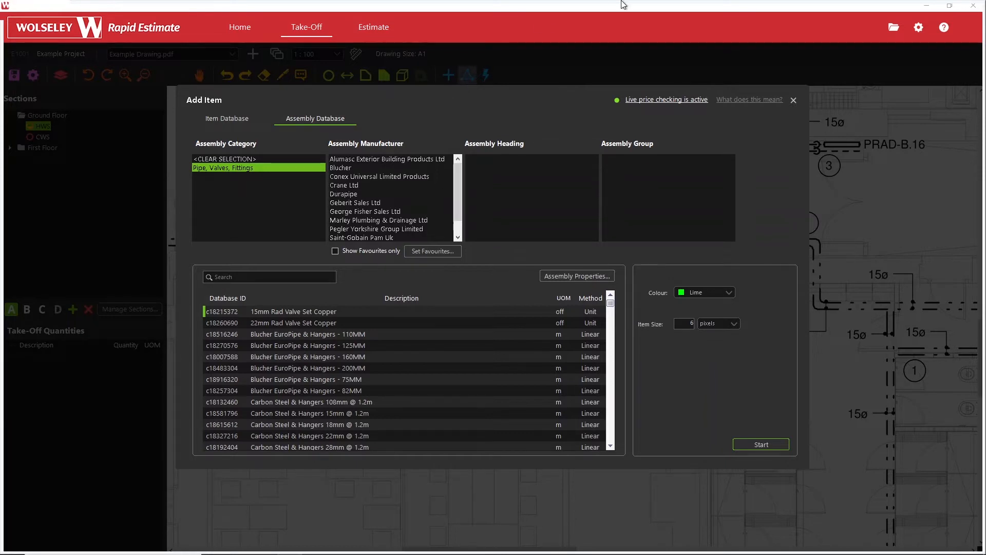
{"action": "left_click", "coordinate": [363, 176]}
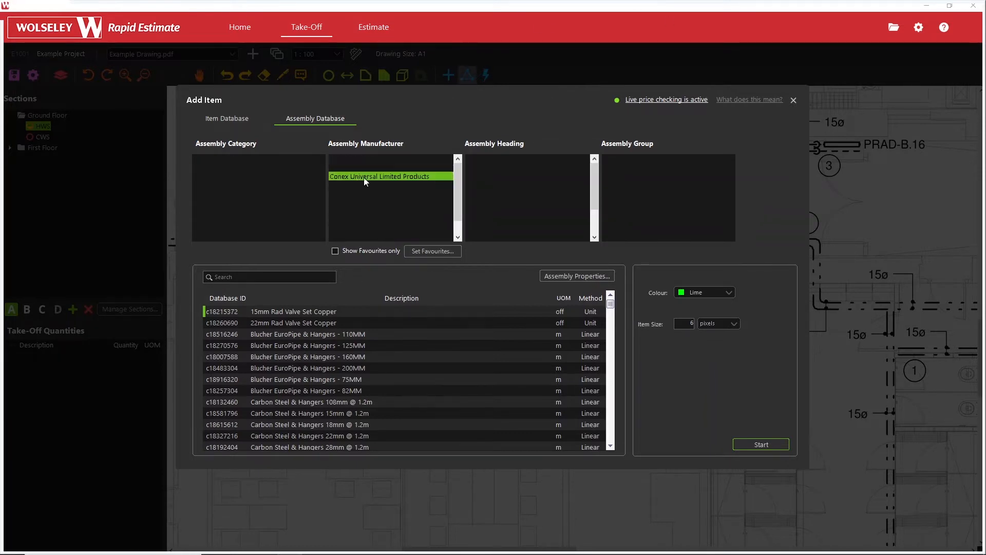
{"action": "left_click", "coordinate": [348, 185]}
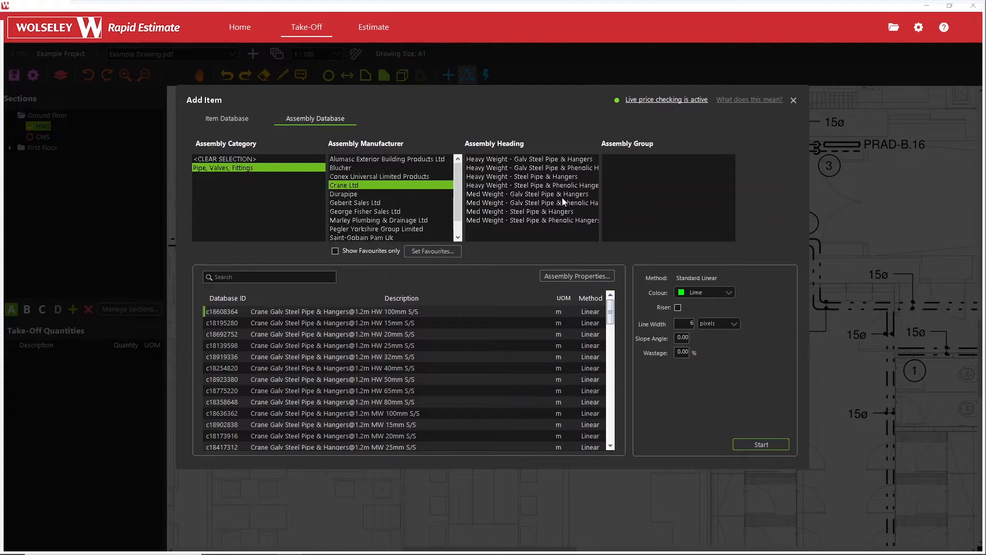
{"action": "left_click", "coordinate": [561, 194]}
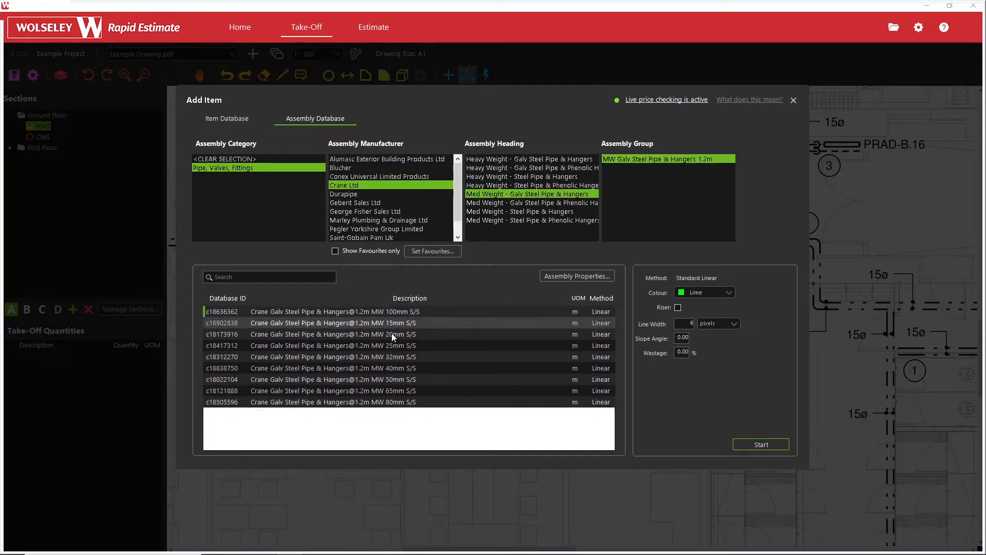
{"action": "left_click", "coordinate": [393, 357]}
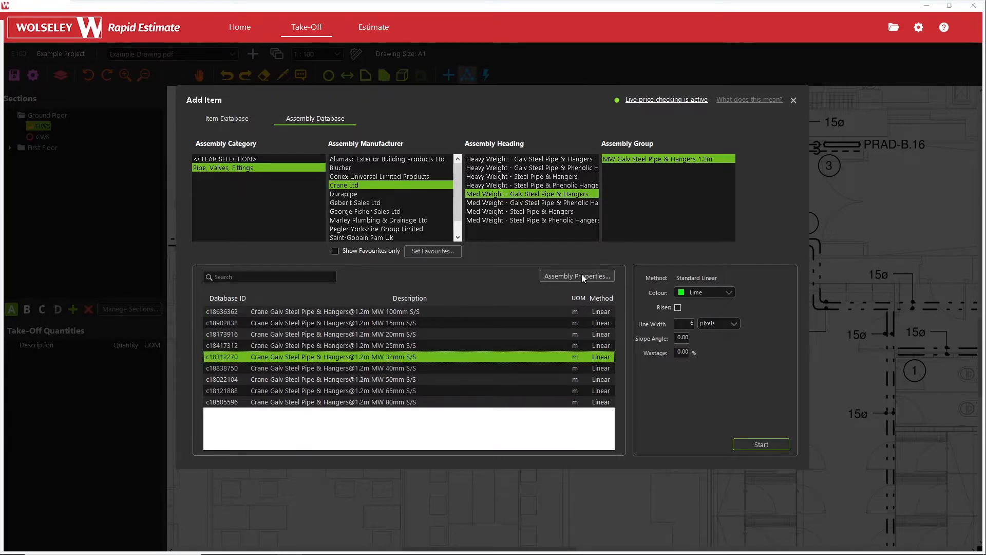
{"action": "left_click", "coordinate": [563, 276]}
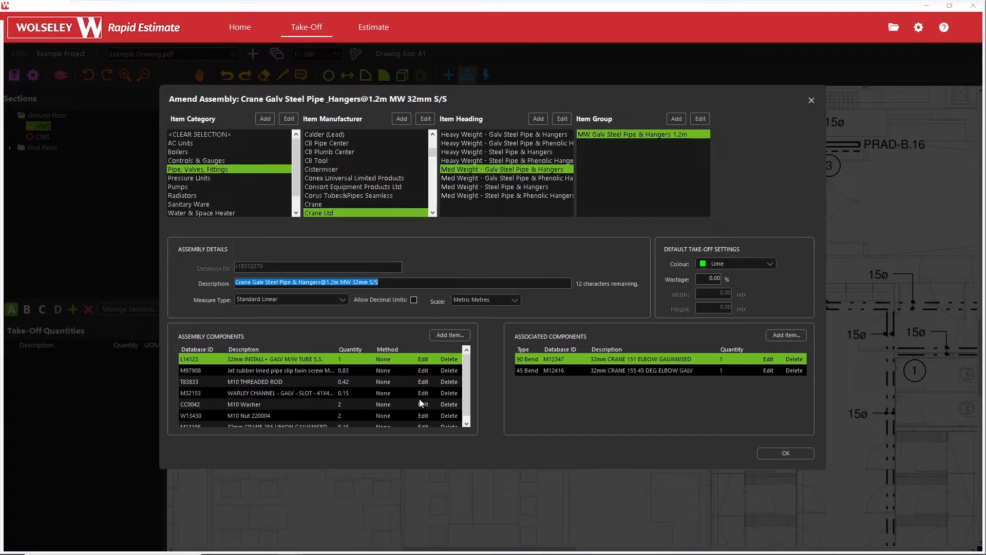
{"action": "scroll", "coordinate": [419, 399], "scroll_direction": "down", "scroll_amount": 1}
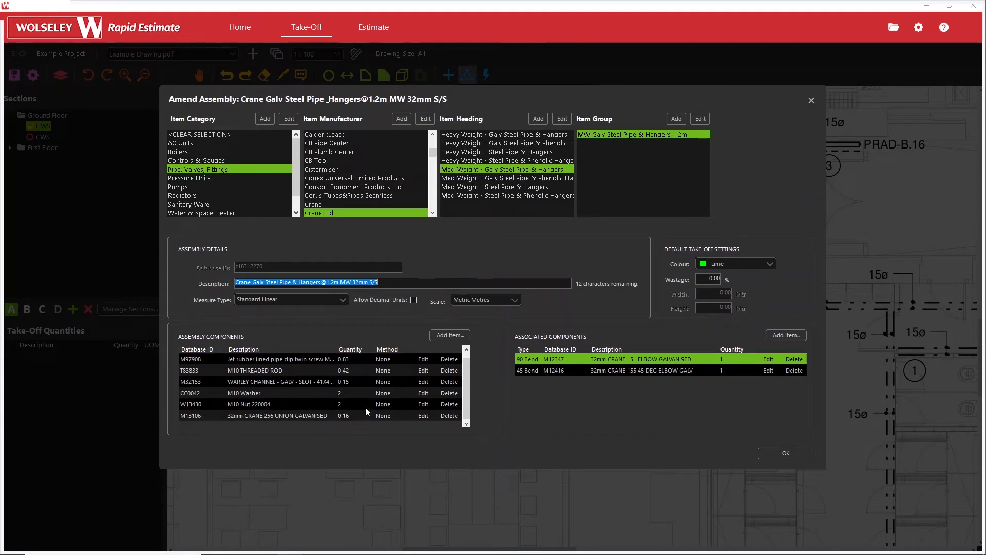
{"action": "scroll", "coordinate": [365, 405], "scroll_direction": "up", "scroll_amount": 1}
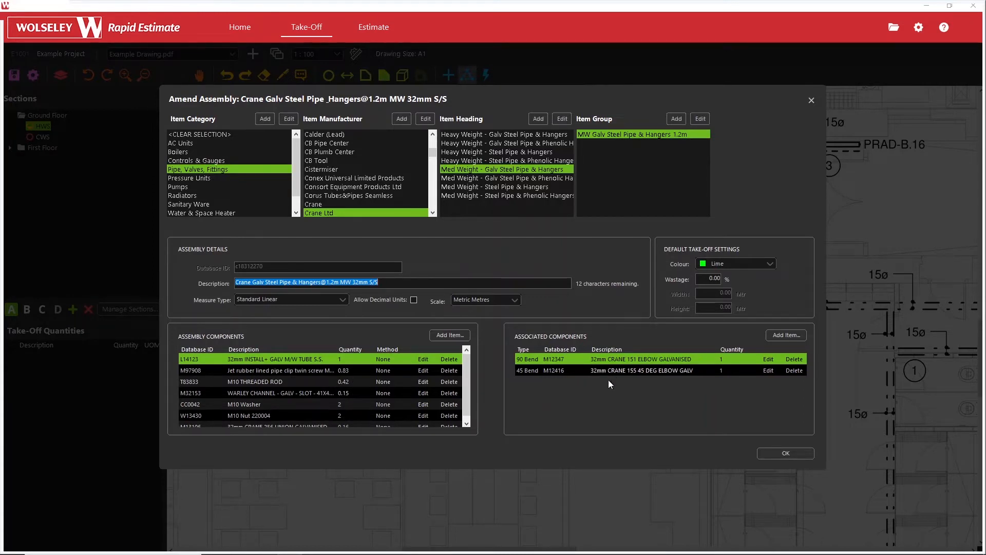
{"action": "left_click", "coordinate": [788, 449]}
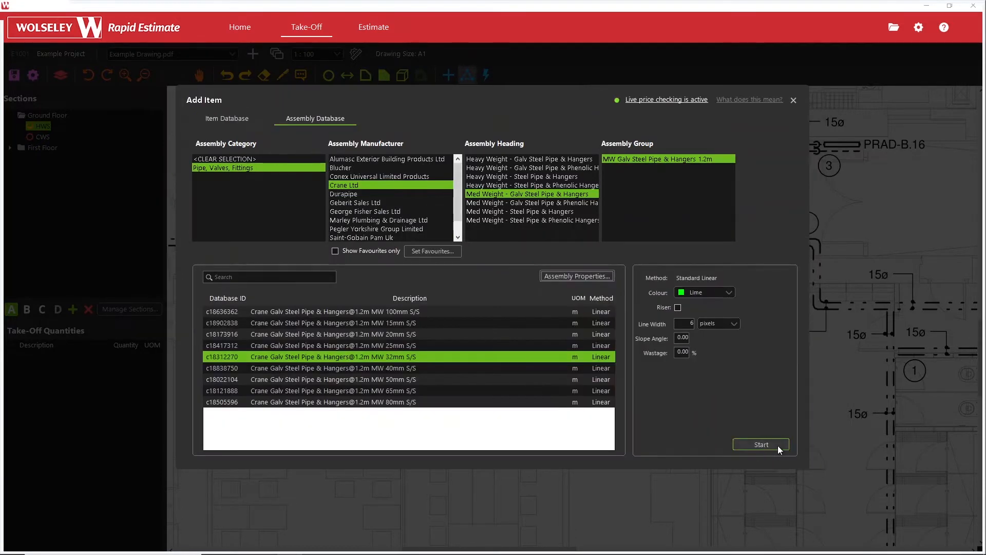
Place the 32mm Crane galvanised pipe assembly as a 3.00 m riser at the 32ø pipe end beside marker 4
{"action": "left_click", "coordinate": [678, 308]}
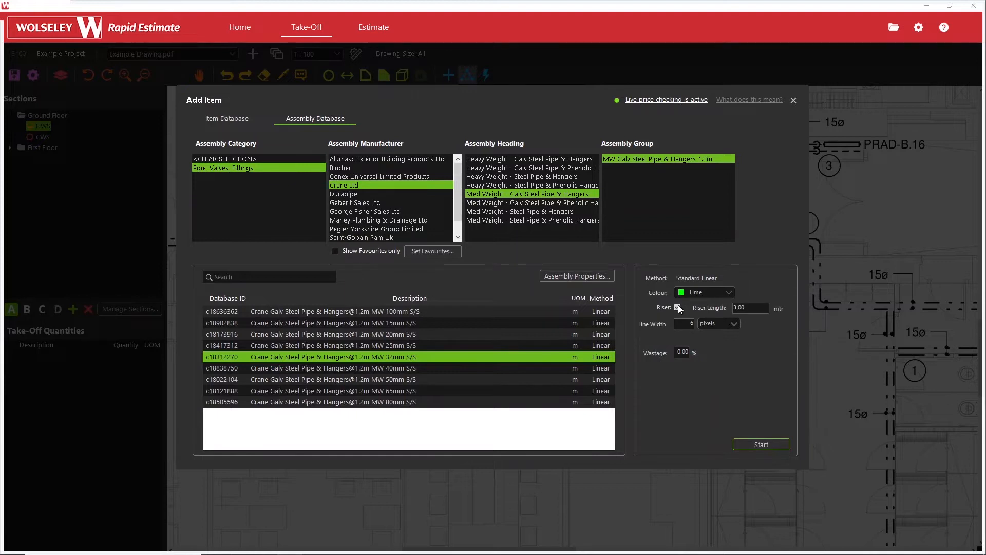
{"action": "left_click", "coordinate": [744, 443]}
{"action": "left_click", "coordinate": [568, 316]}
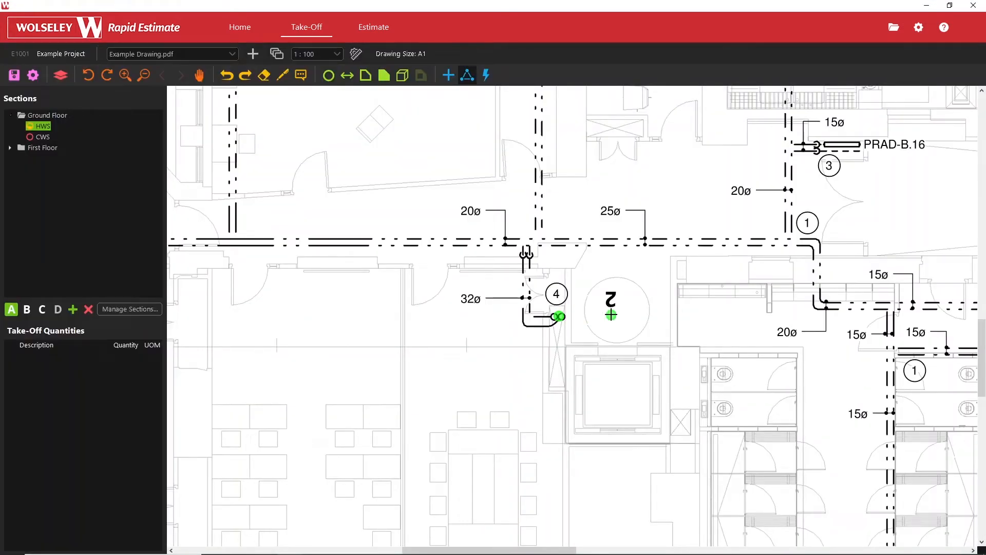
Take off the 32mm Crane galvanised pipe assembly from the riser around the corner to the main line, about 2.47 m
{"action": "left_click", "coordinate": [466, 75]}
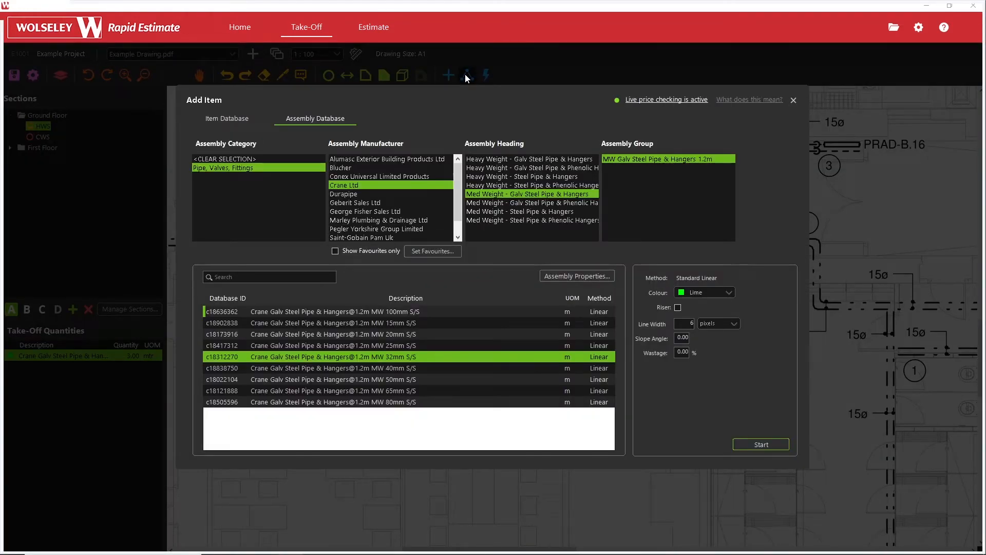
{"action": "left_click", "coordinate": [760, 444]}
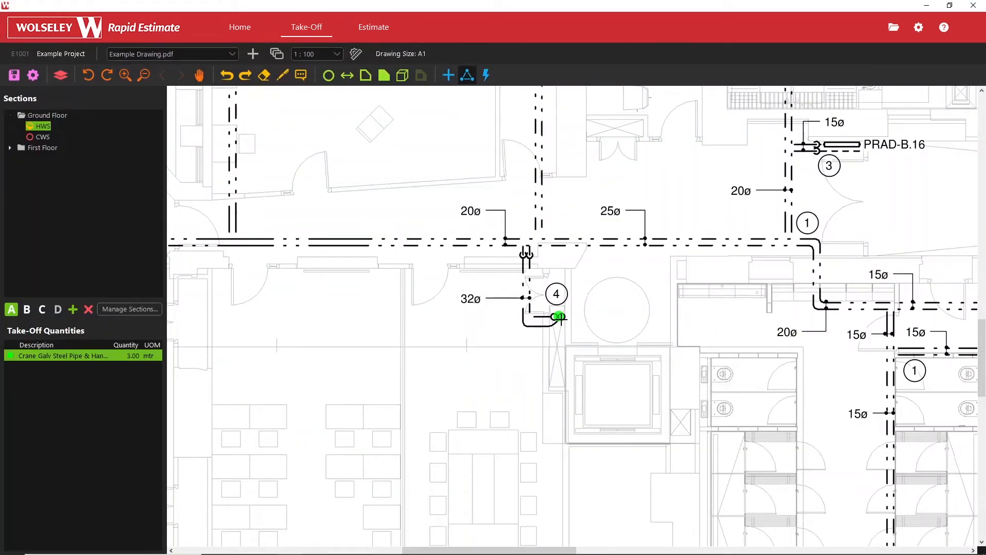
{"action": "left_click", "coordinate": [524, 316]}
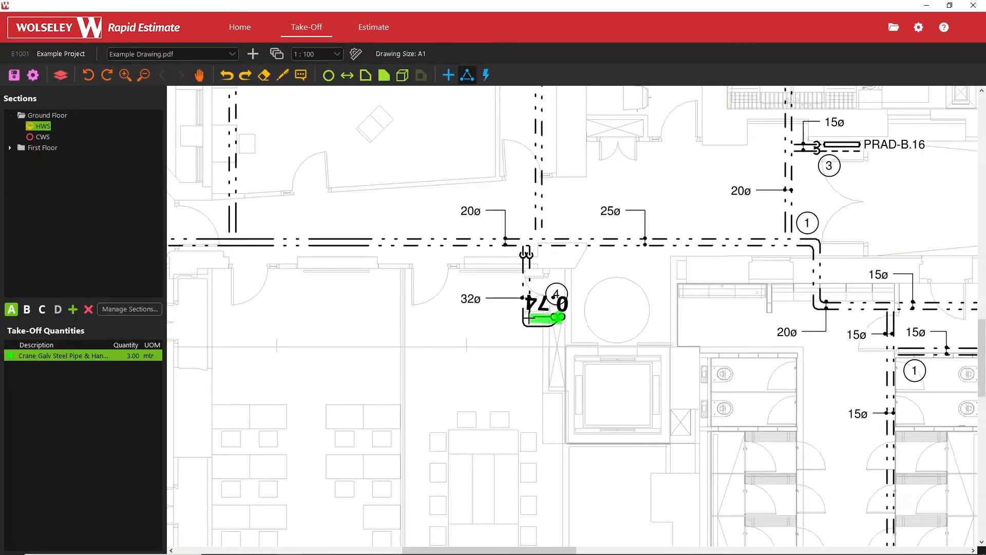
{"action": "left_click", "coordinate": [526, 248]}
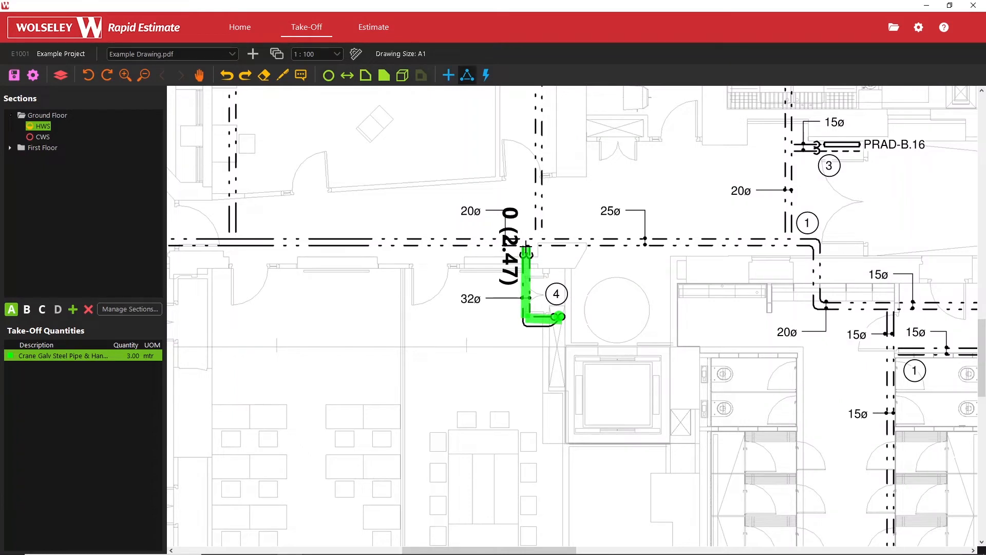
{"action": "right_click", "coordinate": [526, 248]}
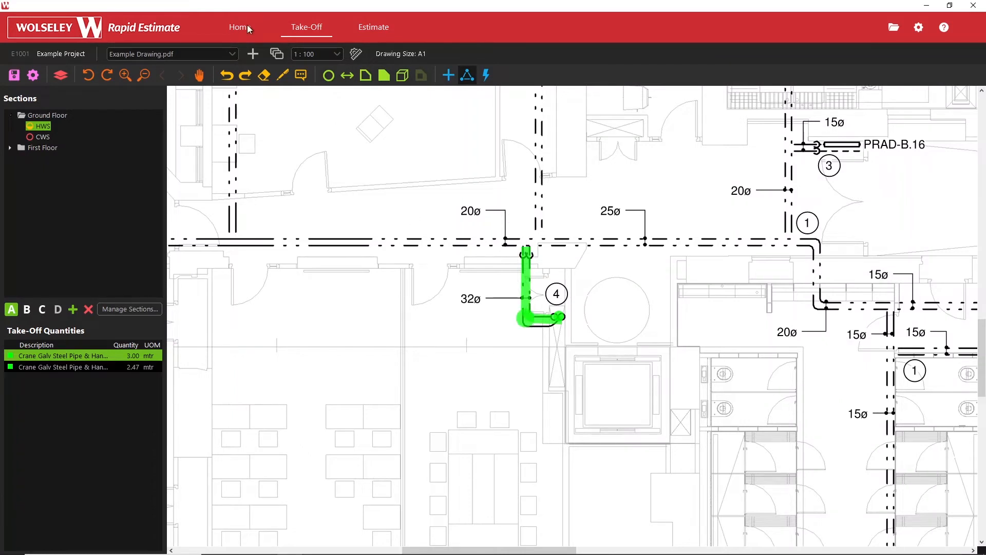
Open the estimate and recalculate the project to bring all prices up to date
{"action": "left_click", "coordinate": [360, 29]}
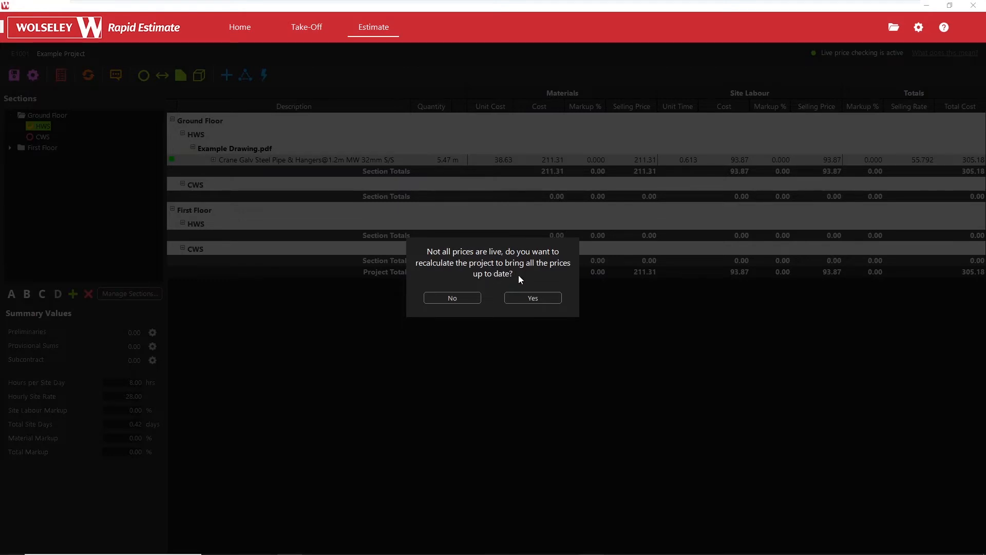
{"action": "left_click", "coordinate": [530, 299]}
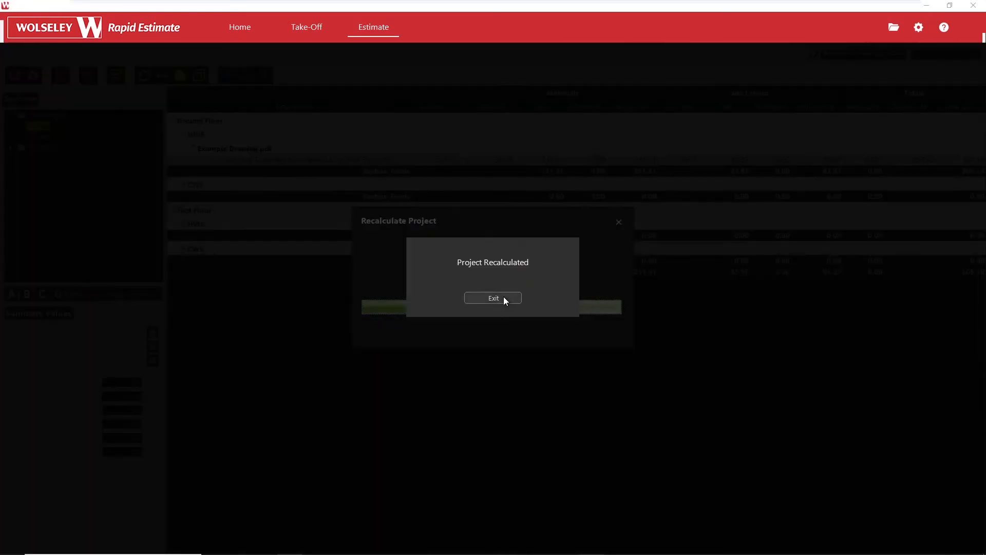
{"action": "left_click", "coordinate": [493, 297]}
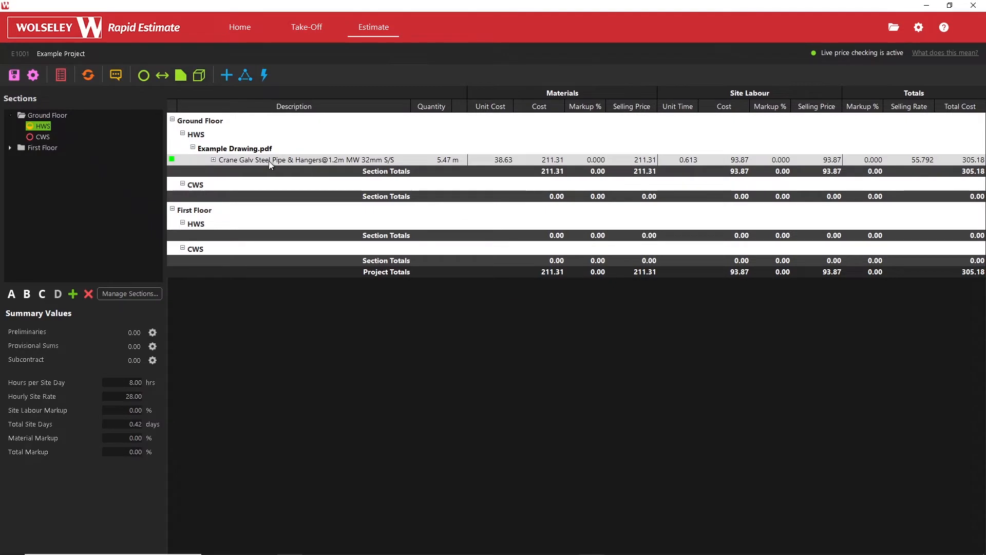
Expand the Crane Galv Steel Pipe & Hangers assembly in the estimate to review its component breakdown, and collapse it again
{"action": "left_click", "coordinate": [213, 162]}
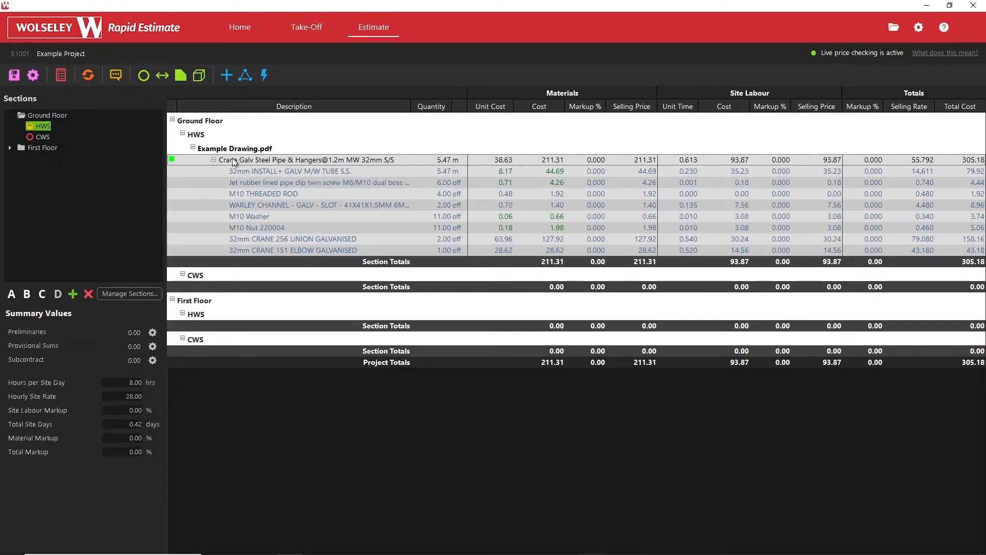
{"action": "left_click", "coordinate": [213, 160]}
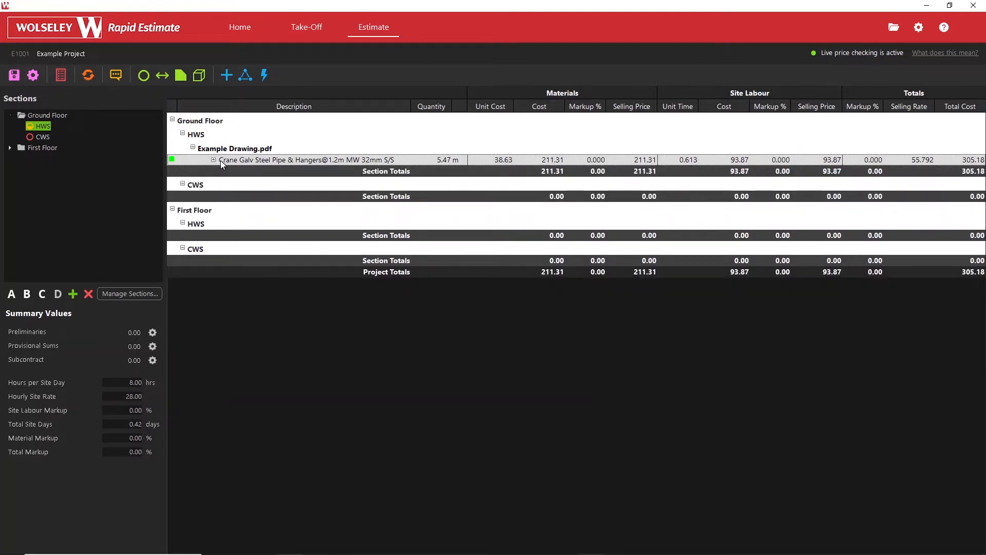
{"action": "left_click", "coordinate": [214, 160]}
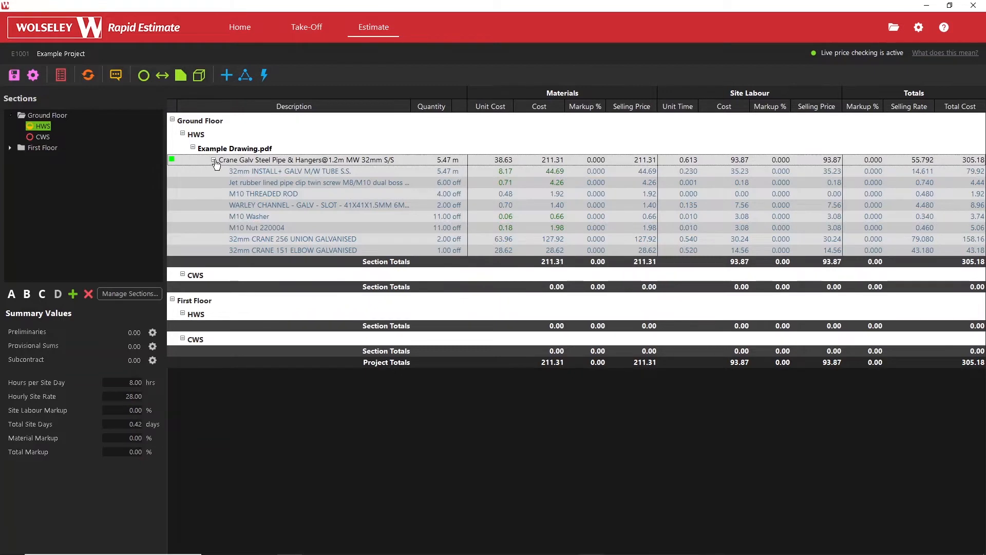
{"action": "left_click", "coordinate": [213, 159]}
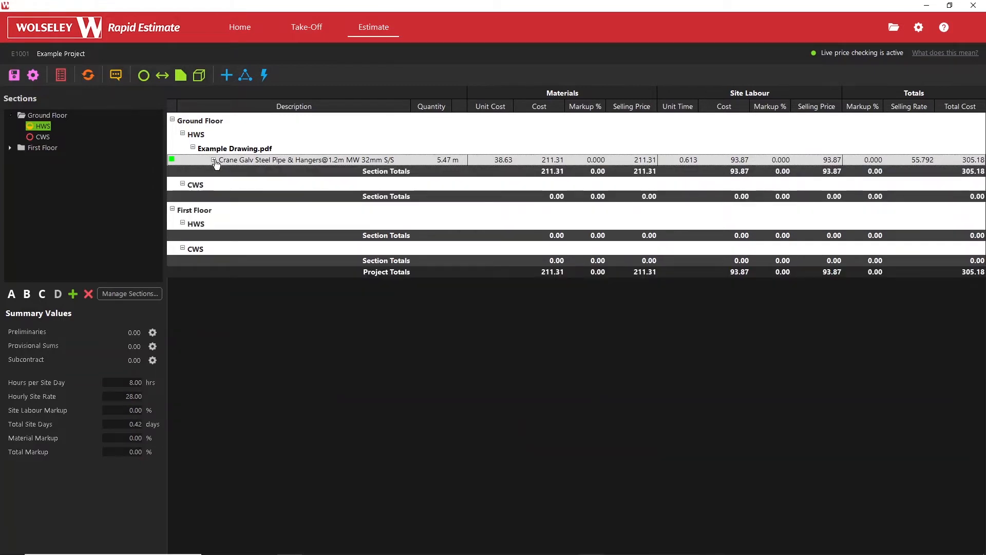
{"action": "left_click", "coordinate": [306, 28]}
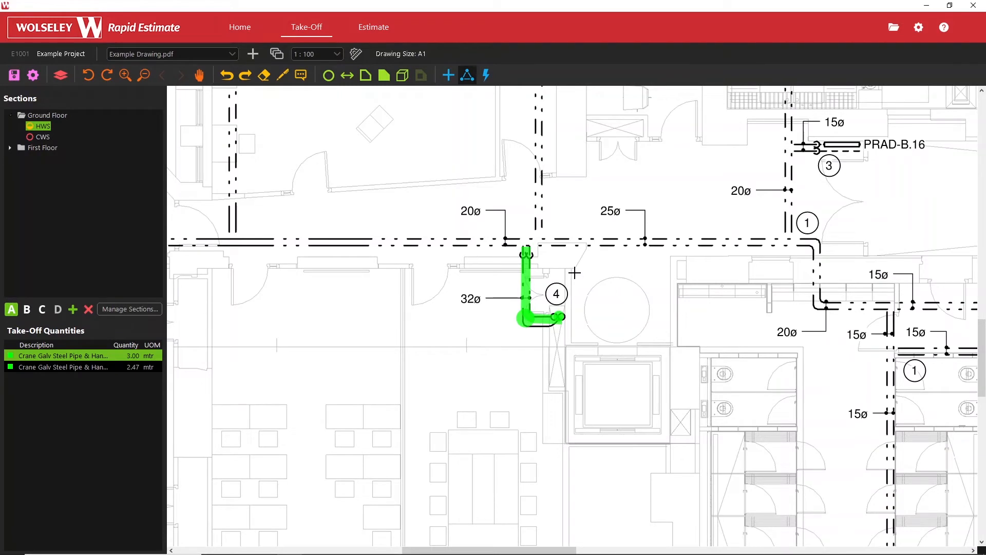
{"action": "left_click_drag", "start_coordinate": [574, 273], "coordinate": [543, 308]}
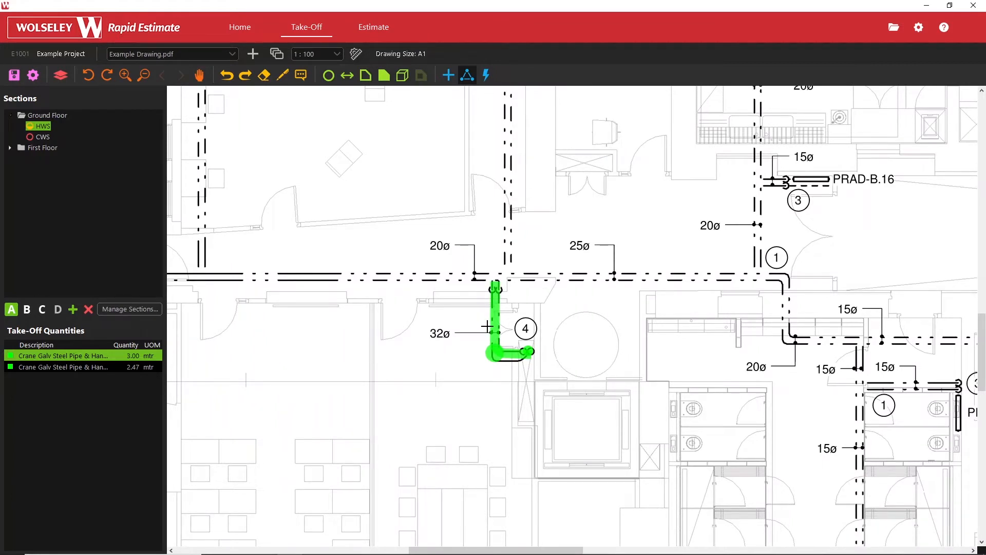
{"action": "left_click", "coordinate": [467, 76]}
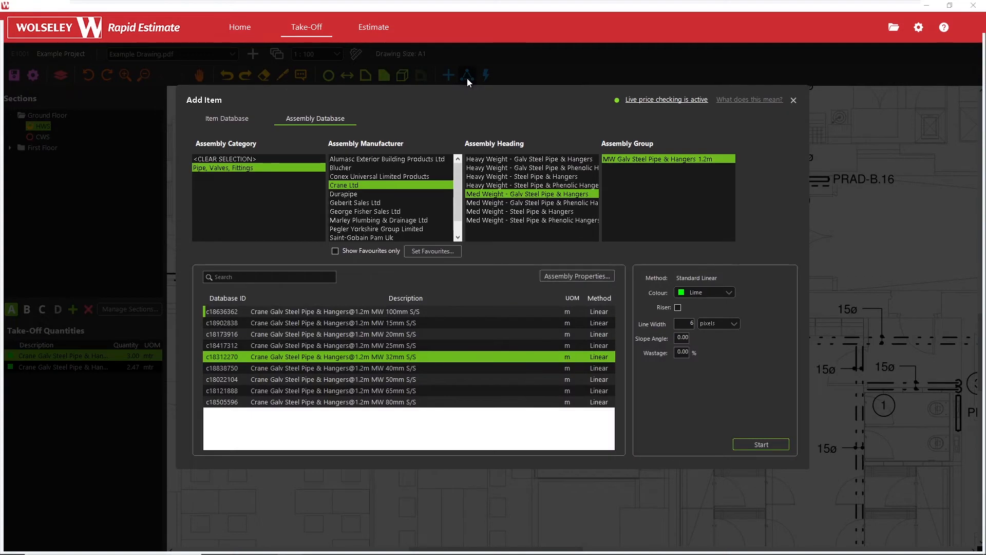
{"action": "left_click", "coordinate": [407, 334]}
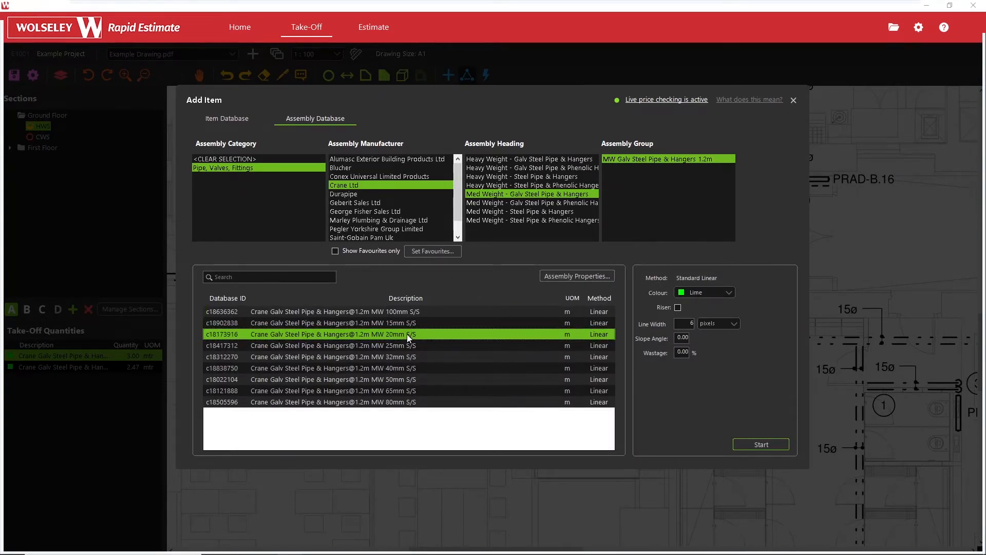
{"action": "left_click", "coordinate": [754, 445]}
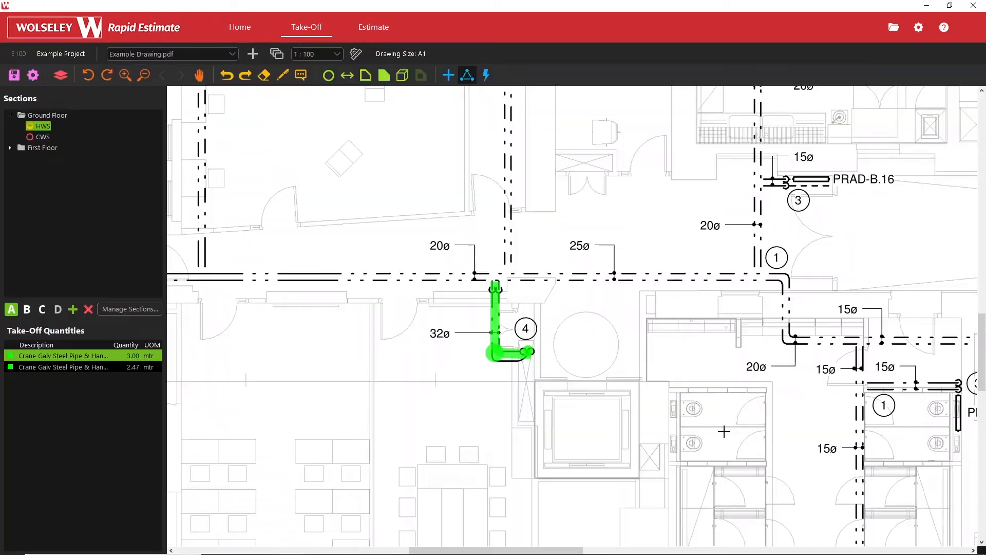
Take off the 20mm pipe along the main line from the 32ø pipe to the 15ø branch junction, about 8.67 m
{"action": "left_click", "coordinate": [494, 279]}
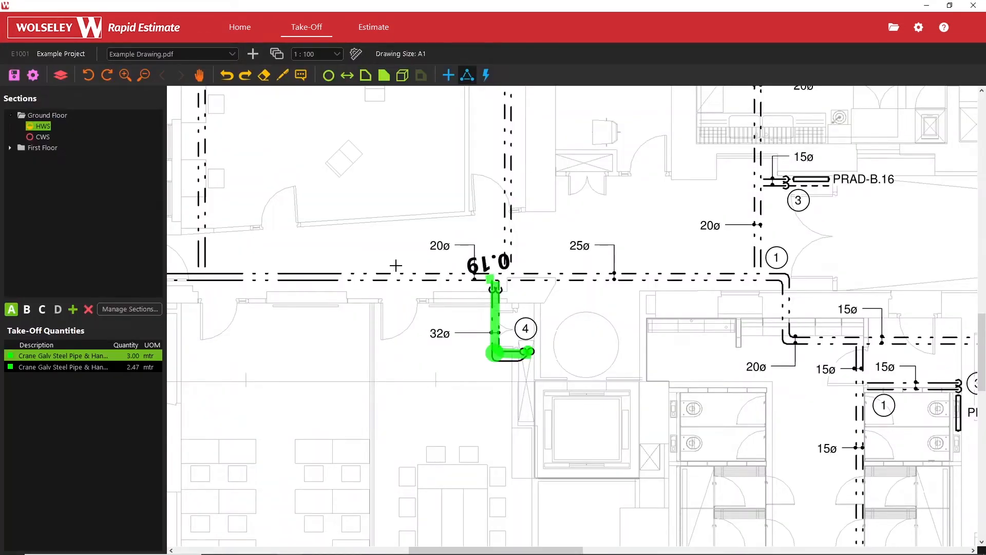
{"action": "left_click", "coordinate": [173, 278]}
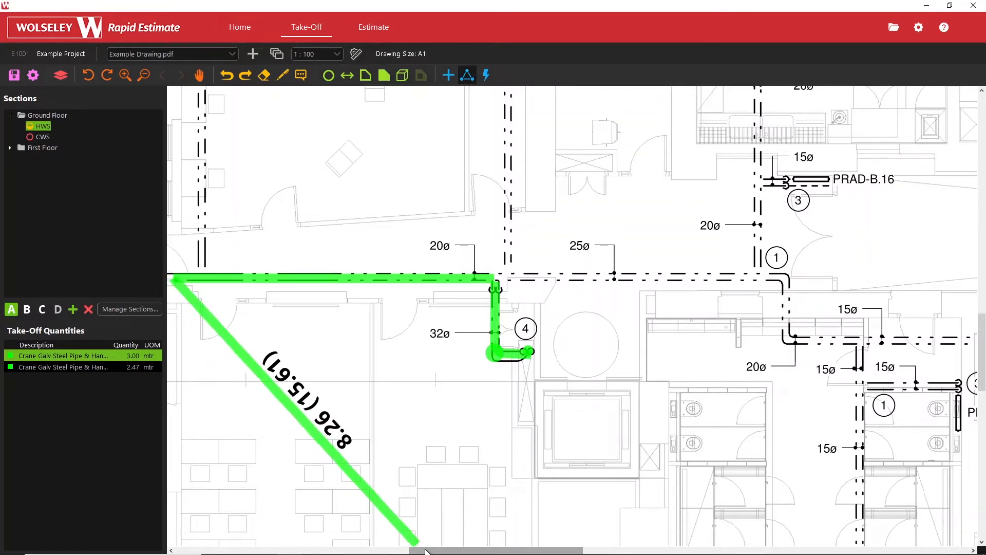
{"action": "left_click_drag", "start_coordinate": [420, 550], "coordinate": [360, 551]}
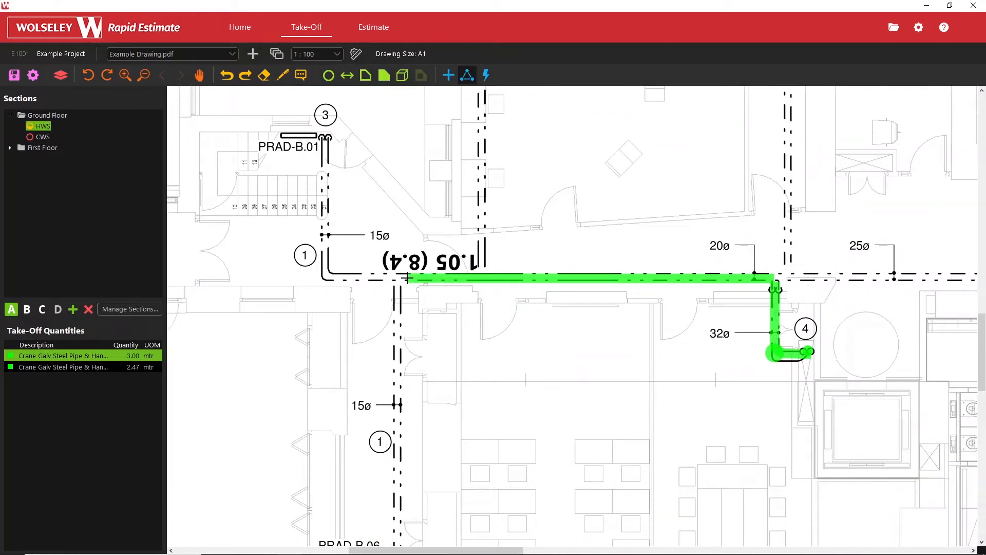
{"action": "scroll", "coordinate": [406, 278], "scroll_direction": "down", "scroll_amount": 2}
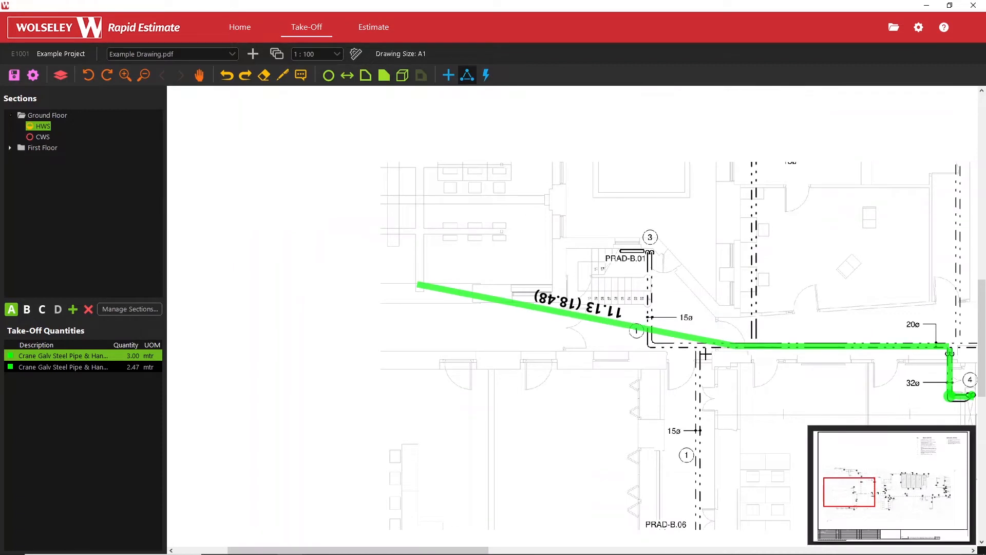
{"action": "scroll", "coordinate": [701, 350], "scroll_direction": "down", "scroll_amount": 1}
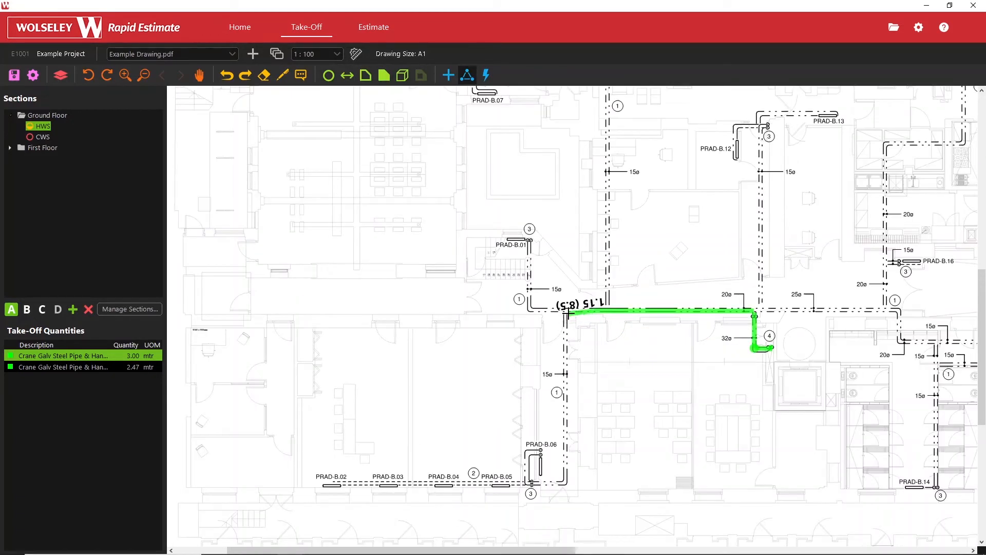
{"action": "scroll", "coordinate": [565, 308], "scroll_direction": "up", "scroll_amount": 1}
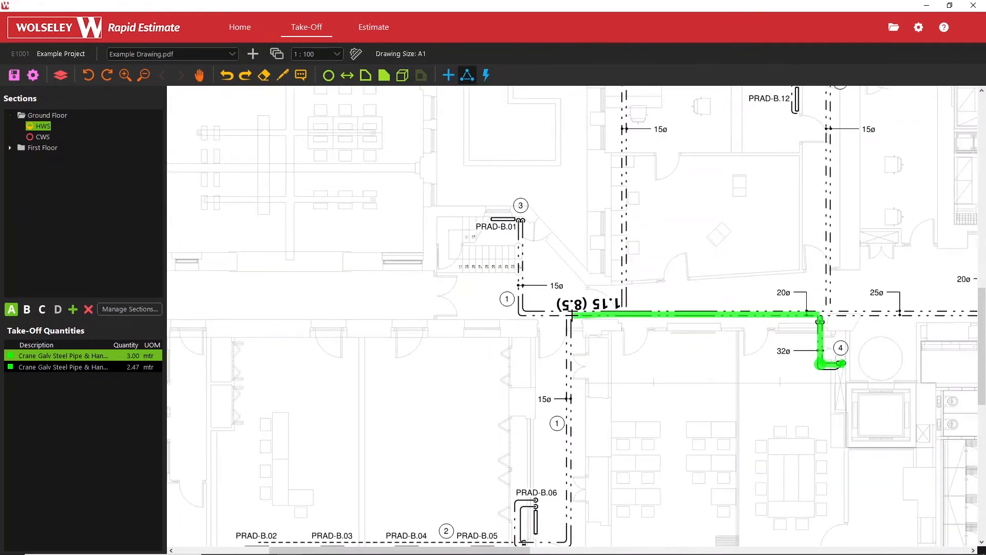
{"action": "scroll", "coordinate": [572, 314], "scroll_direction": "up", "scroll_amount": 1}
{"action": "scroll", "coordinate": [571, 314], "scroll_direction": "up", "scroll_amount": 2}
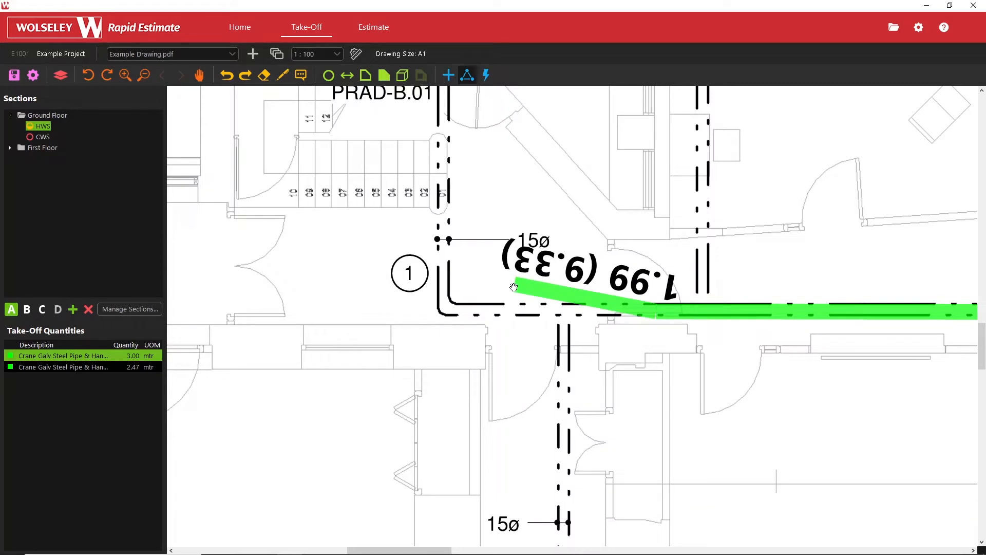
{"action": "mouse_move", "coordinate": [513, 287]}
{"action": "left_mouse_down"}
{"action": "mouse_move", "coordinate": [524, 234]}
{"action": "mouse_move", "coordinate": [421, 190]}
{"action": "mouse_move", "coordinate": [347, 116]}
{"action": "mouse_move", "coordinate": [409, 234]}
{"action": "left_mouse_up"}
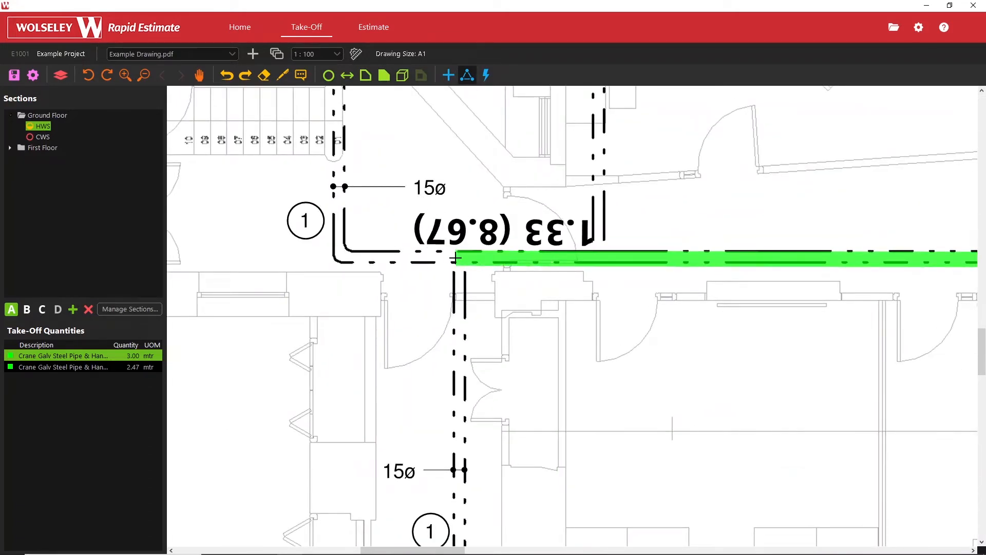
{"action": "left_click", "coordinate": [455, 259]}
{"action": "right_click", "coordinate": [456, 258]}
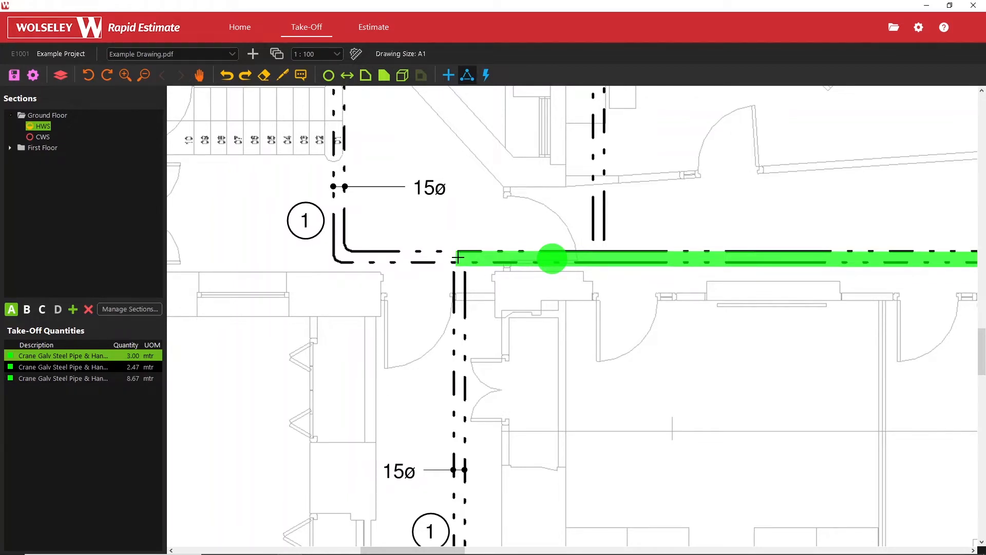
Take off the Crane galvanised MW 15mm pipe assembly from the 20mm run's end around the corner to PRAD-B.01, about 4.88 m
{"action": "left_click", "coordinate": [468, 75]}
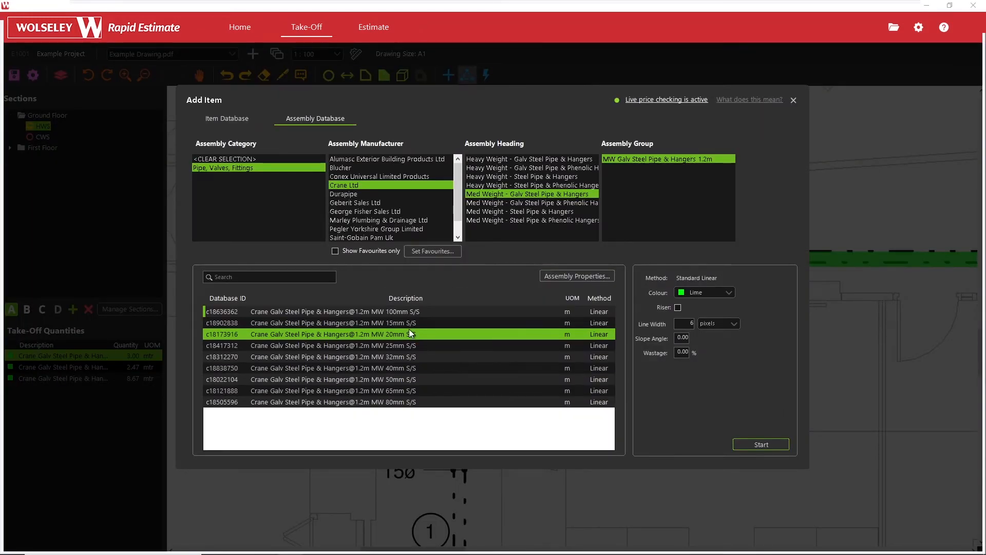
{"action": "left_click", "coordinate": [411, 324]}
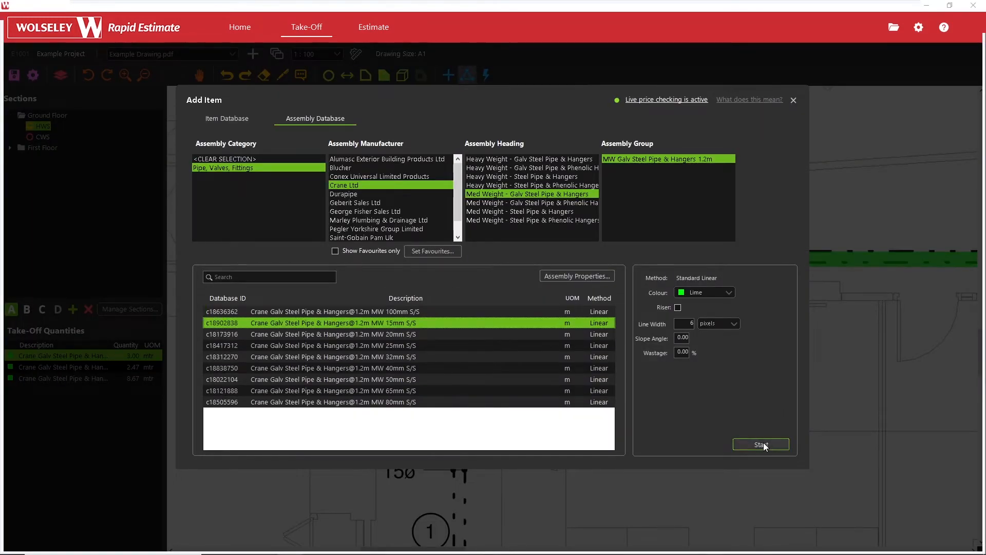
{"action": "left_click", "coordinate": [761, 445]}
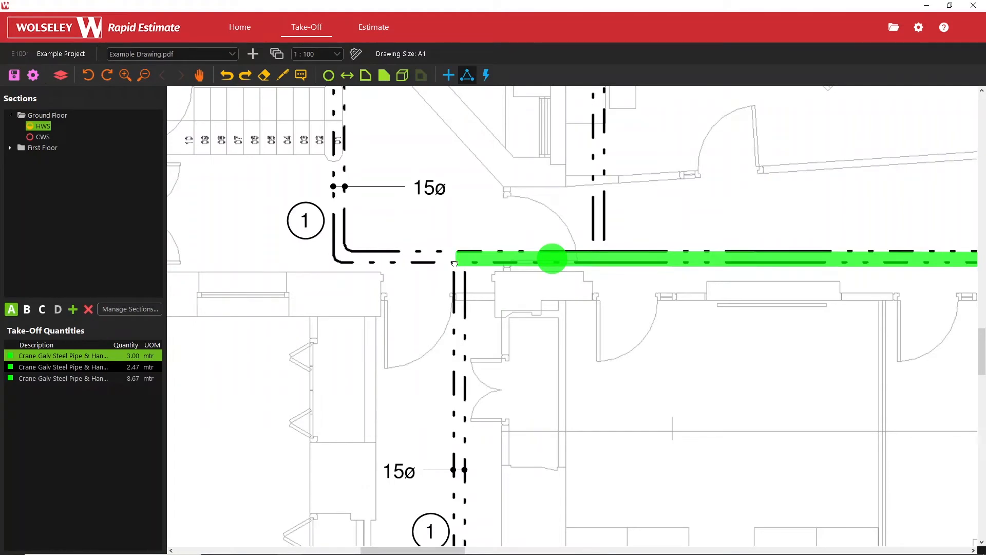
{"action": "left_click", "coordinate": [335, 258]}
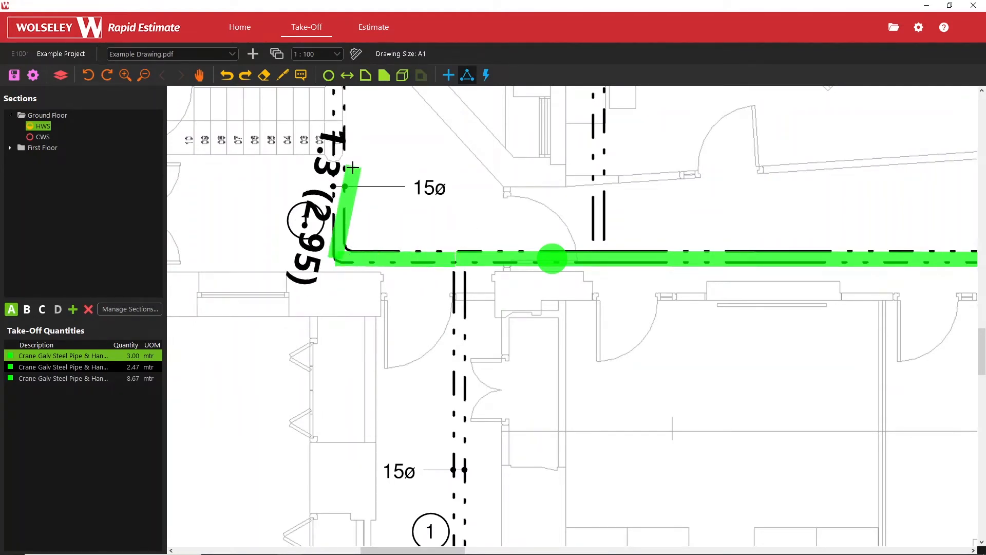
{"action": "scroll", "coordinate": [339, 195], "scroll_direction": "up", "scroll_amount": 5}
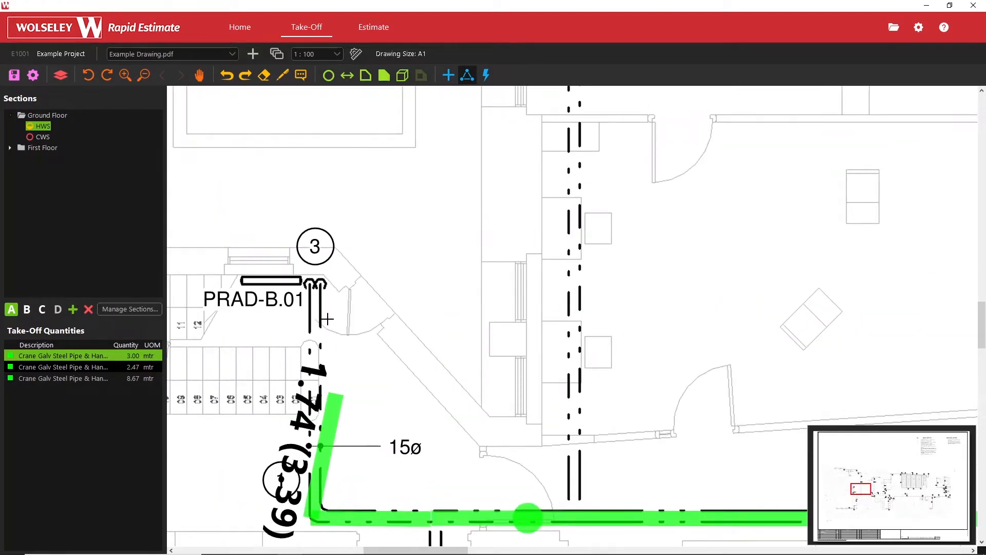
{"action": "left_click", "coordinate": [315, 282]}
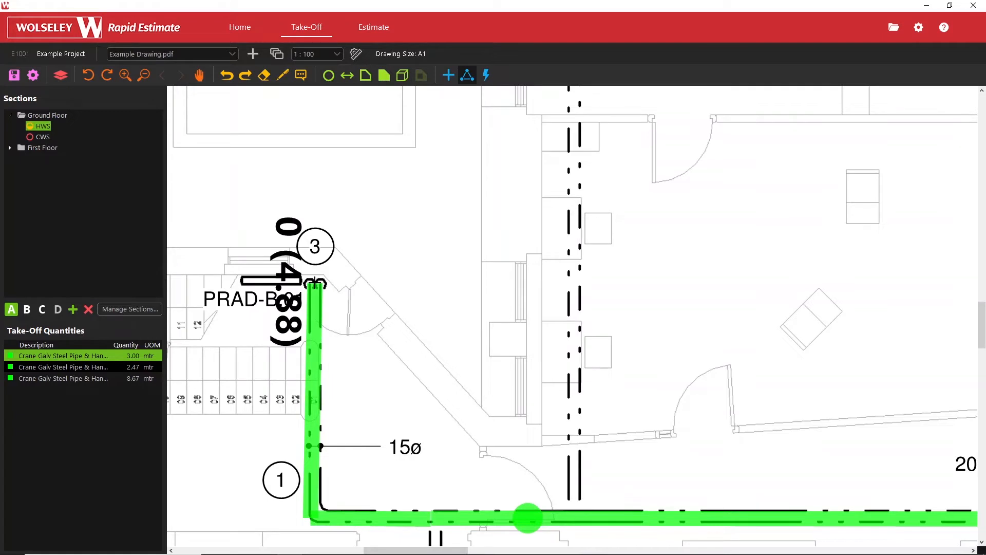
{"action": "left_click", "coordinate": [315, 282]}
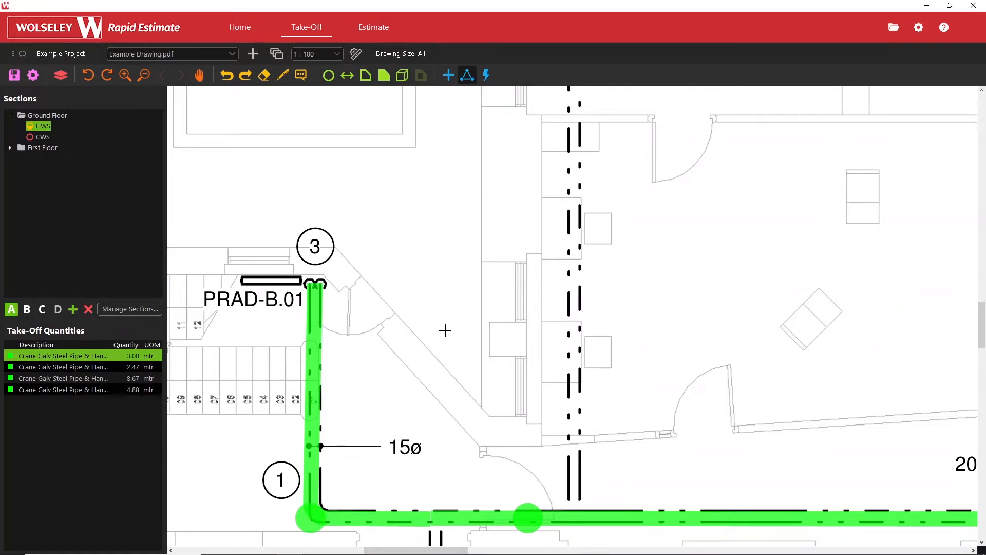
Take off the 15mm pipe assembly from the main line along the 15ø branch and past the radiators to PRAD-B.02, about 18.56 m
{"action": "mouse_move", "coordinate": [447, 329]}
{"action": "left_mouse_down"}
{"action": "mouse_move", "coordinate": [401, 251]}
{"action": "mouse_move", "coordinate": [356, 210]}
{"action": "left_mouse_up"}
{"action": "left_click_drag", "start_coordinate": [508, 378], "coordinate": [537, 236]}
{"action": "scroll", "coordinate": [563, 297], "scroll_direction": "down", "scroll_amount": 2}
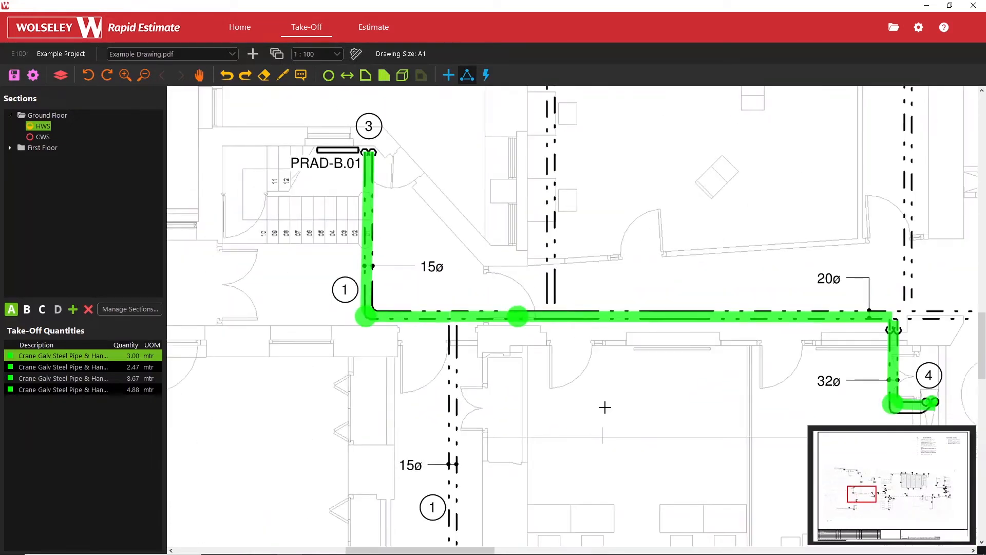
{"action": "left_click_drag", "start_coordinate": [605, 406], "coordinate": [544, 276]}
{"action": "scroll", "coordinate": [560, 288], "scroll_direction": "down", "scroll_amount": 2}
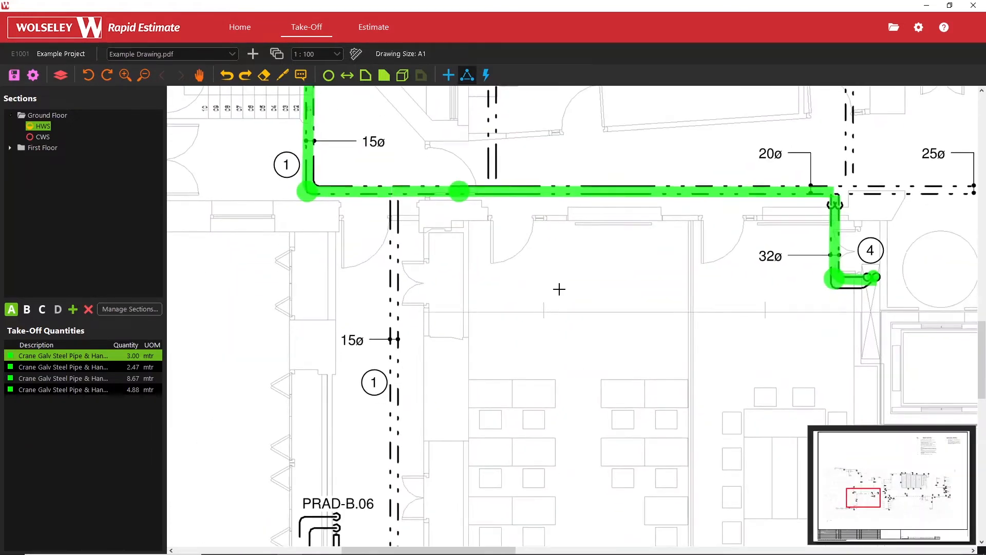
{"action": "left_click_drag", "start_coordinate": [724, 316], "coordinate": [693, 262]}
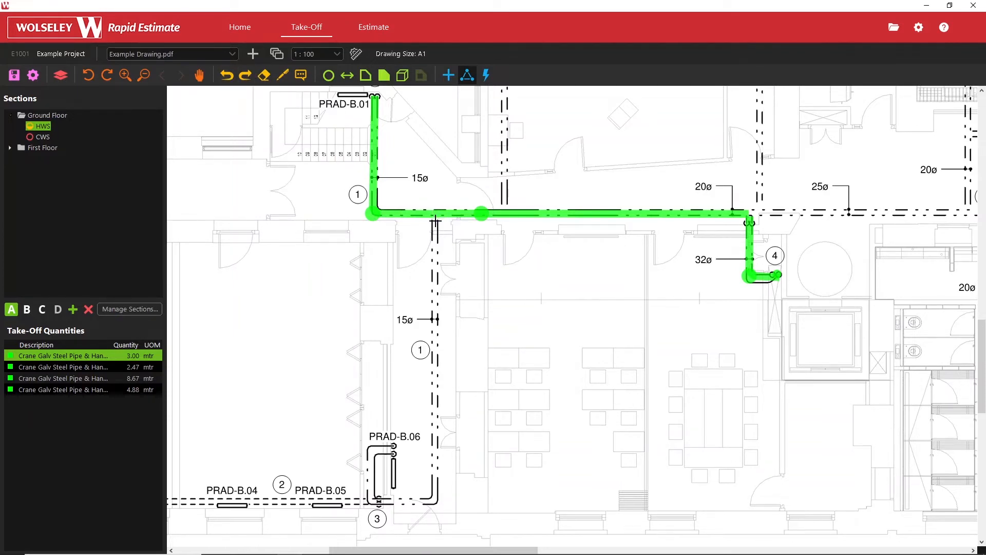
{"action": "left_click", "coordinate": [436, 215]}
{"action": "left_click", "coordinate": [434, 505]}
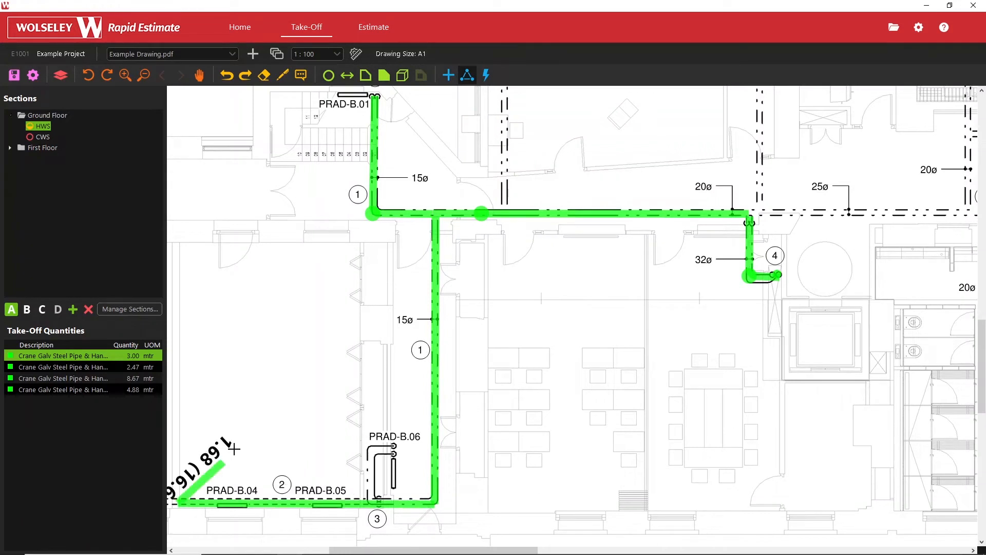
{"action": "left_click", "coordinate": [177, 502]}
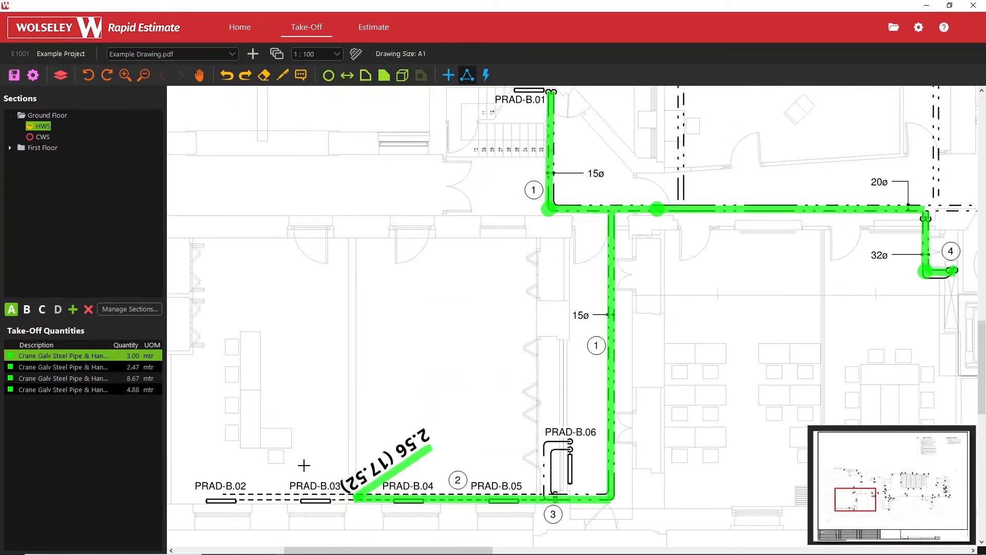
{"action": "left_click", "coordinate": [223, 497]}
{"action": "right_click", "coordinate": [223, 496]}
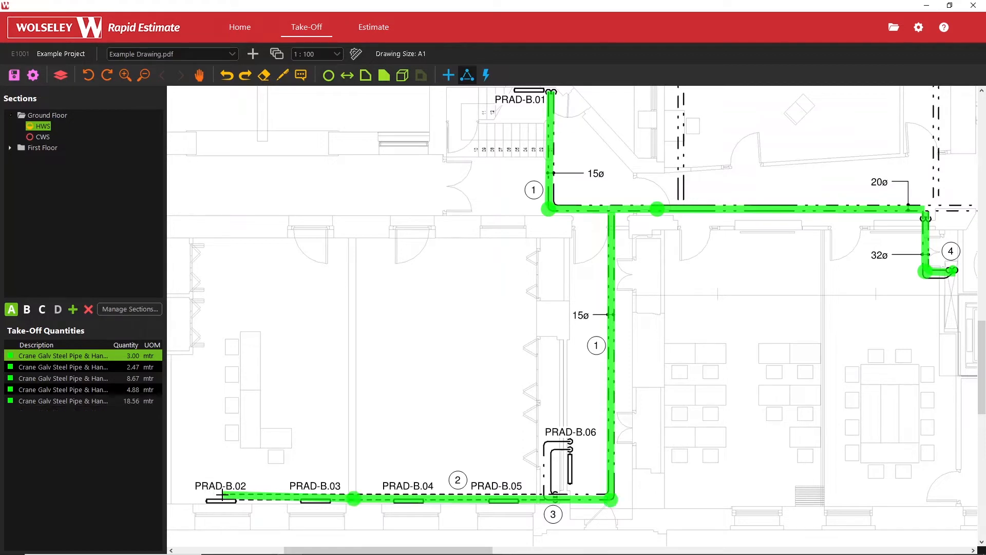
Take off the 15mm pipe branch from the radiator line at marker 3 to PRAD-B.06, about 2.09 m, and end the take-off
{"action": "left_click", "coordinate": [551, 499]}
{"action": "left_click", "coordinate": [551, 442]}
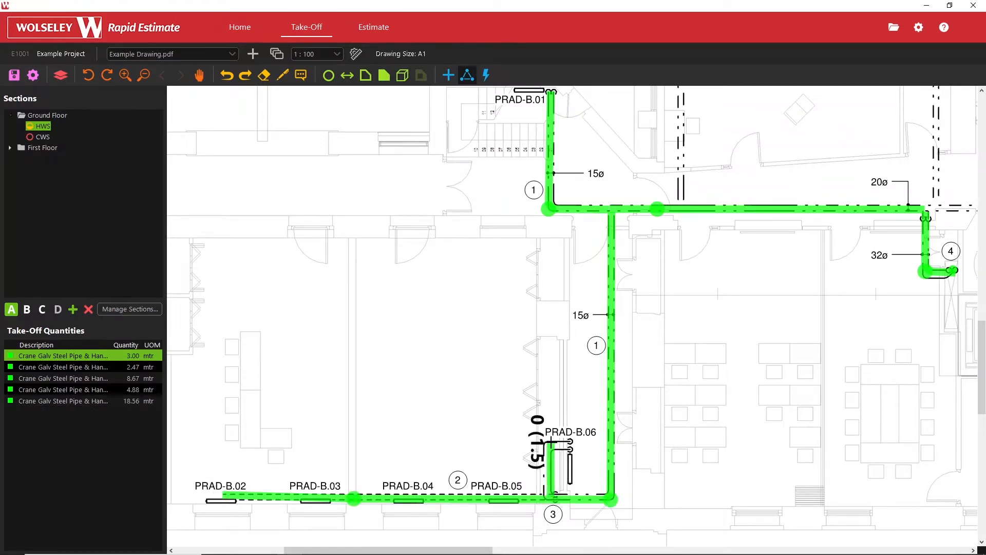
{"action": "left_click", "coordinate": [570, 443]}
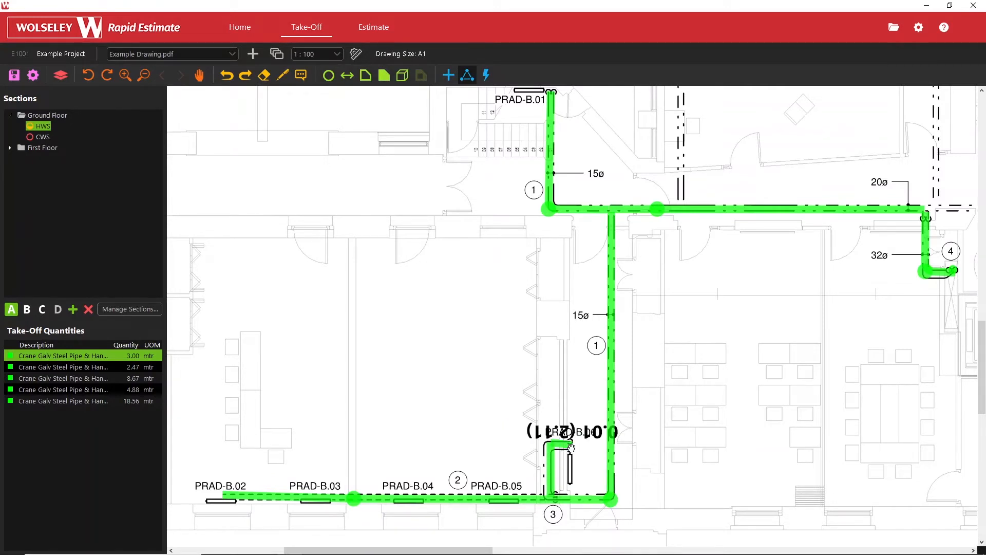
{"action": "right_click", "coordinate": [571, 444]}
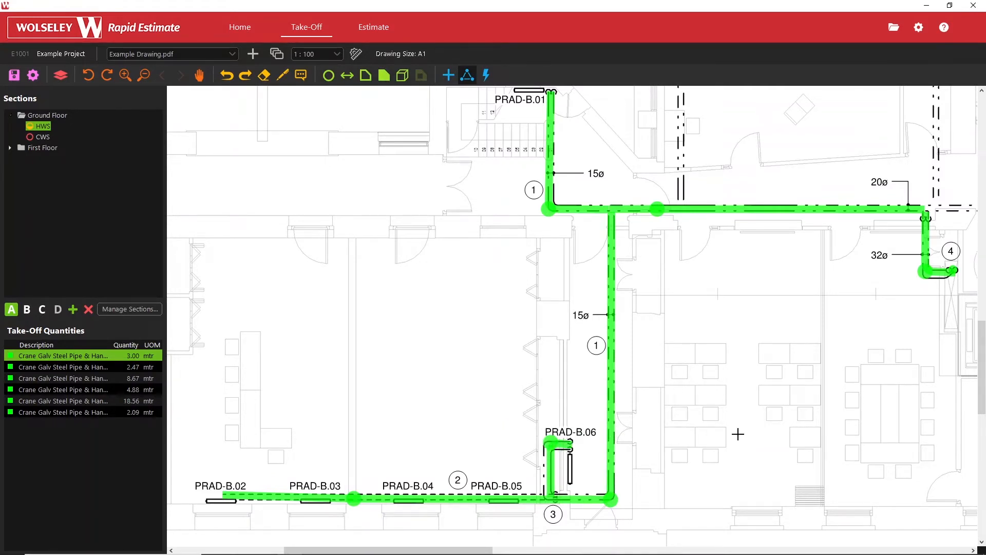
{"action": "key", "text": "Escape"}
Try shifting the 15mm run that ends at PRAD-B.02 sideways by the midpoint handle of its long branch leg, and undo the move
{"action": "left_click", "coordinate": [608, 436]}
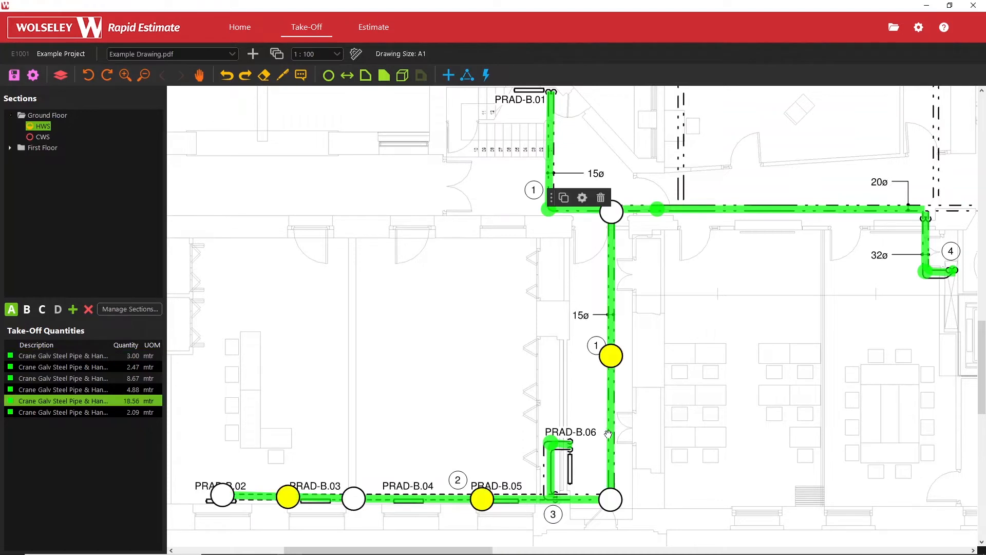
{"action": "left_click", "coordinate": [553, 441]}
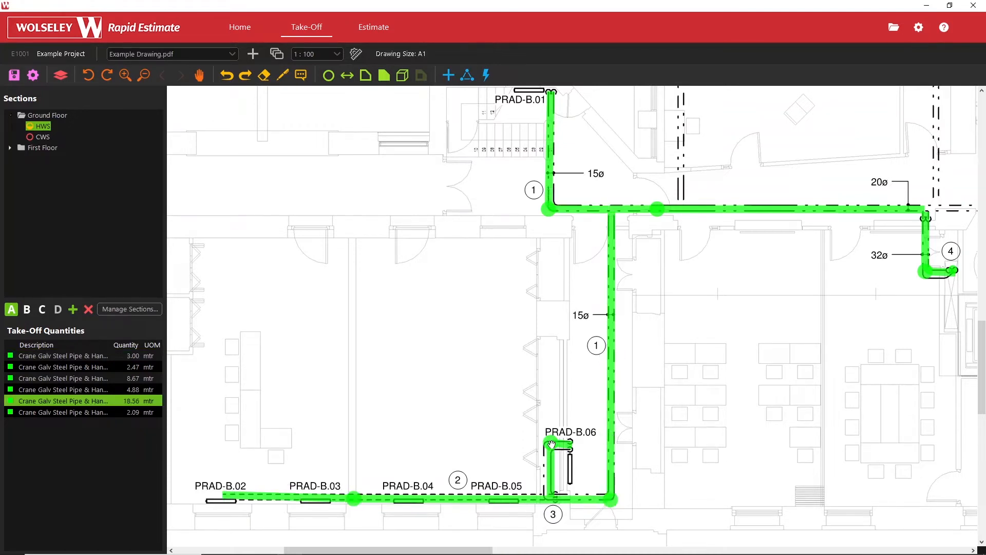
{"action": "left_click", "coordinate": [610, 384]}
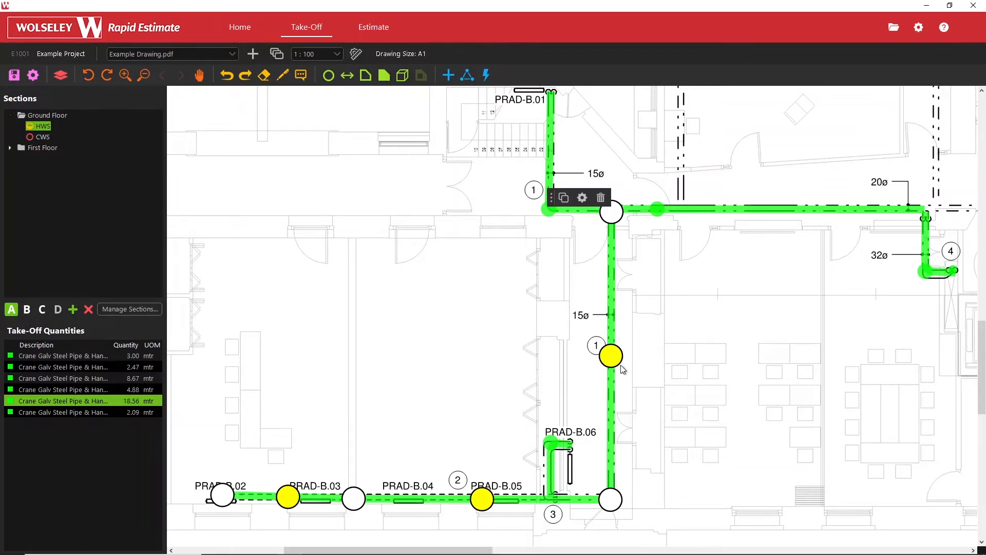
{"action": "left_click_drag", "start_coordinate": [612, 362], "coordinate": [678, 358]}
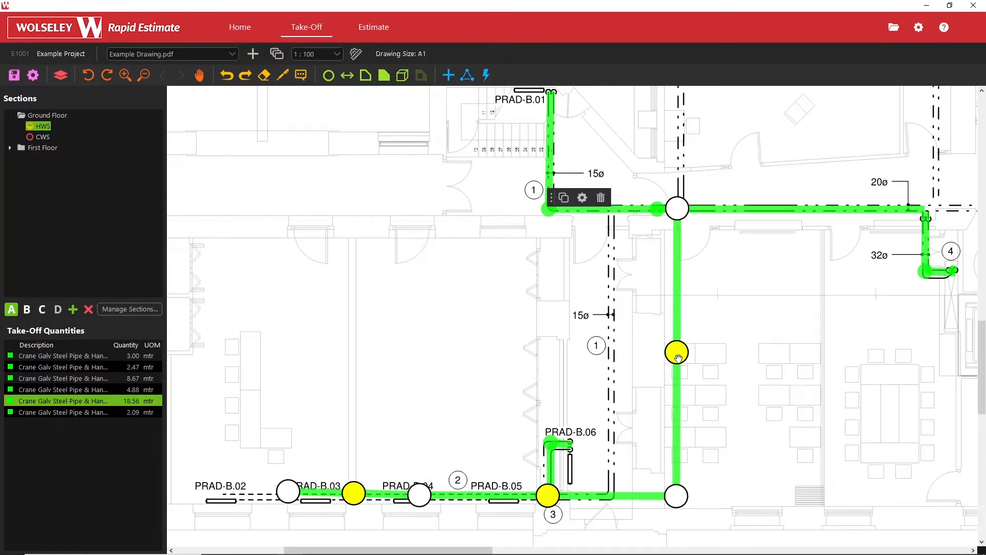
{"action": "left_click", "coordinate": [235, 83]}
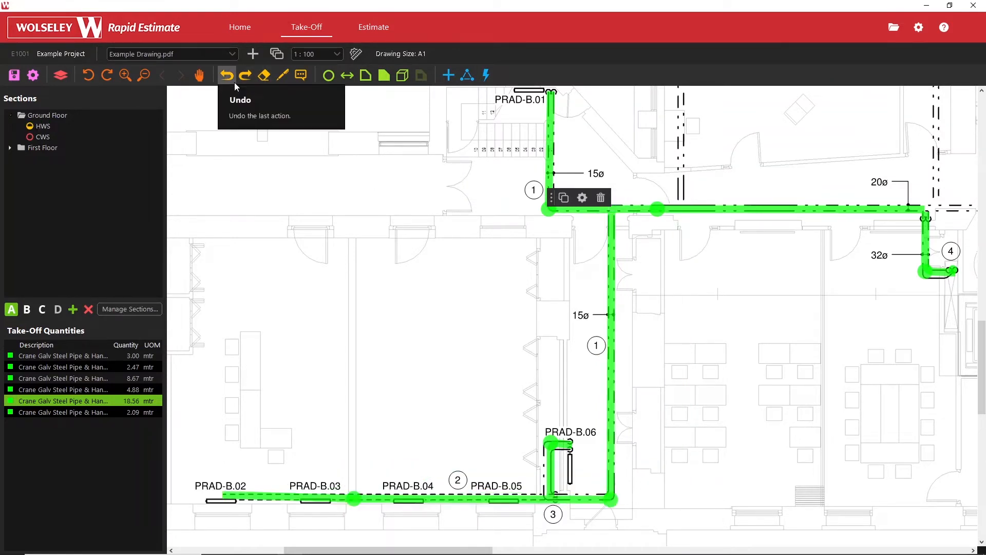
Add an anchor point halfway along the long branch leg of the 15mm run that ends at PRAD-B.02
{"action": "left_click", "coordinate": [608, 354]}
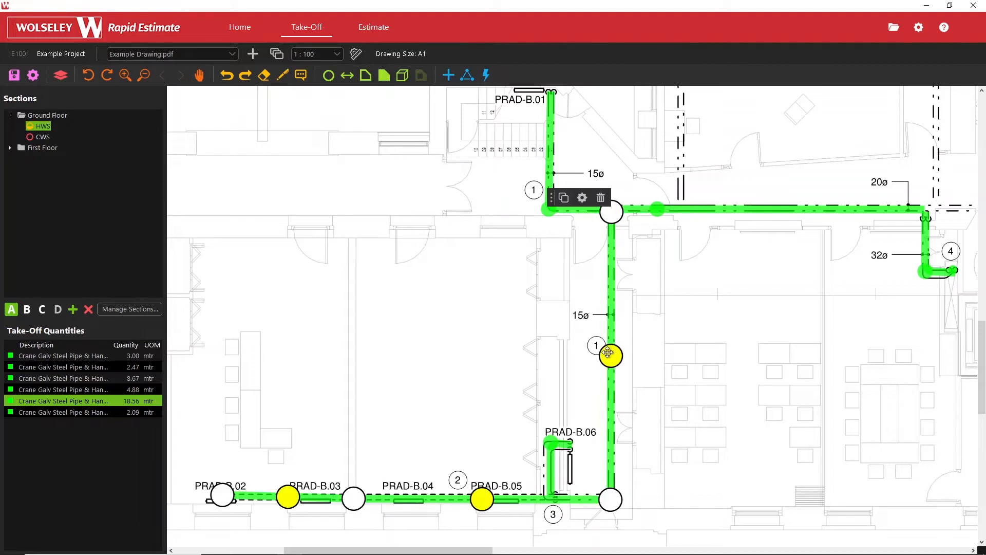
{"action": "left_click", "coordinate": [608, 353]}
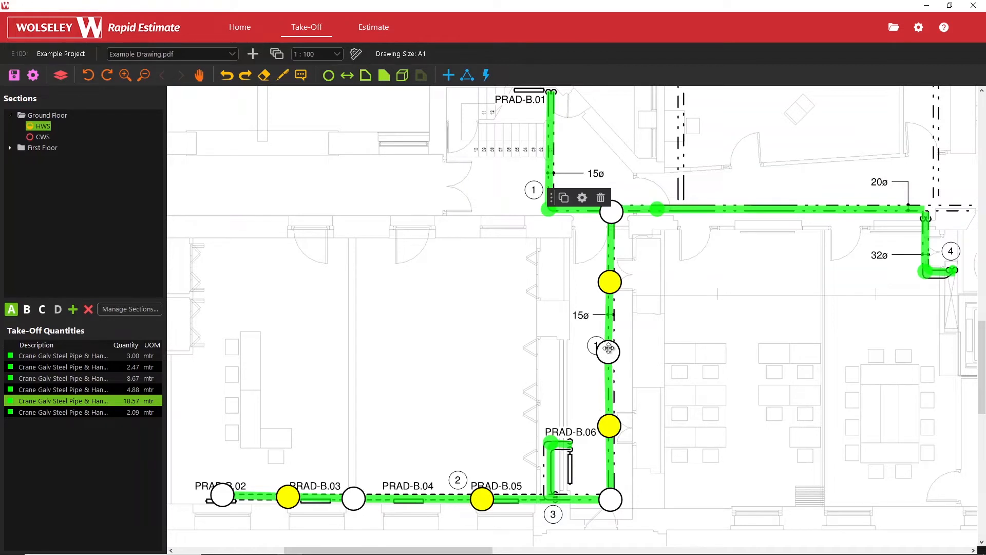
Try bending the 15mm run's long leg by moving its middle anchor and pulling out another above it, and undo both changes
{"action": "left_click", "coordinate": [643, 348]}
{"action": "left_click_drag", "start_coordinate": [611, 348], "coordinate": [687, 348]}
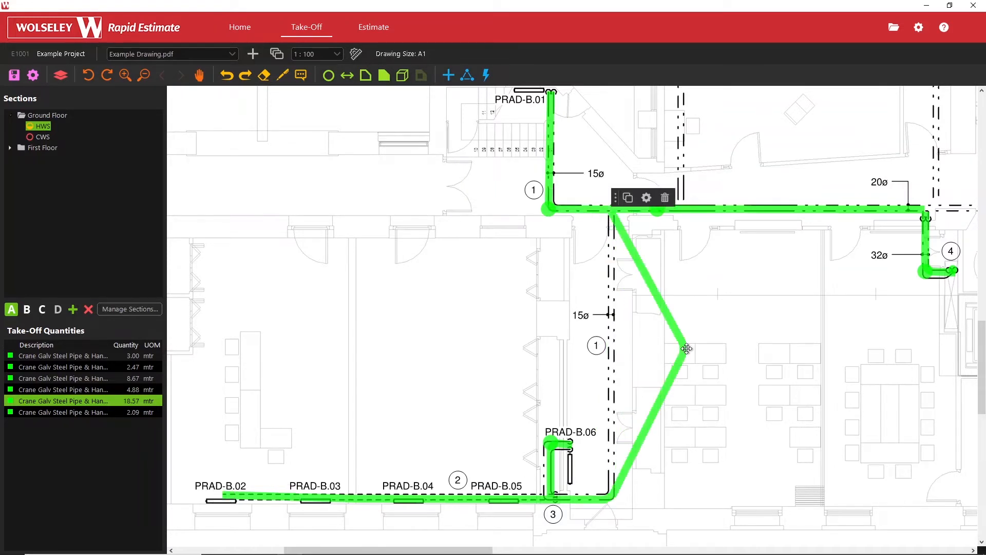
{"action": "left_click_drag", "start_coordinate": [653, 279], "coordinate": [679, 264]}
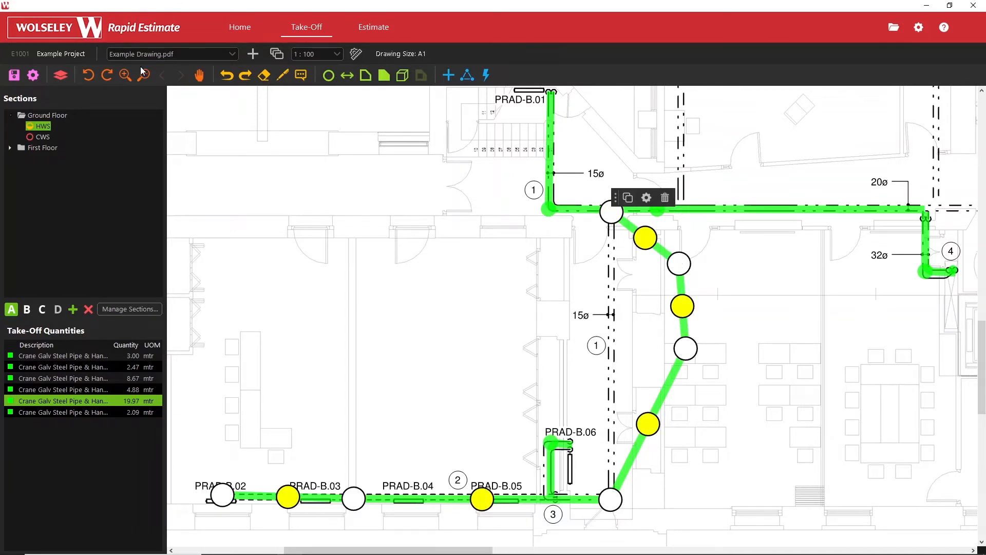
{"action": "left_click", "coordinate": [230, 77]}
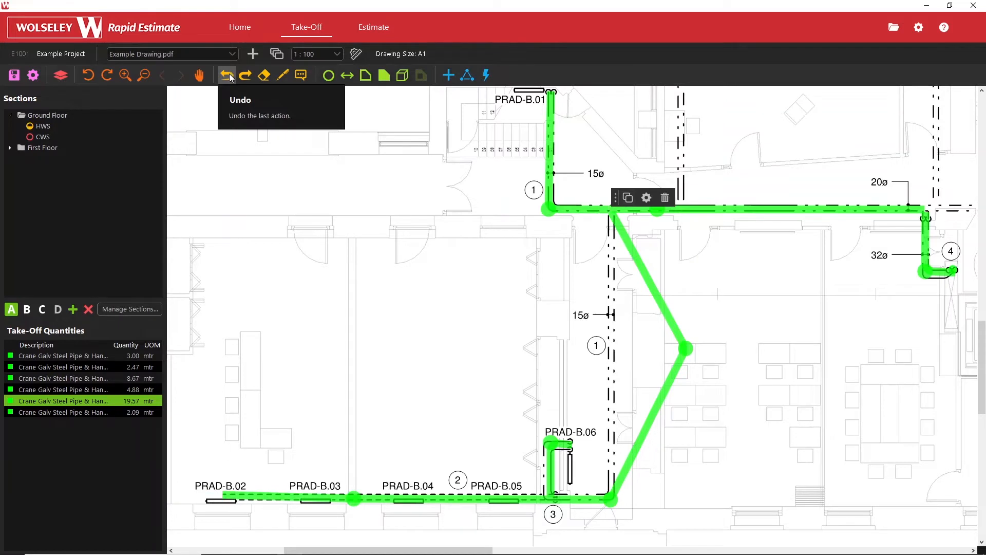
{"action": "left_click", "coordinate": [230, 78]}
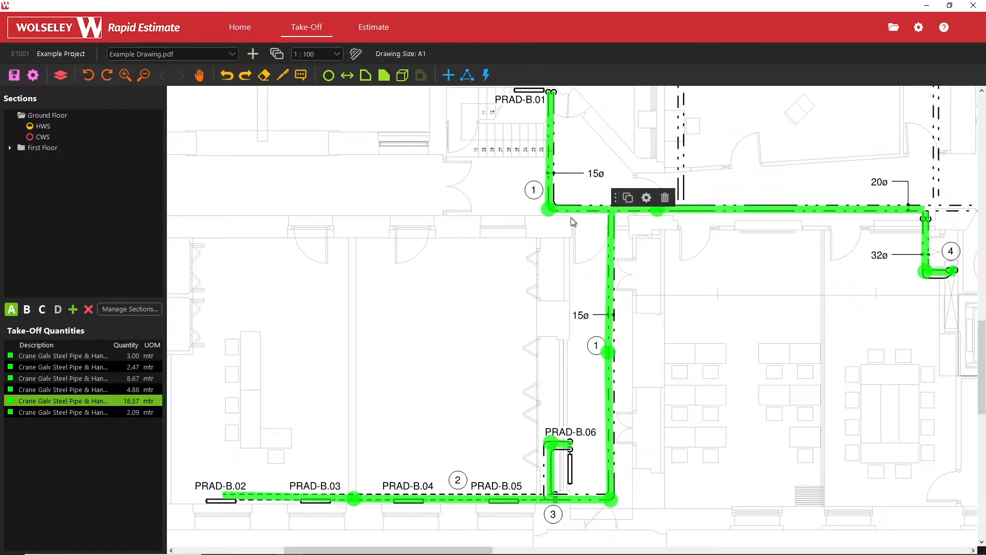
Set the PRAD-B.02 15mm run's anchor point size to 4 and opacity to 40%, keeping its colour Lime, and deselect it
{"action": "left_click", "coordinate": [607, 267]}
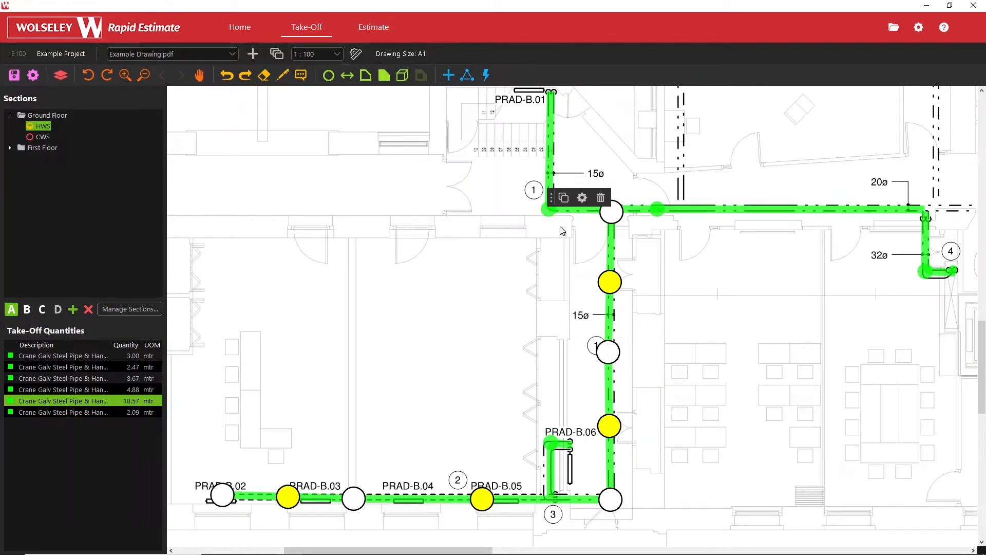
{"action": "left_click", "coordinate": [582, 199]}
{"action": "left_click", "coordinate": [522, 264]}
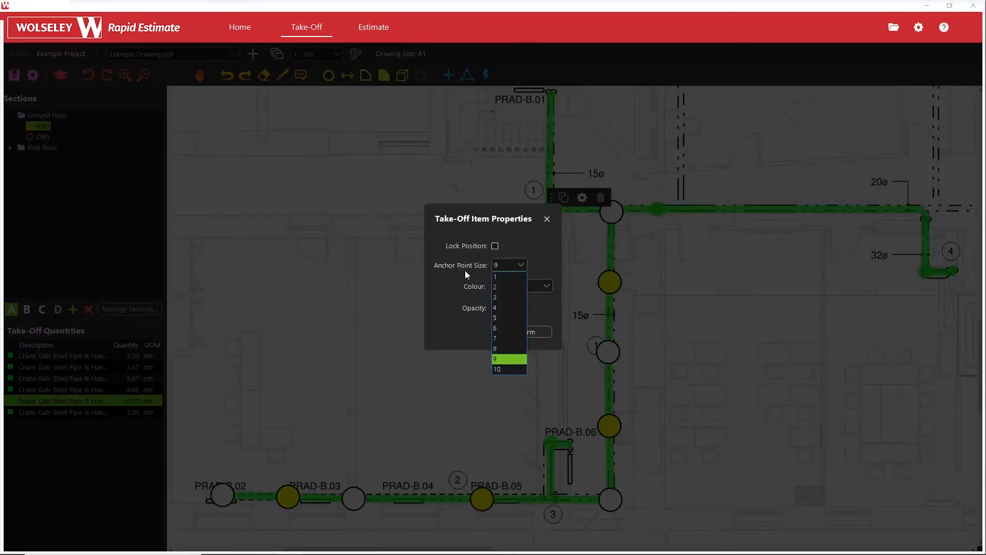
{"action": "left_click", "coordinate": [498, 308]}
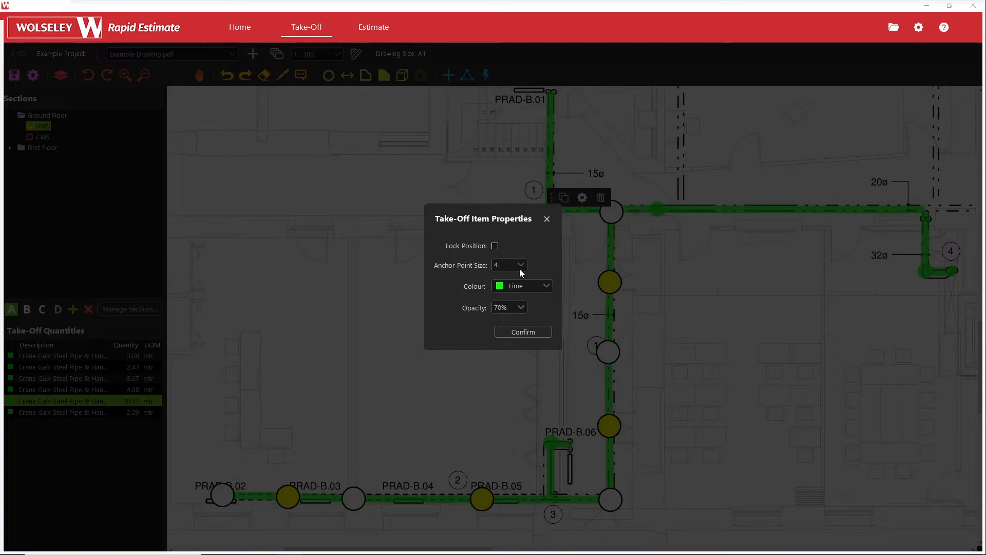
{"action": "left_click", "coordinate": [539, 287]}
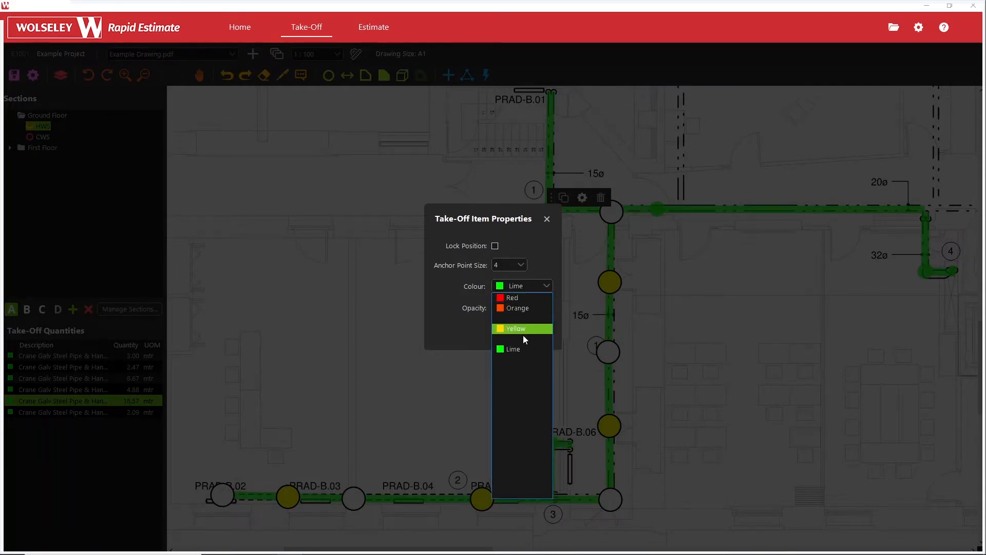
{"action": "left_click", "coordinate": [526, 286]}
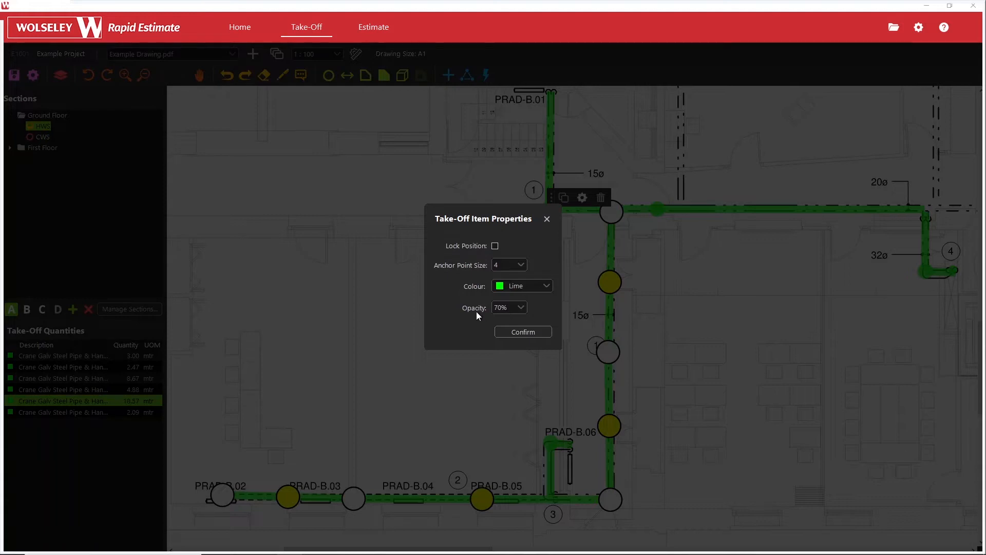
{"action": "left_click", "coordinate": [520, 308]}
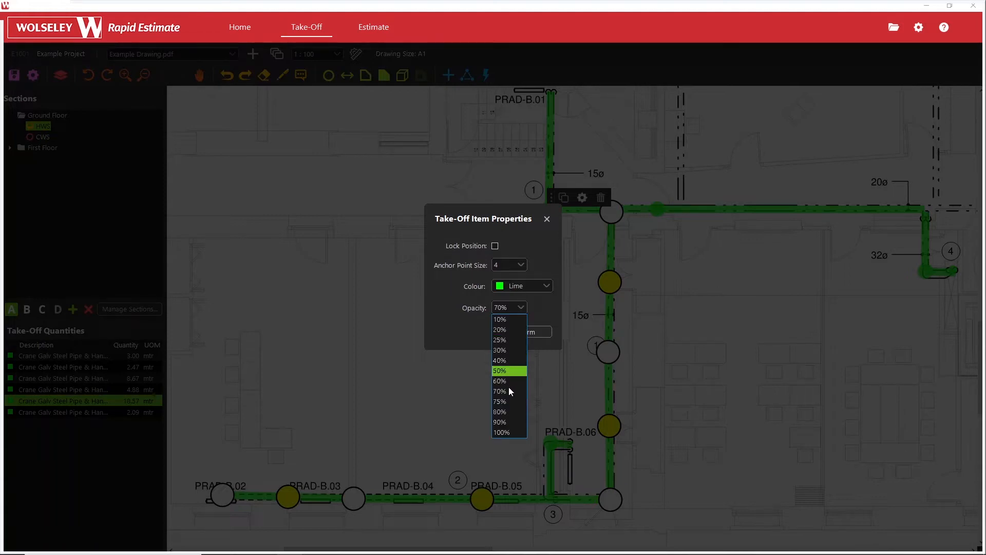
{"action": "left_click", "coordinate": [507, 361]}
{"action": "left_click", "coordinate": [521, 331]}
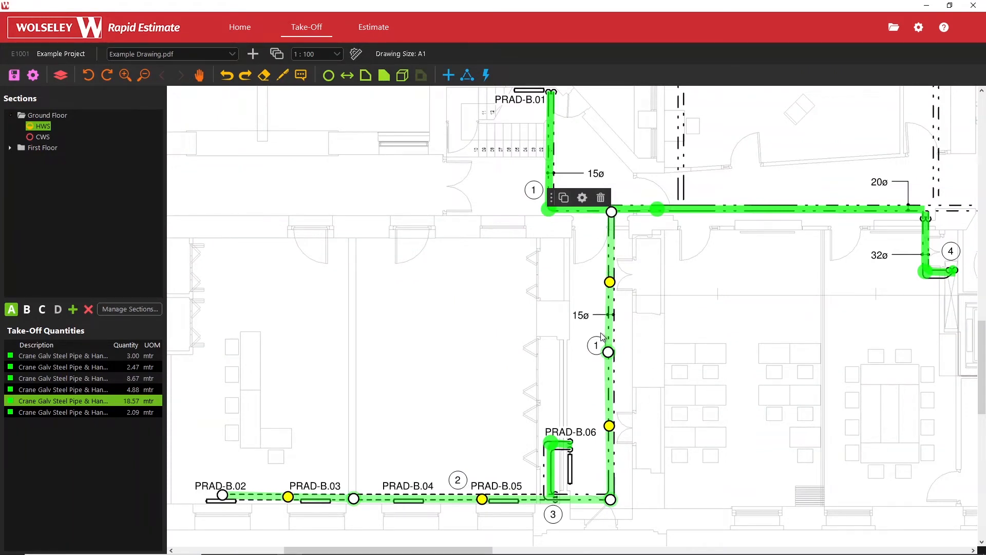
{"action": "left_click", "coordinate": [549, 338]}
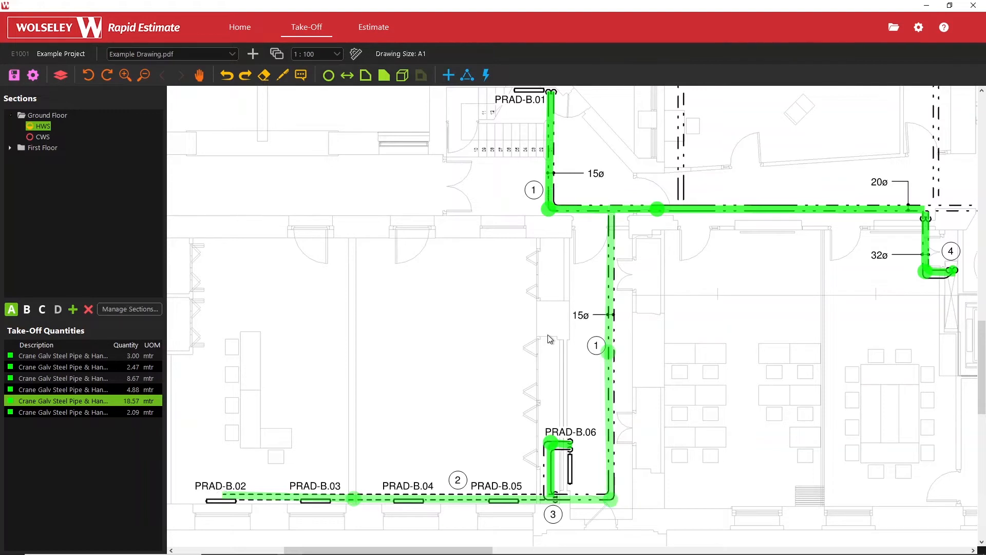
{"action": "left_click", "coordinate": [610, 296]}
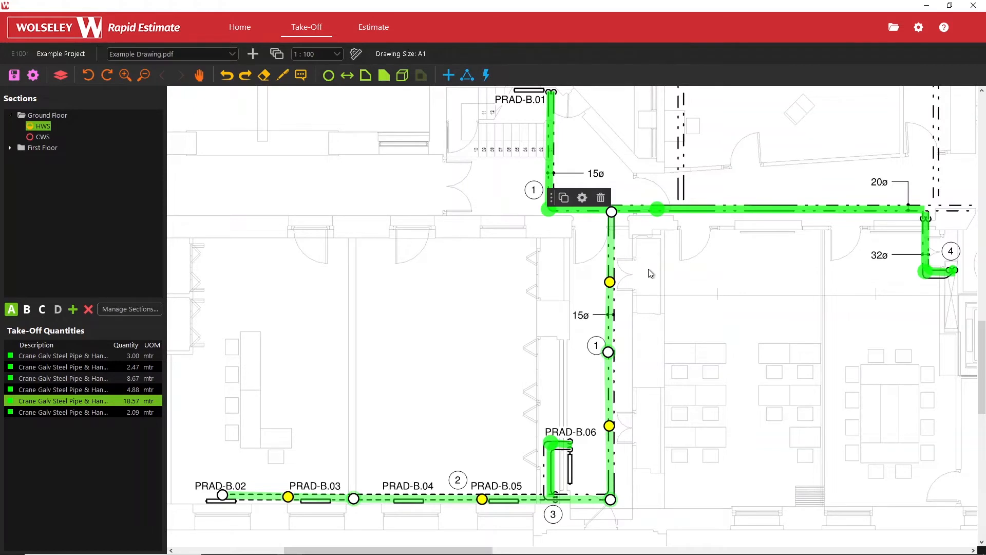
{"action": "left_click", "coordinate": [656, 278]}
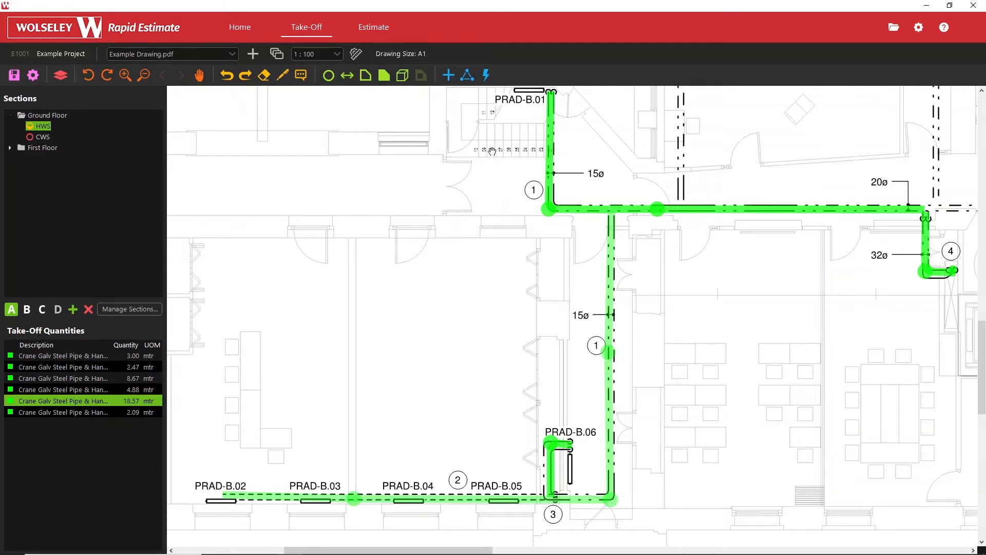
Filter the item database for a new take-off item to manufacturer Crane and heading Crane Black Malleable
{"action": "left_click", "coordinate": [448, 75]}
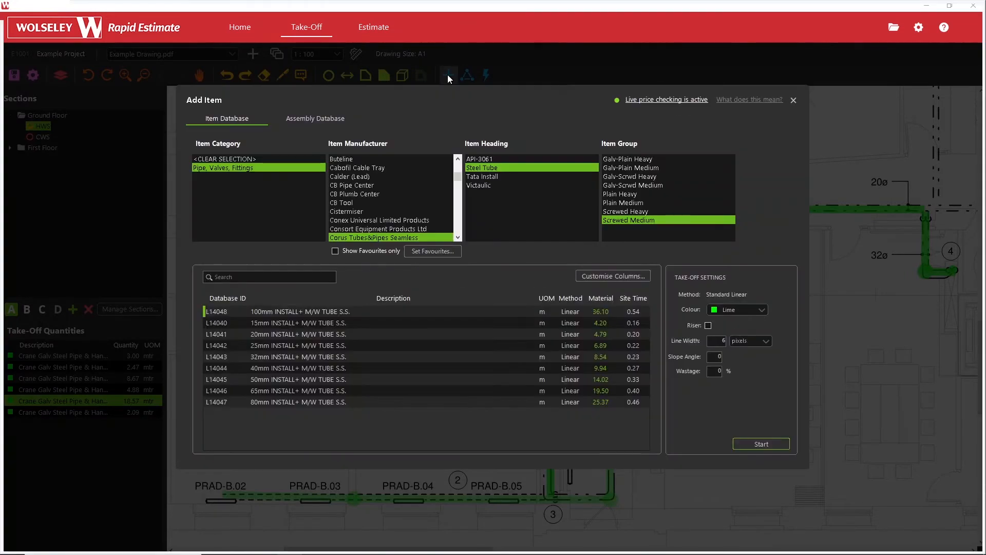
{"action": "left_click", "coordinate": [458, 238]}
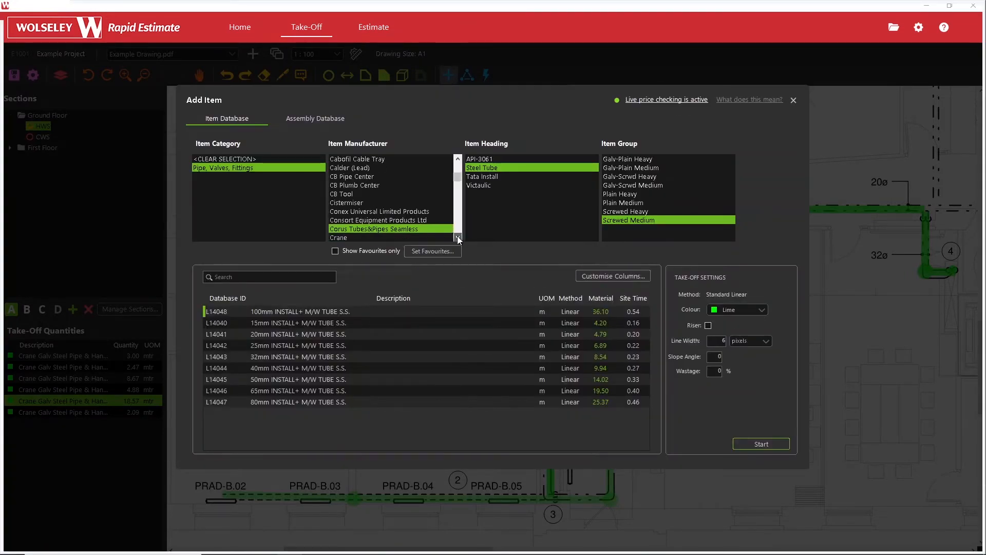
{"action": "left_click", "coordinate": [457, 237]}
{"action": "left_click", "coordinate": [343, 228]}
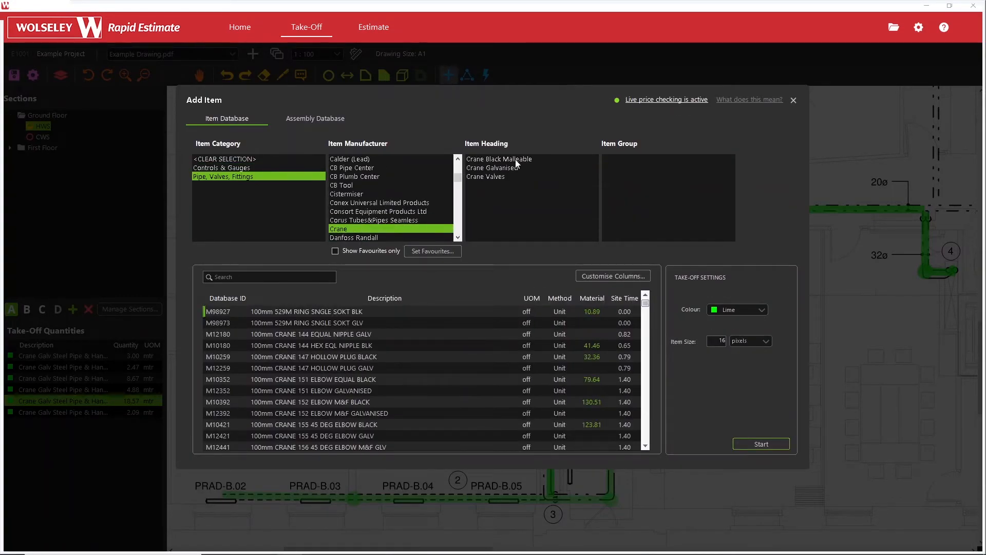
{"action": "left_click", "coordinate": [500, 159]}
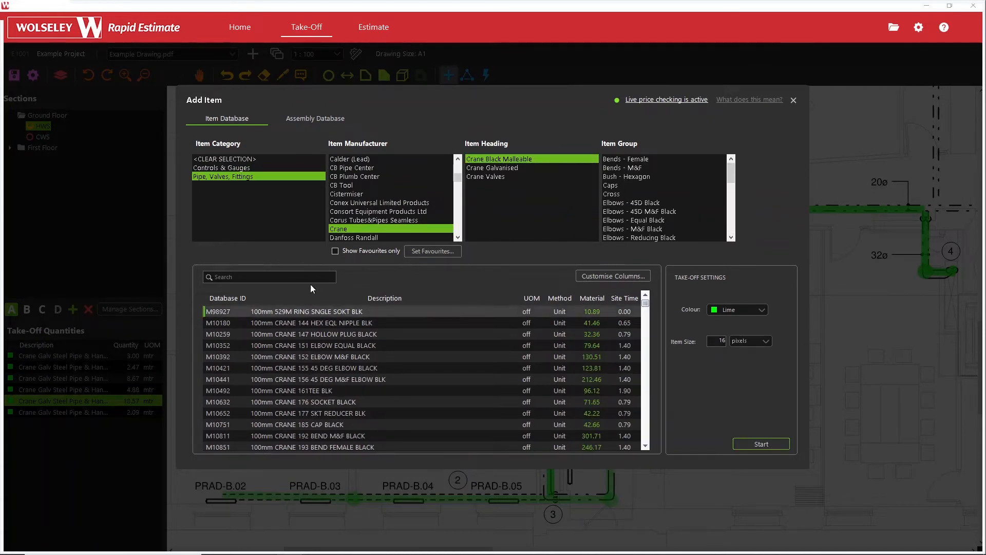
Search the filtered items for "tee" and place one 15mm CRANE 161TEE BLK at the PRAD-B.06 branch junction by marker 3
{"action": "left_click", "coordinate": [295, 278]}
{"action": "type", "text": "tee"}
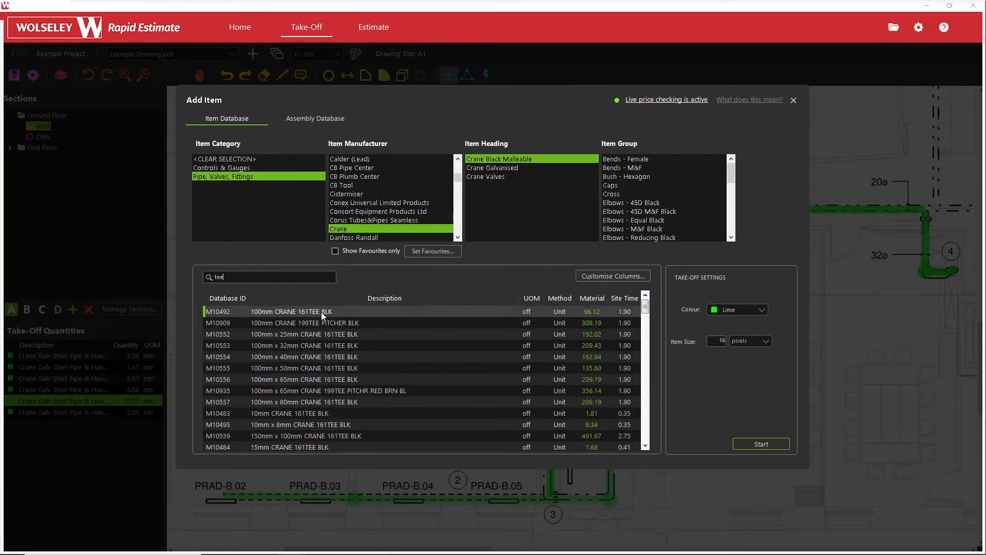
{"action": "scroll", "coordinate": [339, 344], "scroll_direction": "down", "scroll_amount": 1}
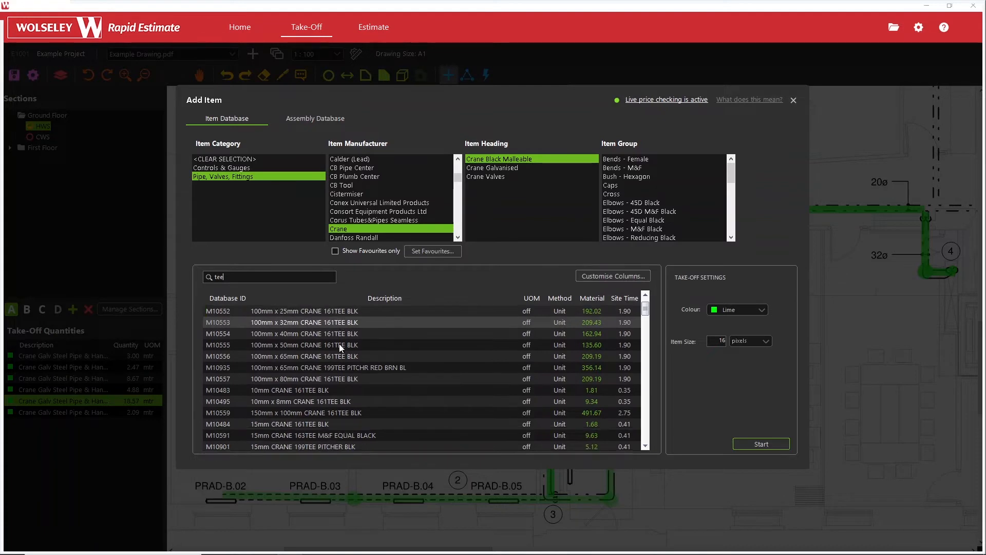
{"action": "left_click", "coordinate": [334, 422]}
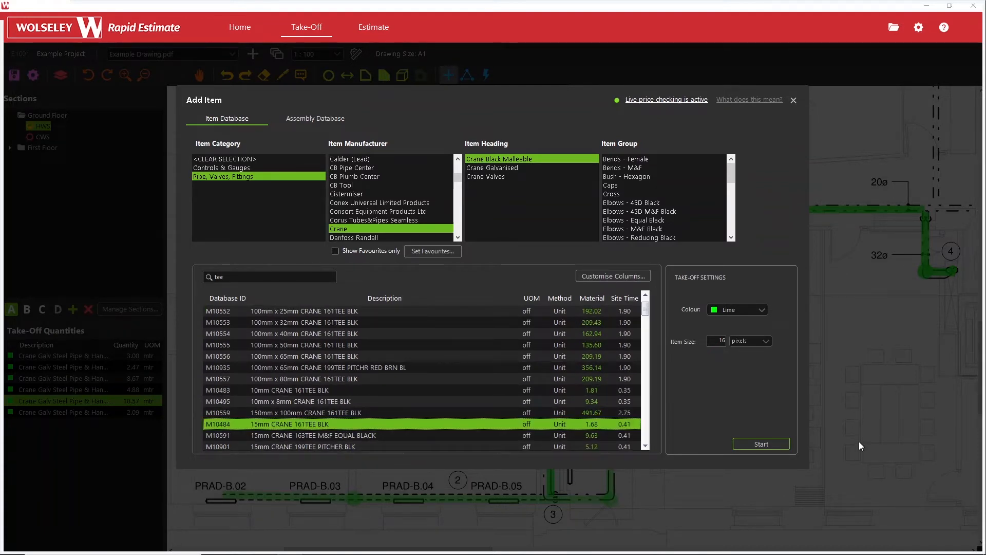
{"action": "left_click", "coordinate": [754, 444]}
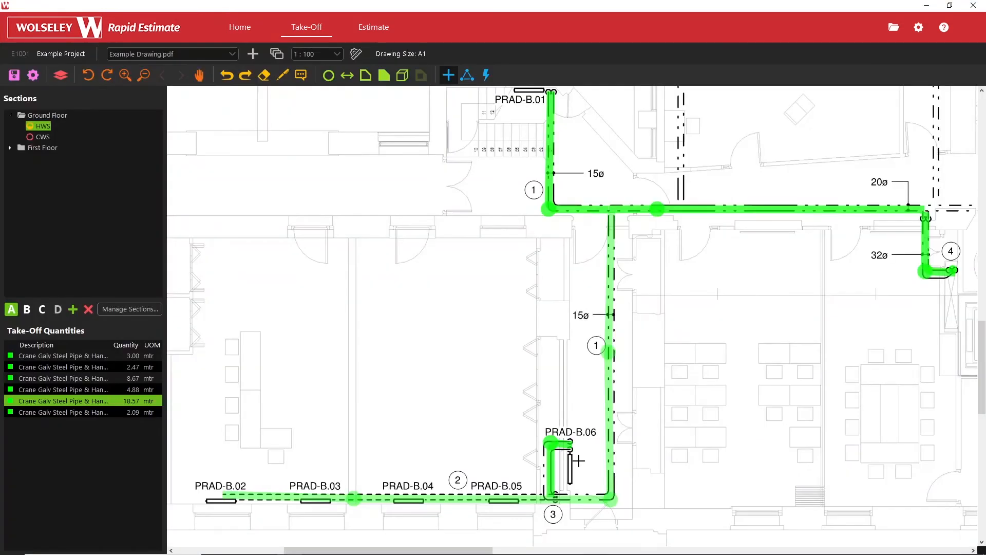
{"action": "left_click", "coordinate": [556, 492]}
{"action": "left_click", "coordinate": [612, 204]}
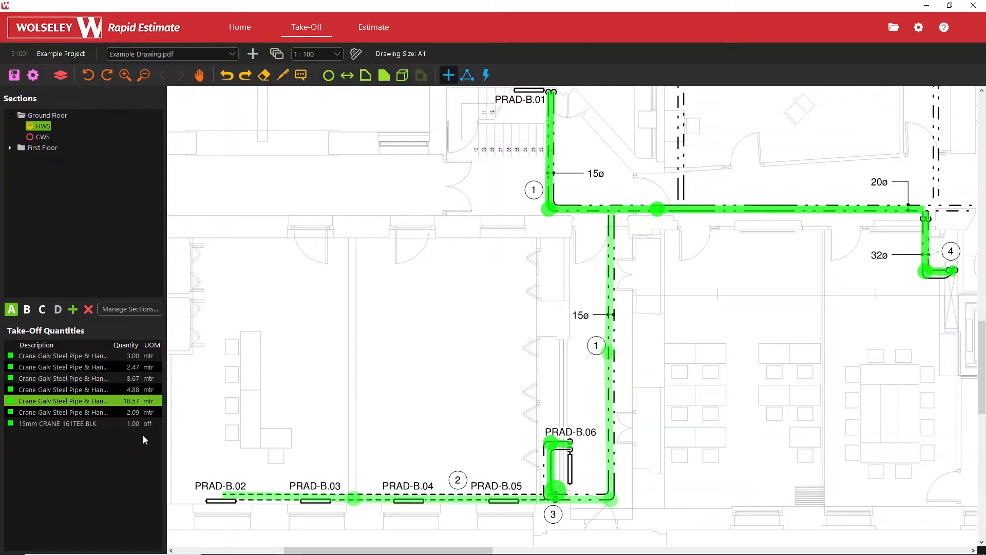
{"action": "left_click", "coordinate": [103, 425]}
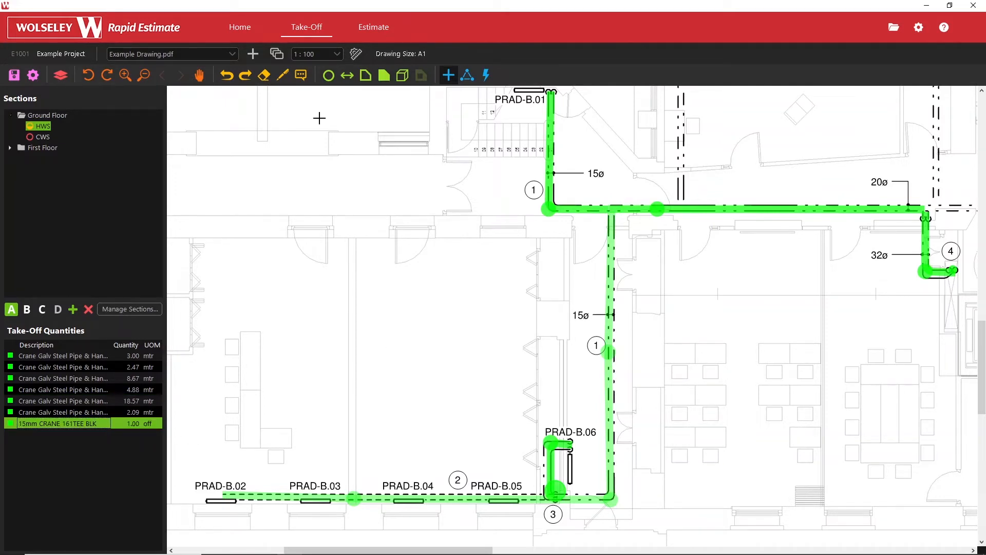
Open the item database for another take-off item and search it for "tee 20mm"
{"action": "left_click", "coordinate": [449, 76]}
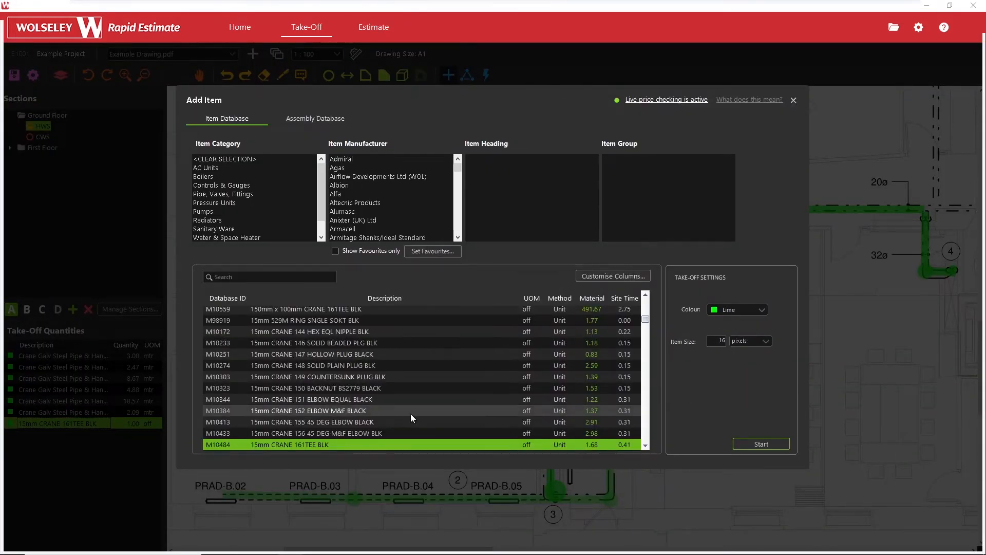
{"action": "left_click", "coordinate": [403, 402]}
{"action": "scroll", "coordinate": [403, 405], "scroll_direction": "down", "scroll_amount": 4}
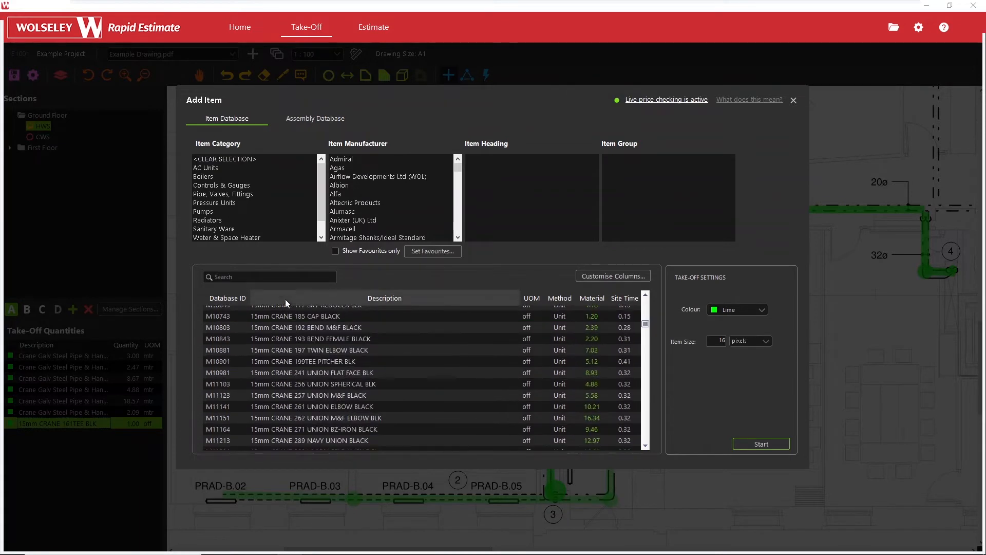
{"action": "left_click", "coordinate": [273, 277]}
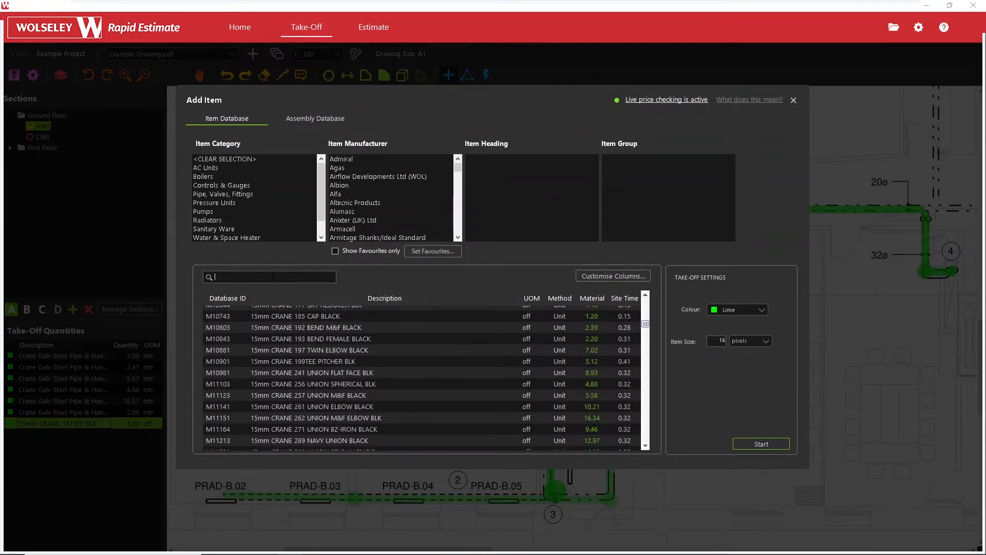
{"action": "type", "text": "tee 30mm"}
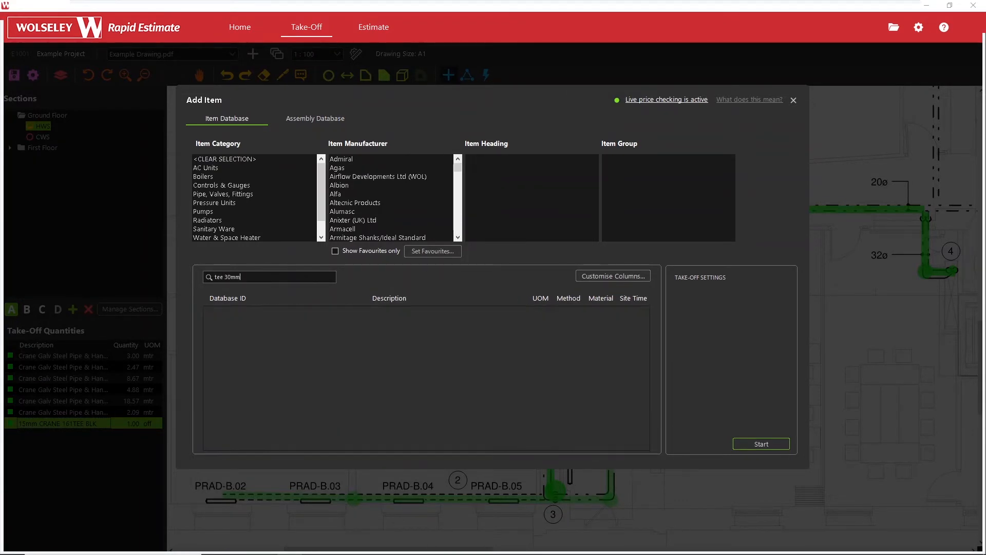
{"action": "key", "text": "BackSpace"}
{"action": "key", "text": "BackSpace"}
{"action": "key", "text": "BackSpace"}
{"action": "key", "text": "BackSpace"}
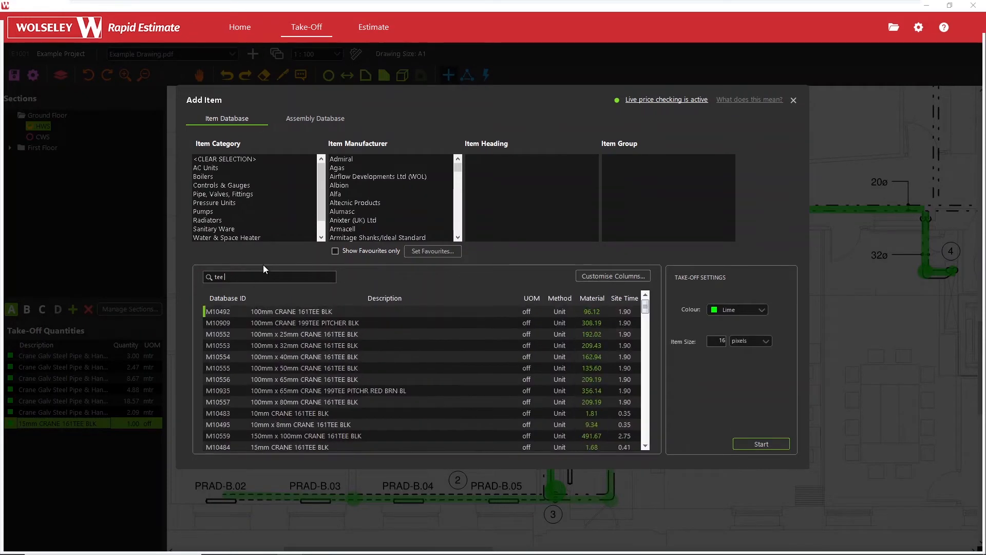
{"action": "type", "text": "20mm"}
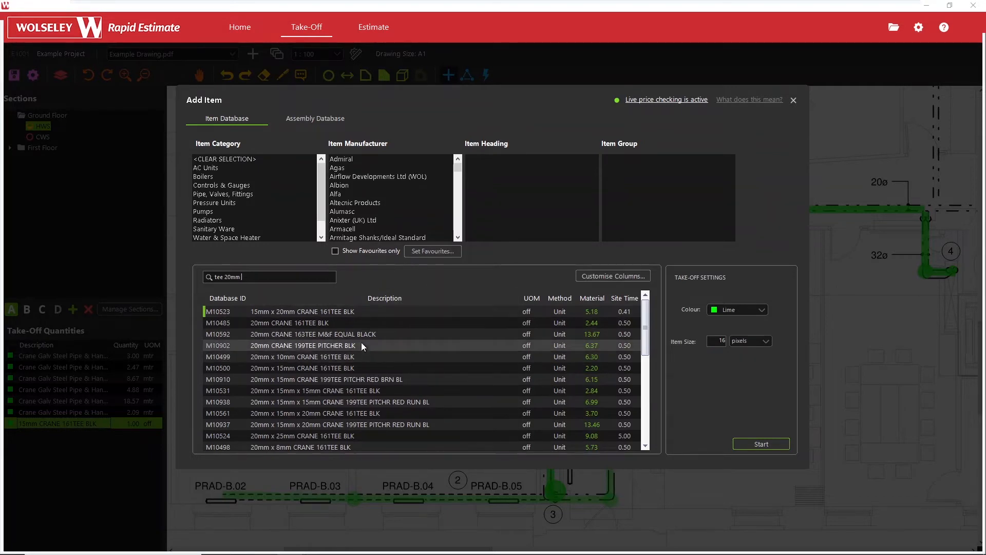
Place one 20mm CRANE 161TEE BLK in Lime, item size 10 pixels, where the vertical 15mm run branches off the main pipe
{"action": "left_click", "coordinate": [351, 323]}
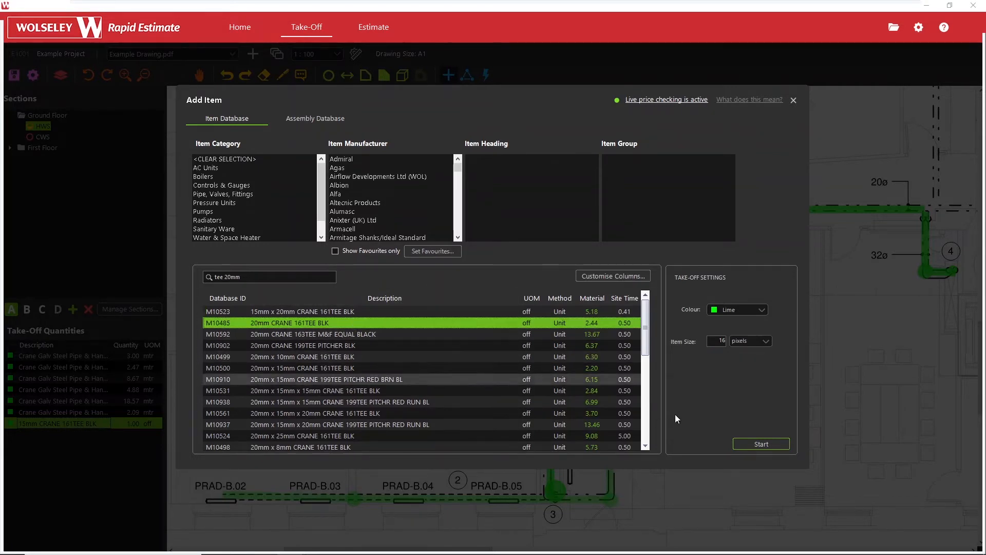
{"action": "left_click", "coordinate": [767, 340]}
{"action": "left_click", "coordinate": [753, 344]}
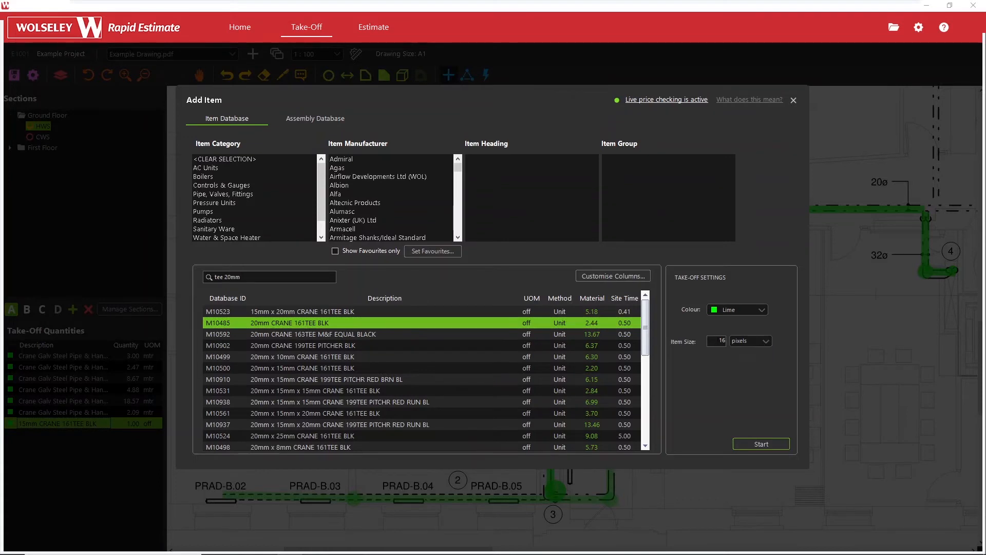
{"action": "left_click", "coordinate": [758, 444]}
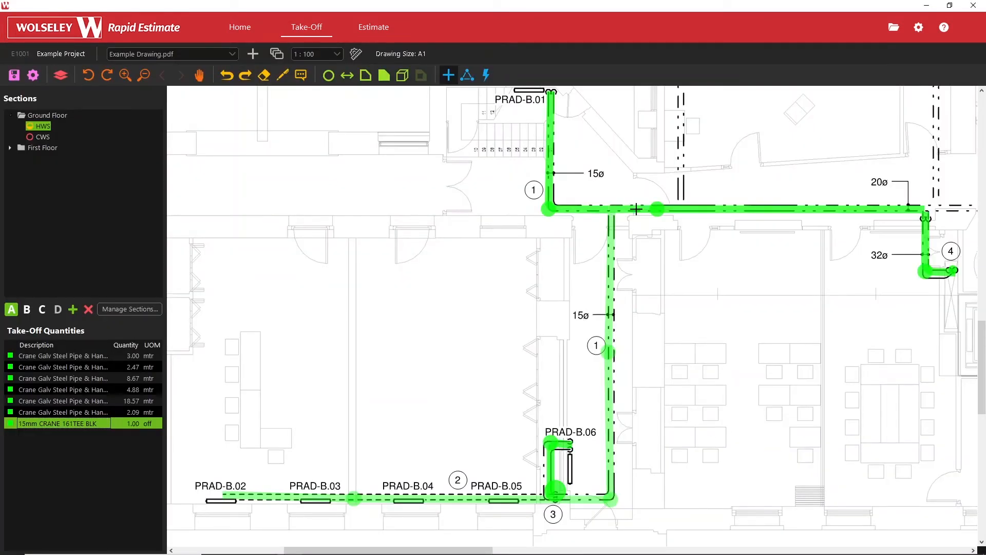
{"action": "left_click", "coordinate": [617, 204]}
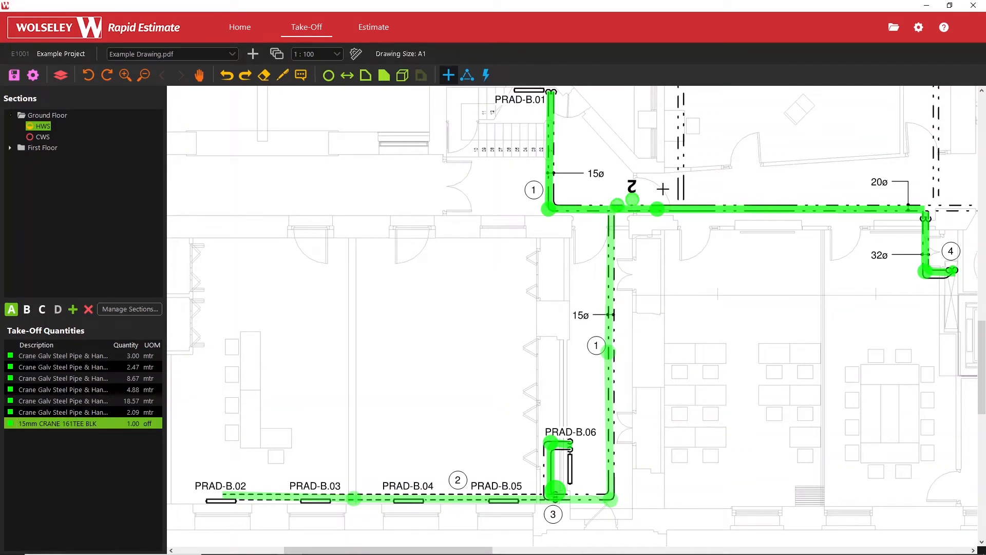
{"action": "right_click", "coordinate": [626, 193]}
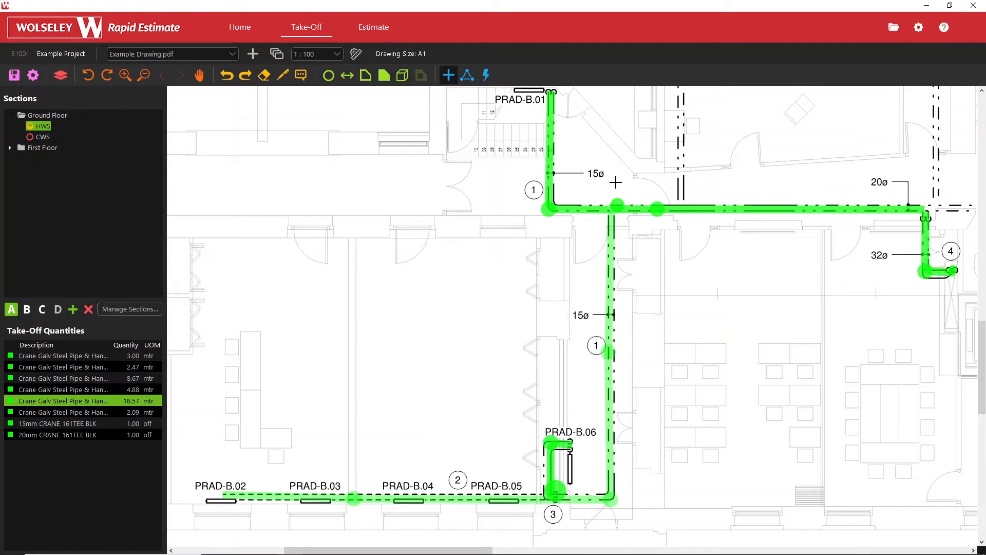
{"action": "left_click_drag", "start_coordinate": [617, 161], "coordinate": [571, 200]}
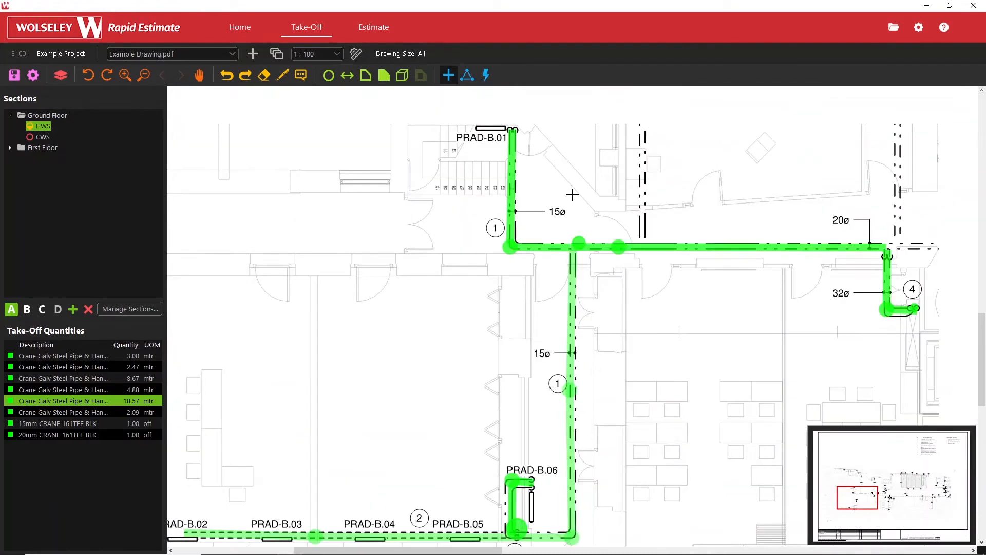
{"action": "key", "text": "Escape"}
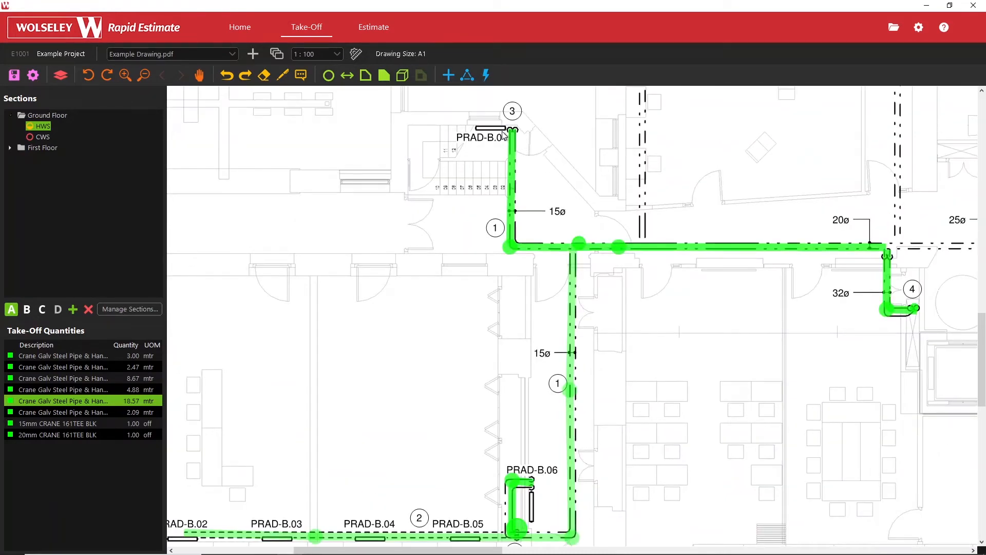
Filter the item database for a new take-off item to category Radiators, manufacturer Myson Radiators and heading Myson Premier Radiators
{"action": "left_click", "coordinate": [447, 75]}
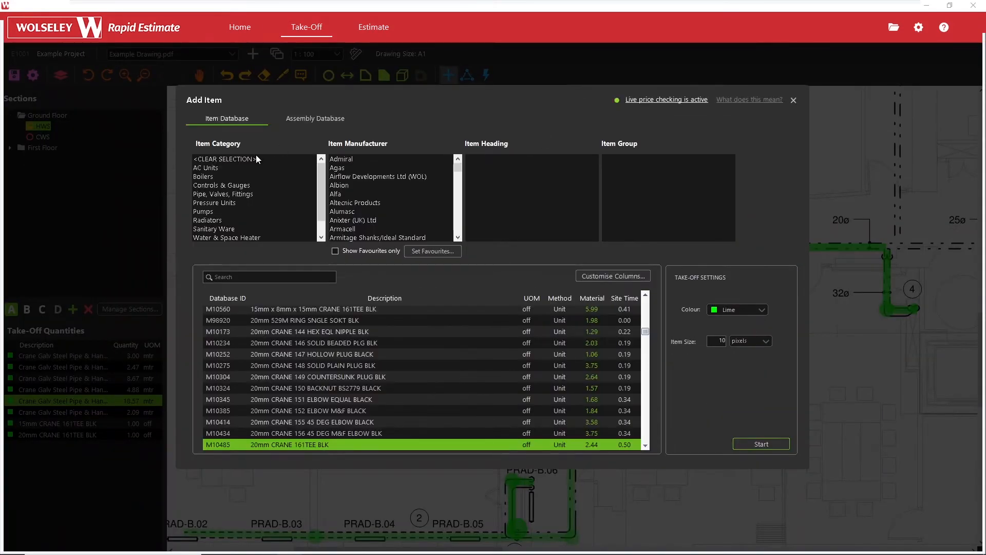
{"action": "left_click", "coordinate": [221, 220]}
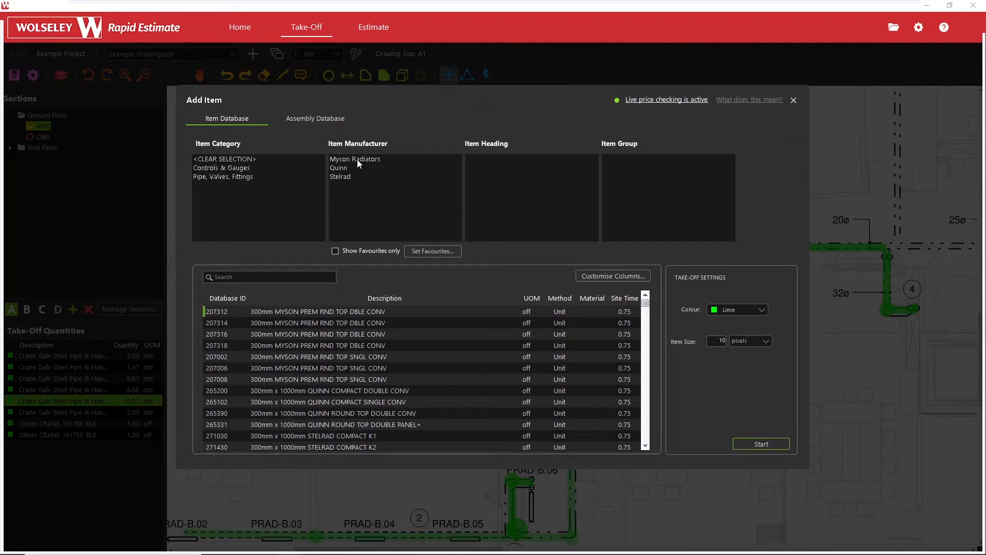
{"action": "left_click", "coordinate": [346, 175]}
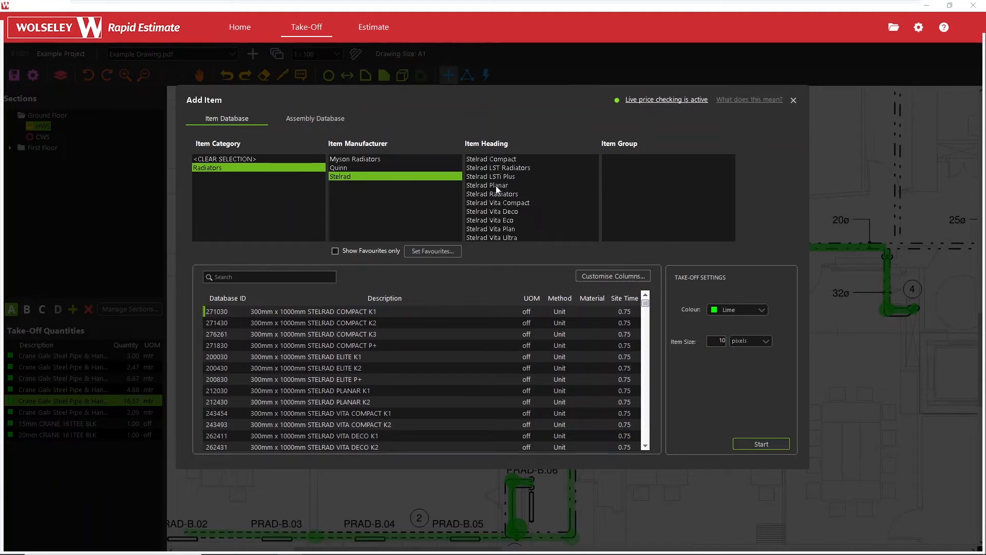
{"action": "left_click", "coordinate": [365, 159]}
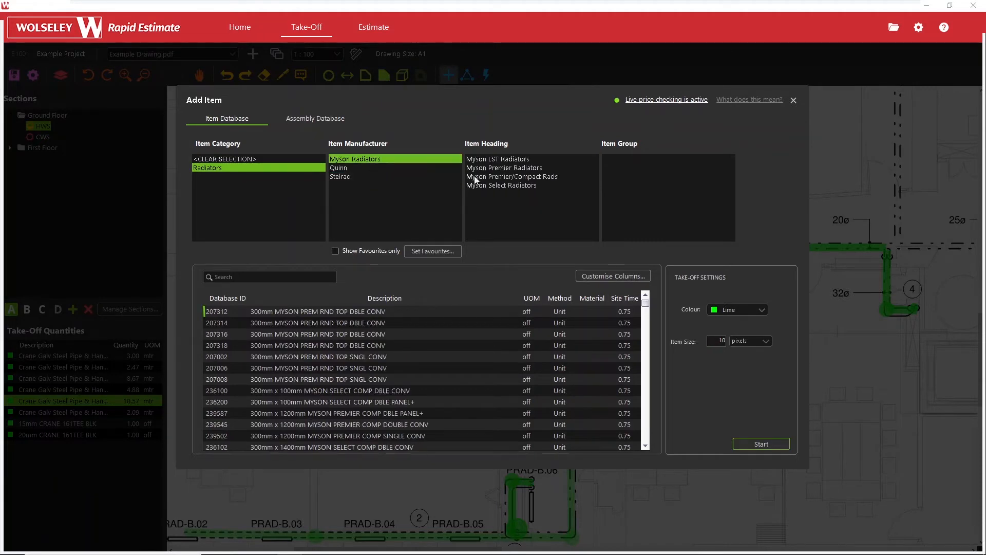
{"action": "left_click", "coordinate": [525, 169]}
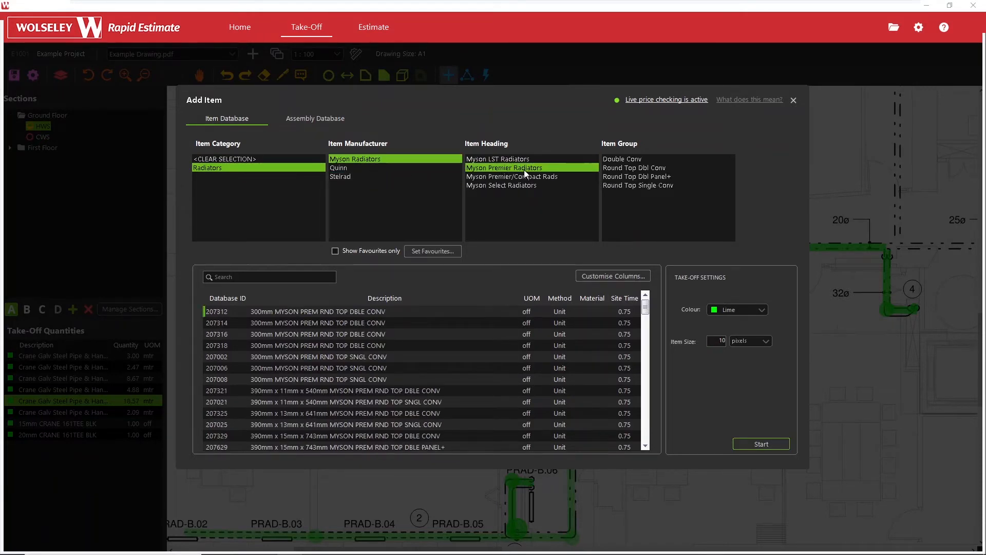
Place one 300mm MYSON PREM RND TOP DBLE CONV (207312) at each radiator from PRAD-B.01 to PRAD-B.06 and finish the count
{"action": "left_click", "coordinate": [299, 277]}
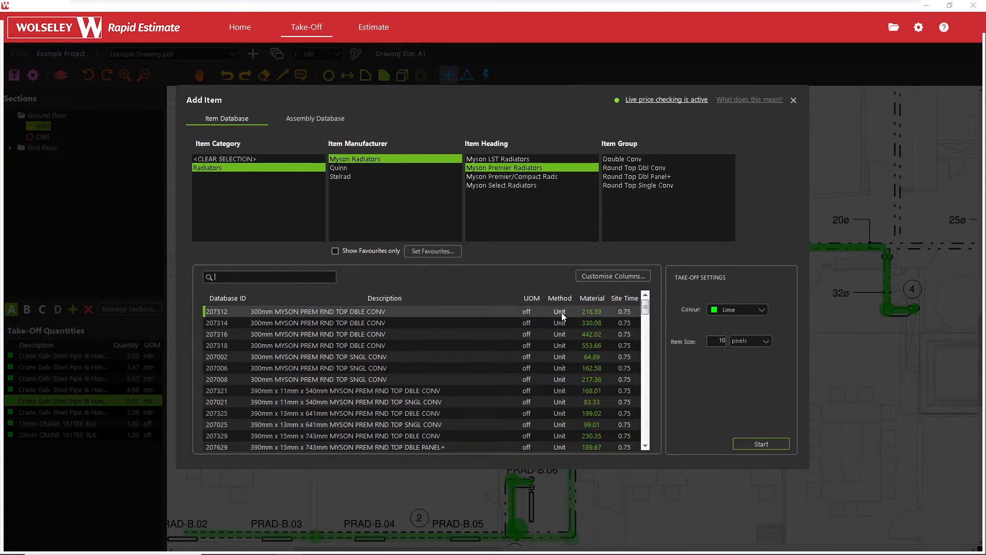
{"action": "left_click", "coordinate": [504, 310]}
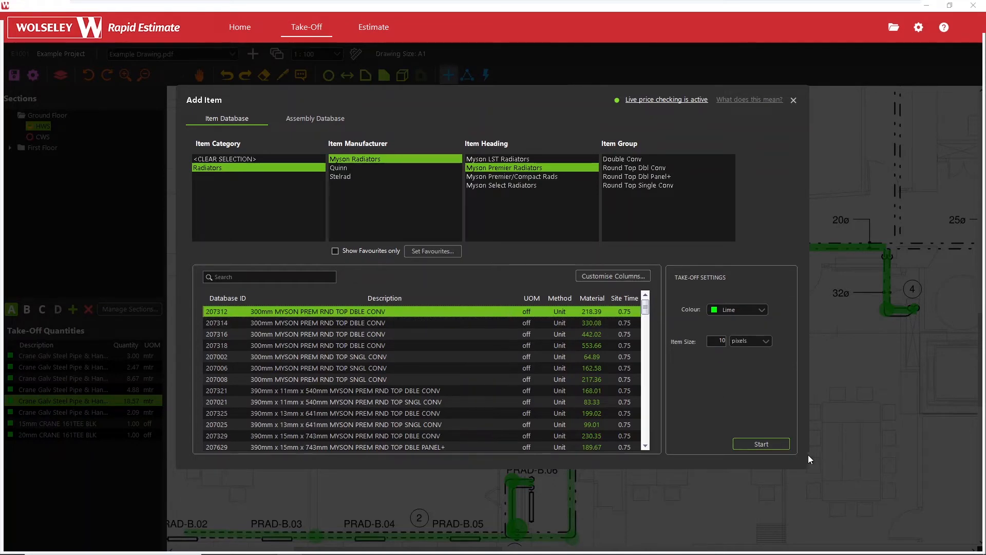
{"action": "left_click", "coordinate": [772, 443]}
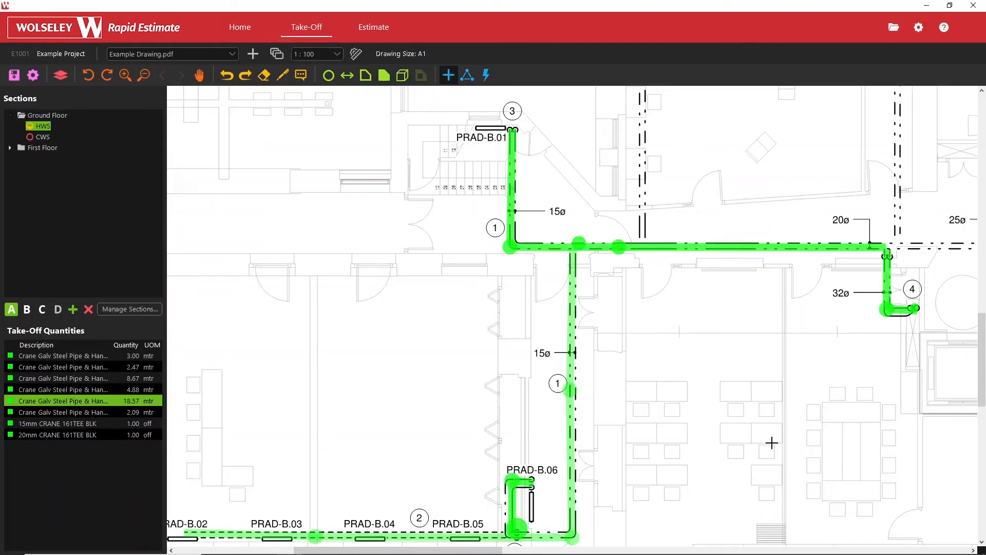
{"action": "left_click", "coordinate": [494, 118]}
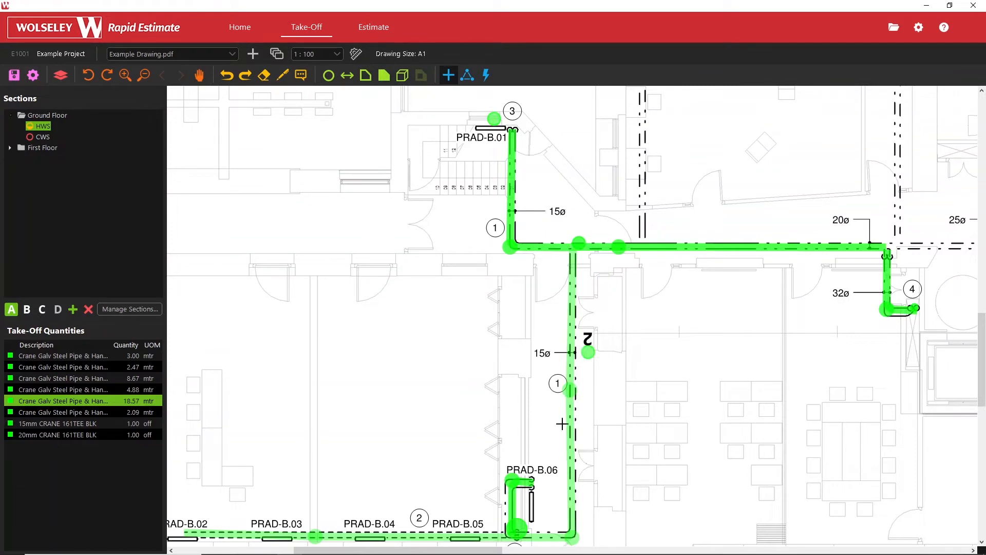
{"action": "left_click", "coordinate": [541, 510]}
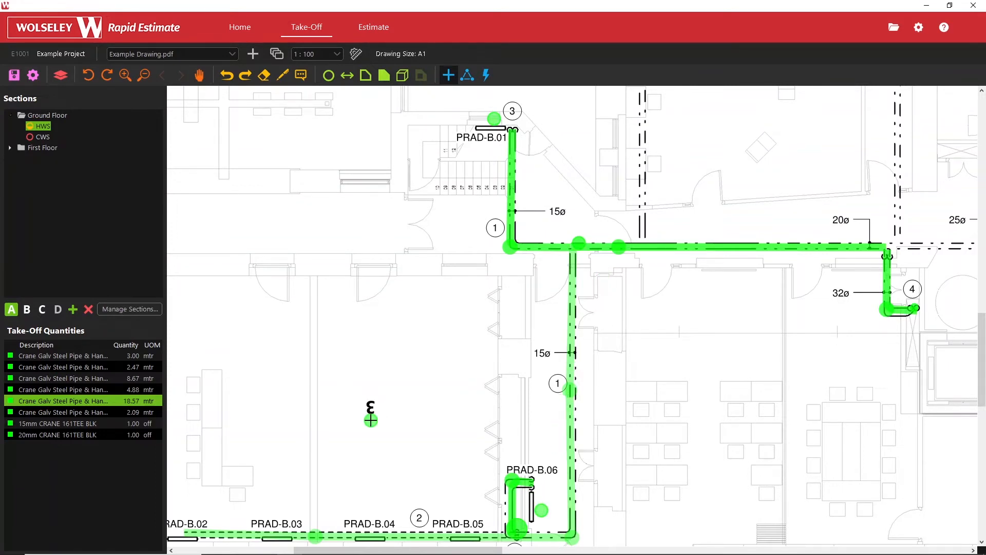
{"action": "mouse_move", "coordinate": [370, 421]}
{"action": "left_mouse_down"}
{"action": "mouse_move", "coordinate": [435, 344]}
{"action": "mouse_move", "coordinate": [466, 325]}
{"action": "left_mouse_up"}
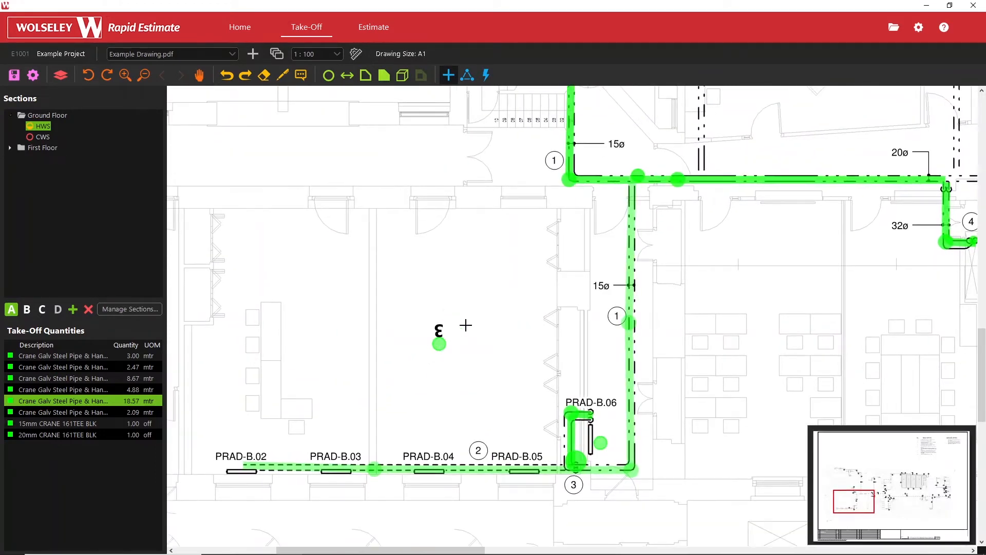
{"action": "left_click", "coordinate": [550, 461]}
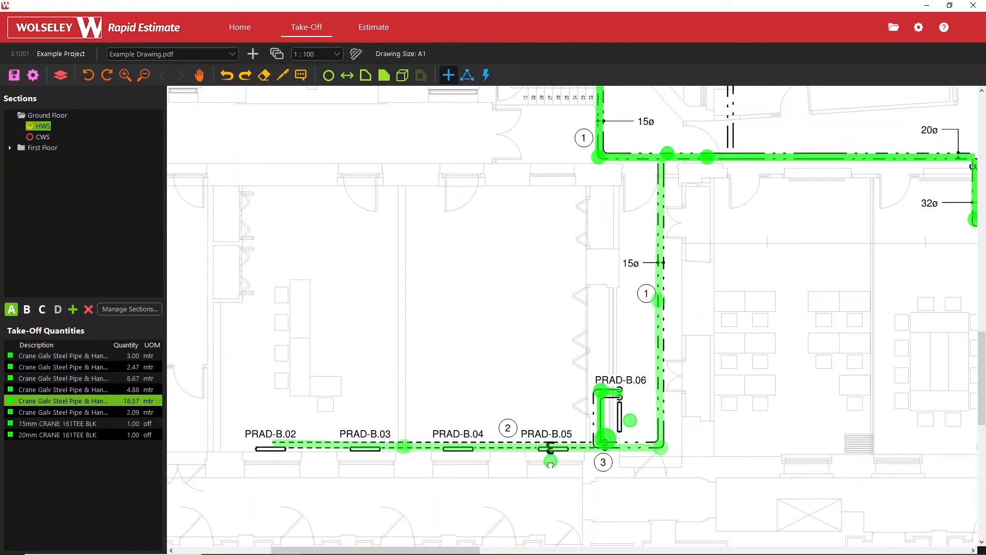
{"action": "left_click", "coordinate": [459, 464]}
{"action": "left_click", "coordinate": [366, 464]}
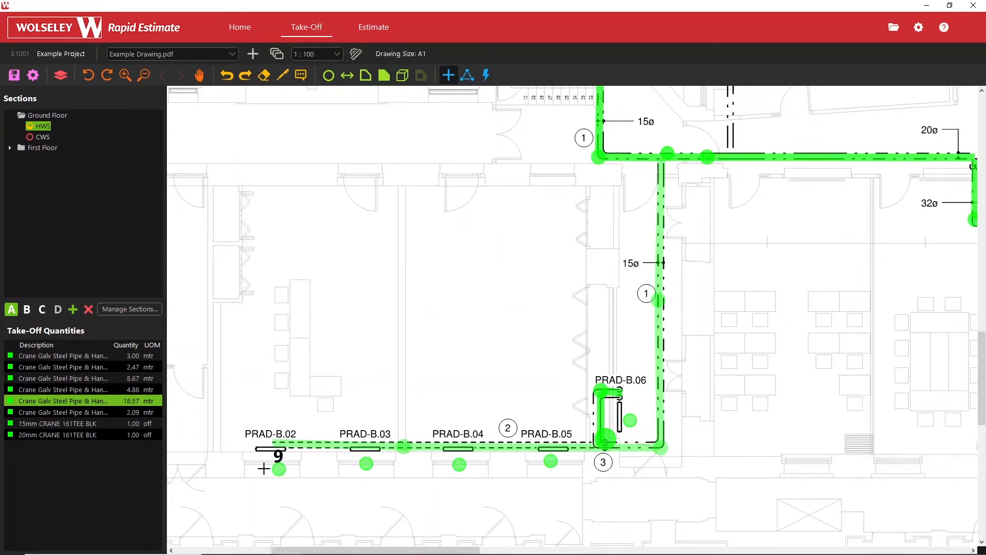
{"action": "left_click", "coordinate": [268, 467]}
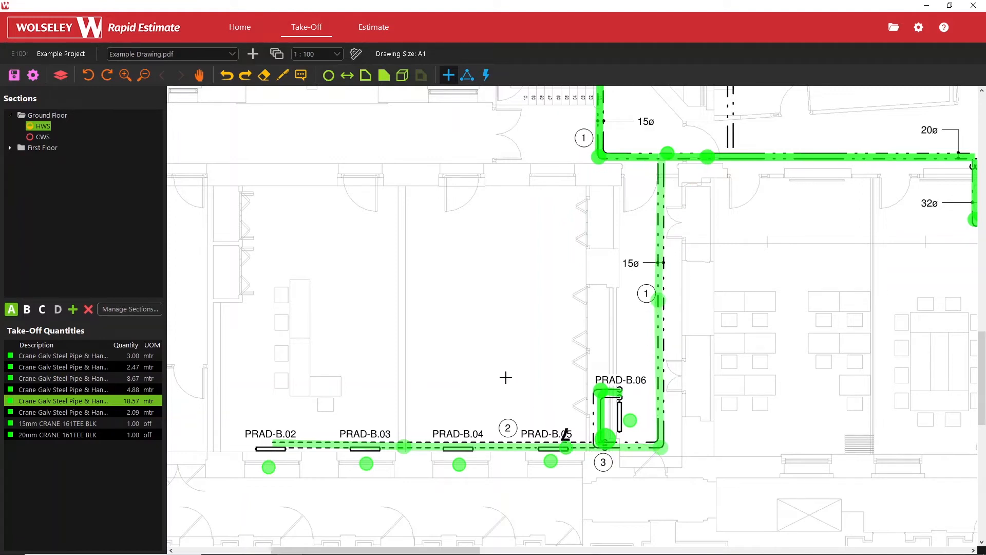
{"action": "right_click", "coordinate": [498, 365]}
{"action": "right_click", "coordinate": [499, 367]}
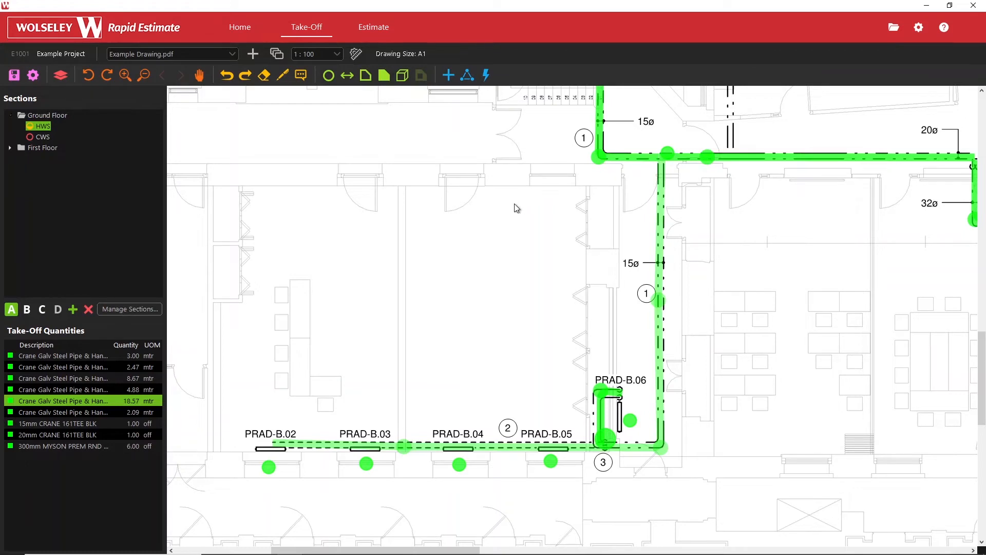
{"action": "left_click", "coordinate": [463, 76]}
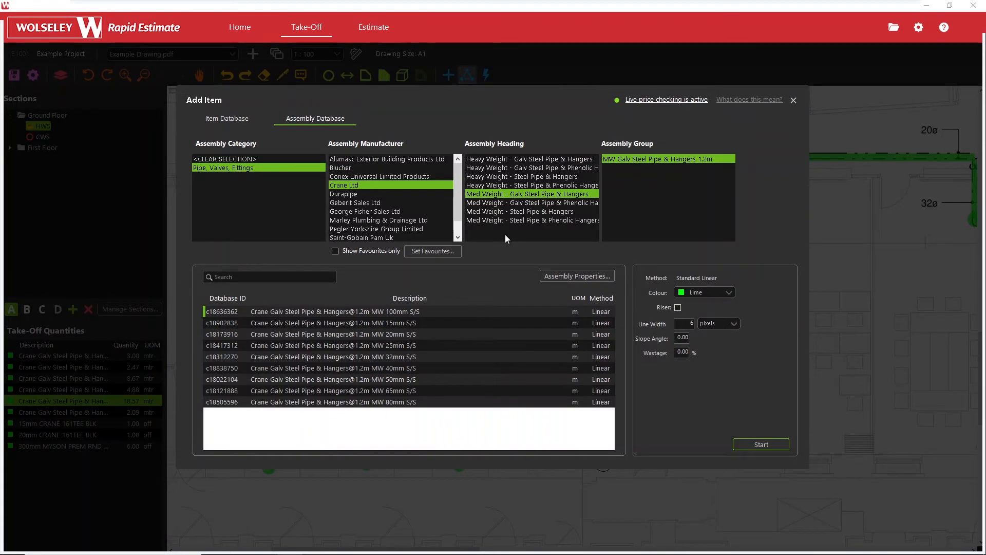
{"action": "left_click", "coordinate": [794, 100]}
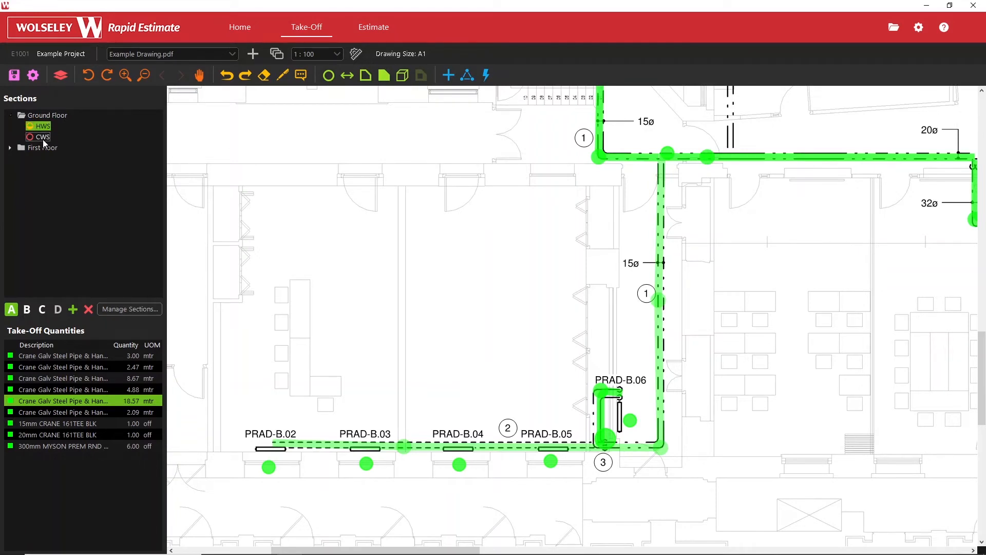
In Manage Sections, cut the 8.67 m 20mm, 4.88 m 15mm and 2.09 m 15mm Crane pipe lines from the Ground Floor HWS section
{"action": "left_click", "coordinate": [43, 140]}
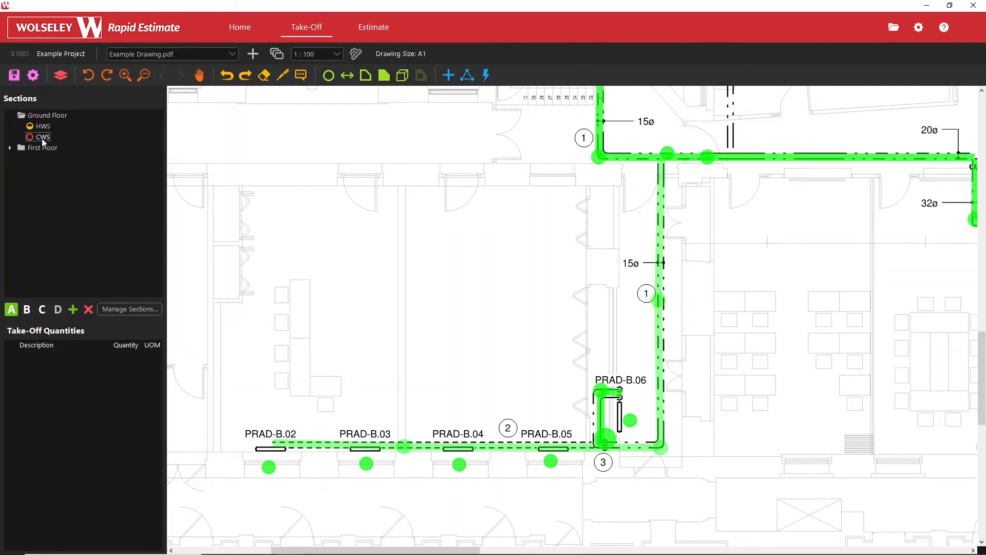
{"action": "left_click", "coordinate": [131, 310]}
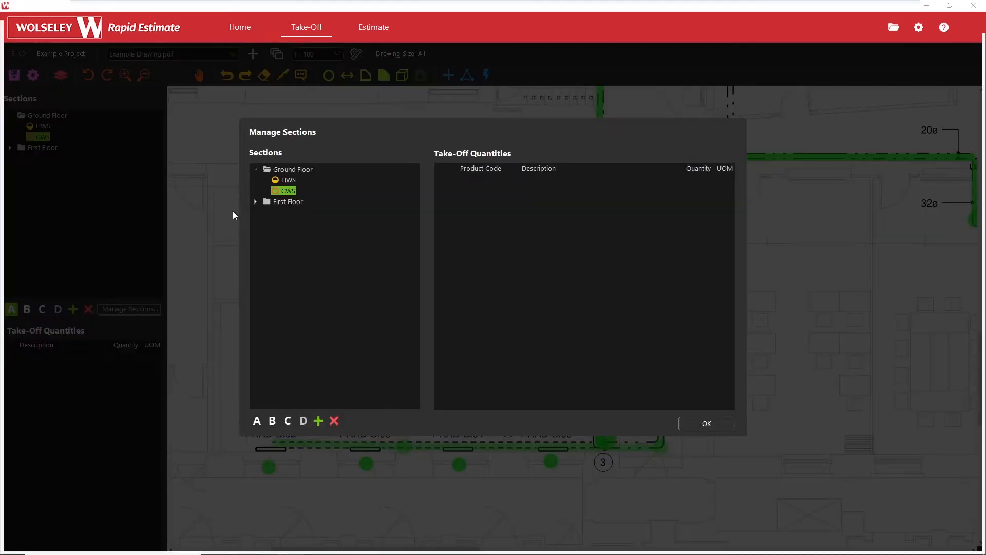
{"action": "left_click", "coordinate": [288, 180]}
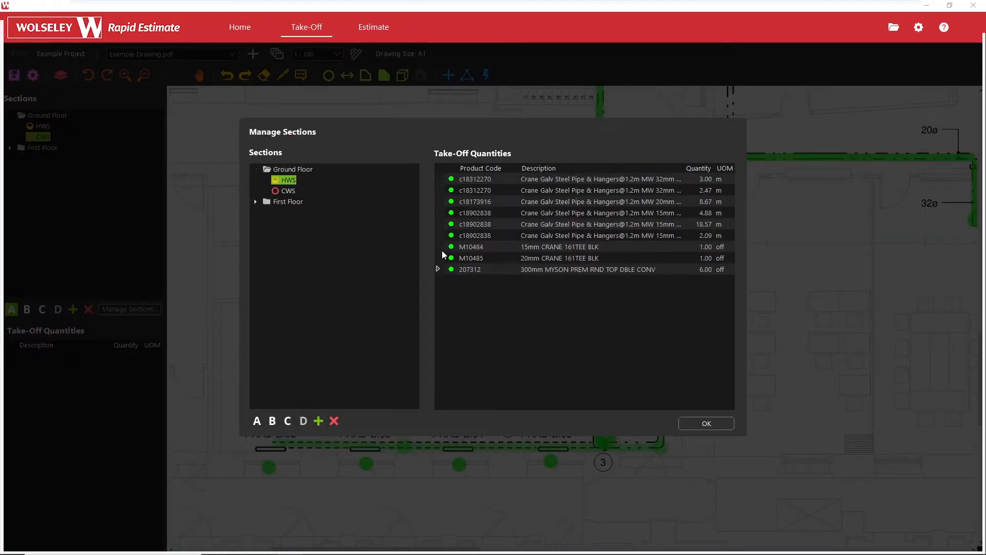
{"action": "left_click", "coordinate": [435, 233]}
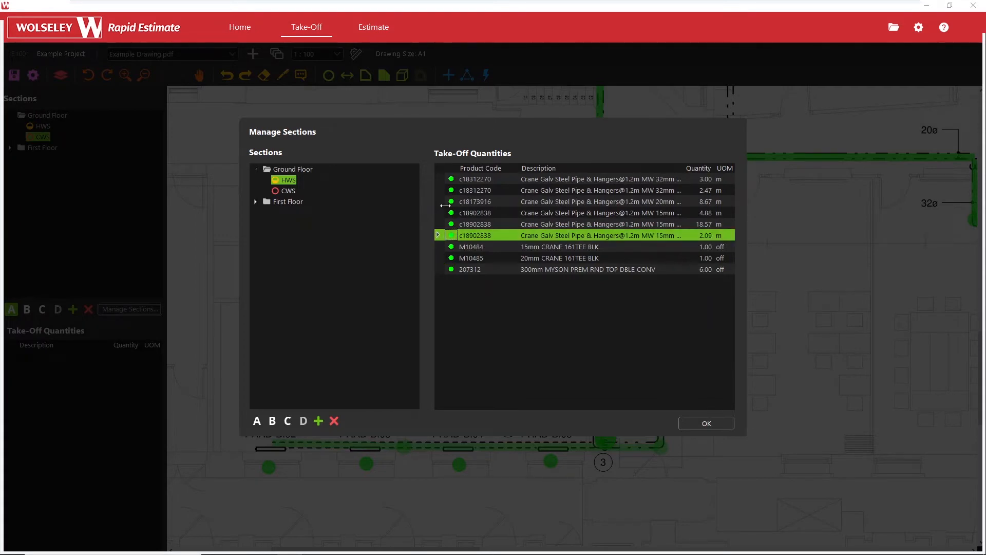
{"action": "left_click", "coordinate": [439, 212], "text": "ctrl"}
{"action": "left_click", "coordinate": [440, 202], "text": "ctrl"}
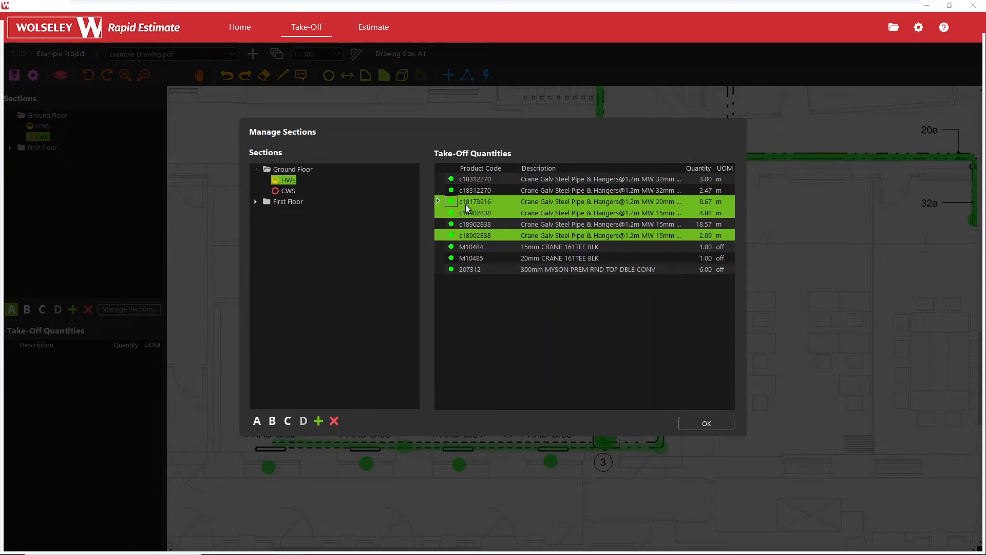
{"action": "right_click", "coordinate": [436, 199]}
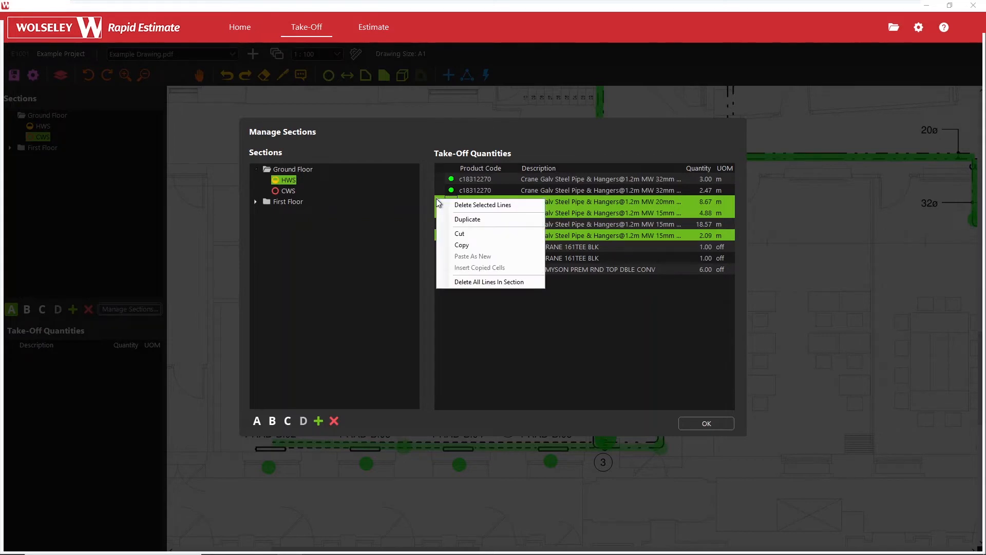
{"action": "left_click", "coordinate": [466, 244]}
Paste the three pipe lines as new into the Ground Floor CWS section
{"action": "left_click", "coordinate": [282, 191]}
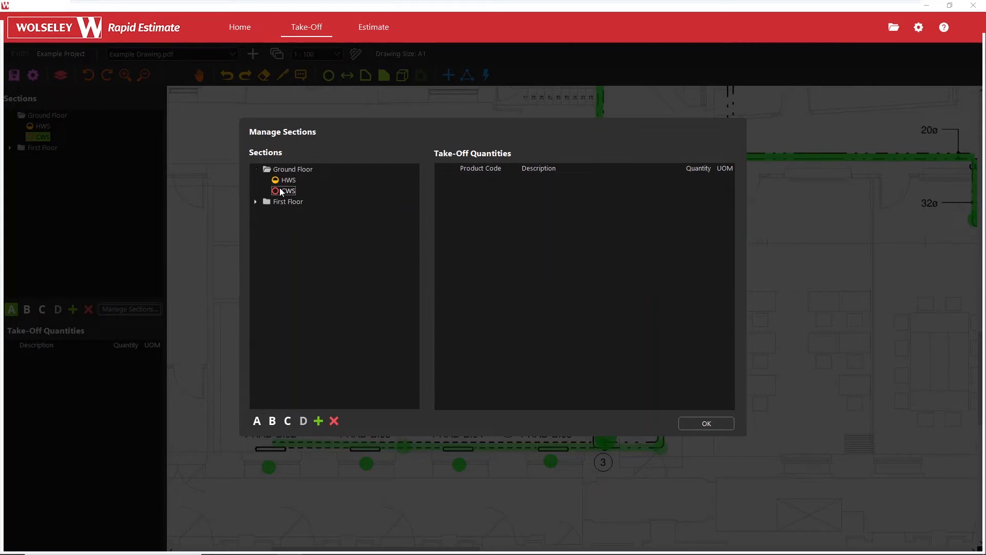
{"action": "left_click", "coordinate": [296, 192]}
{"action": "right_click", "coordinate": [568, 232]}
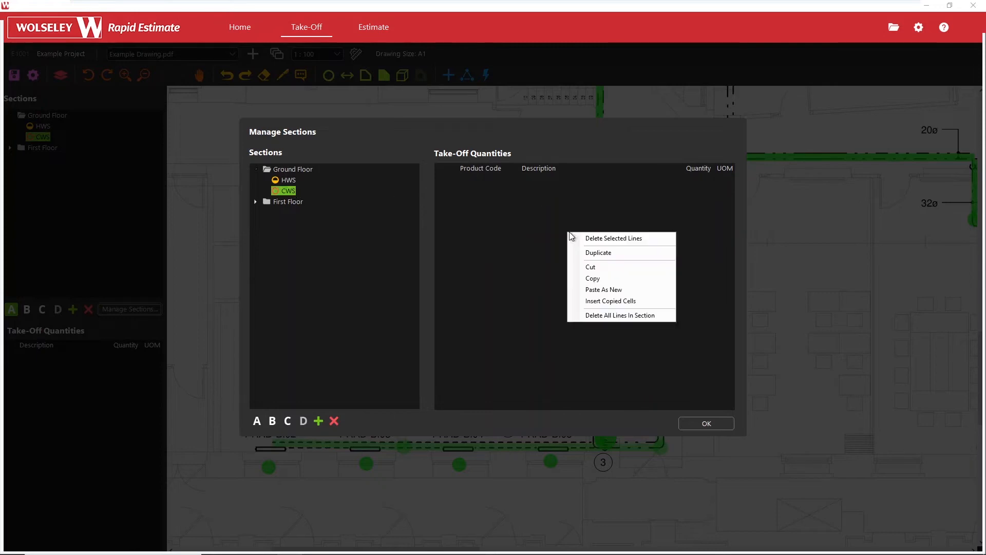
{"action": "left_click", "coordinate": [600, 290]}
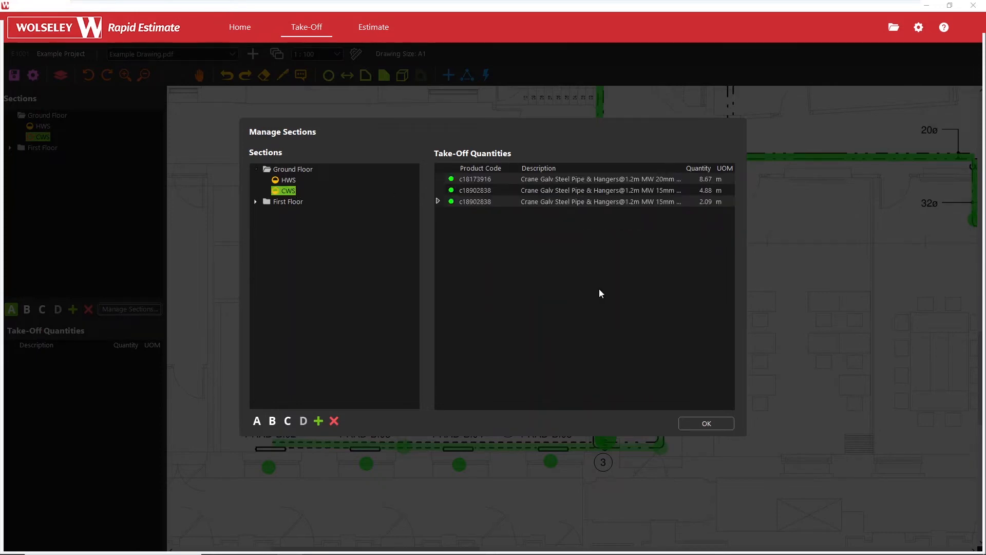
Set the status of the Ground Floor HWS section to Complete and finish managing the sections
{"action": "left_click", "coordinate": [281, 181]}
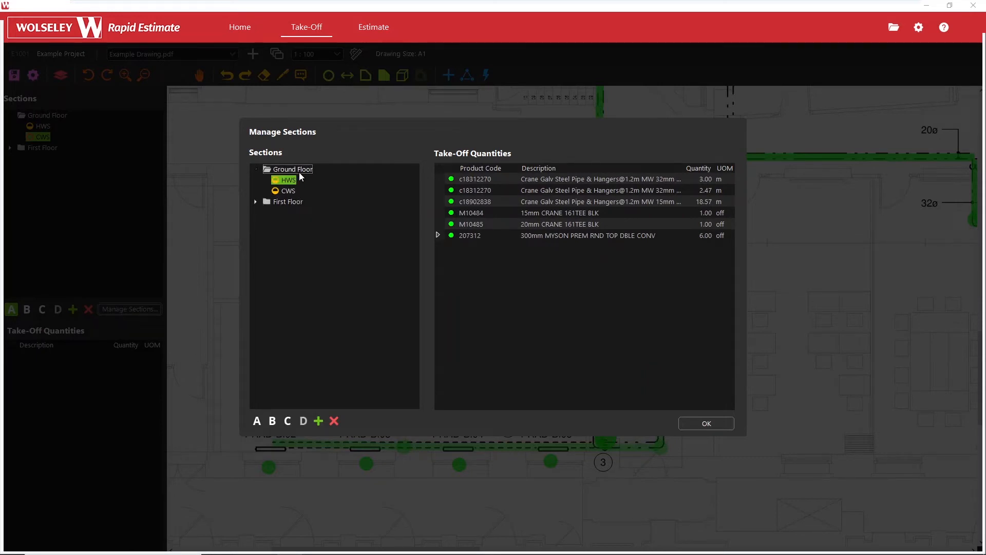
{"action": "left_click", "coordinate": [312, 181]}
{"action": "left_click", "coordinate": [285, 181]}
{"action": "right_click", "coordinate": [285, 181]}
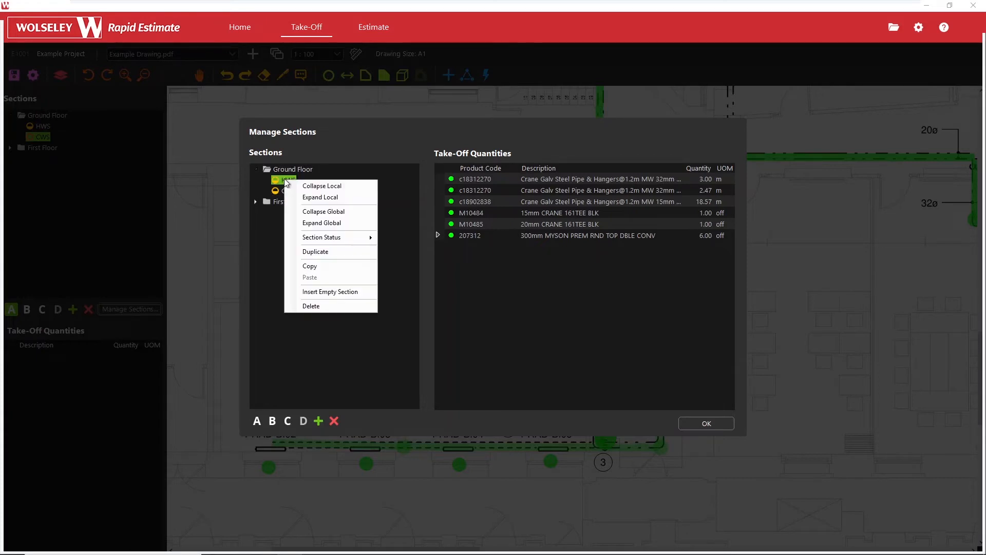
{"action": "mouse_move", "coordinate": [314, 242]}
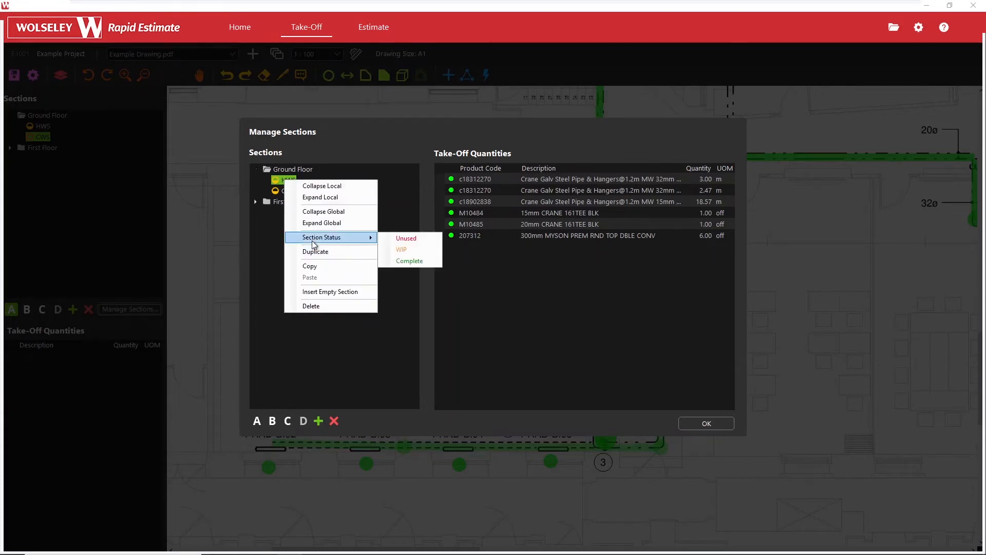
{"action": "left_click", "coordinate": [414, 261]}
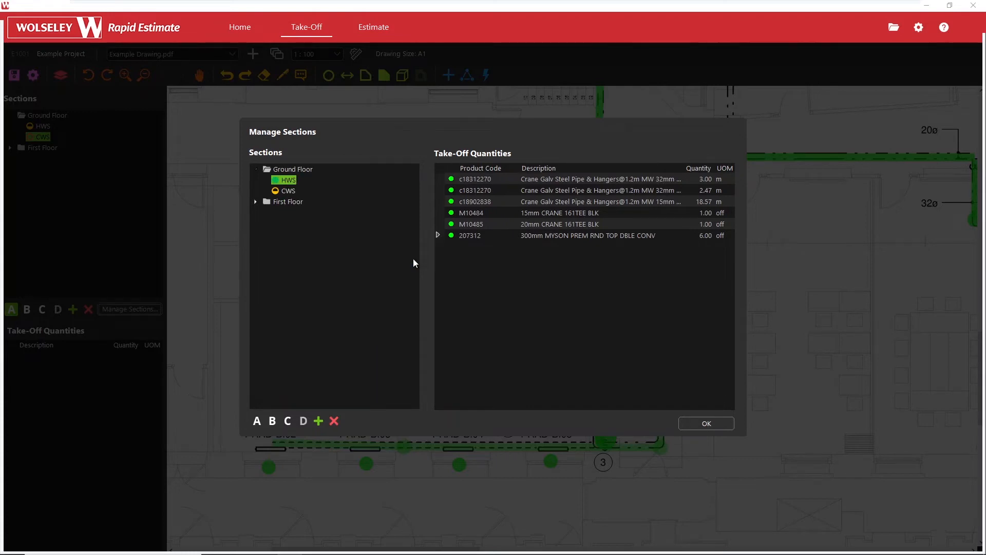
{"action": "left_click", "coordinate": [706, 423]}
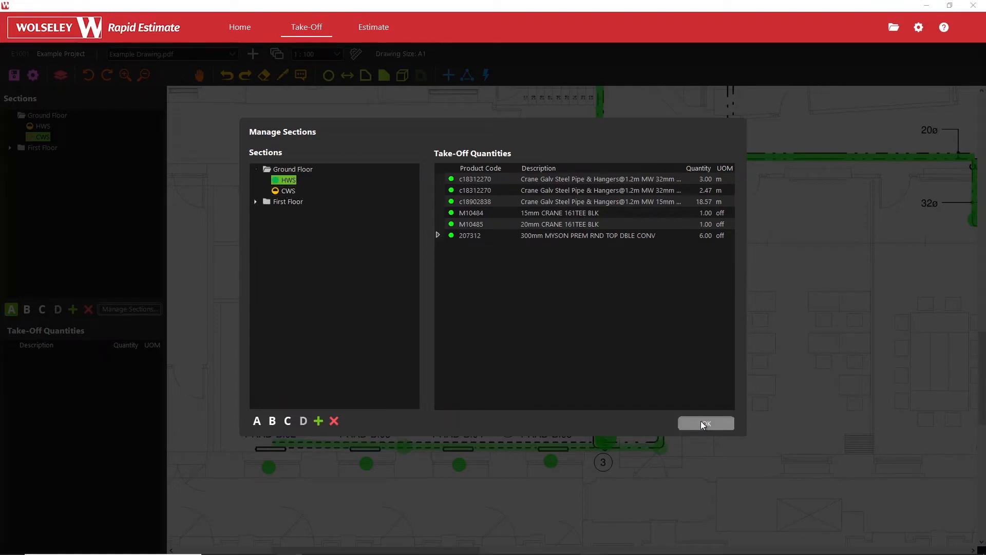
Examine the project's drawing list and the take-off quantities of the Ground Floor CWS, First Floor HWS and Ground Floor HWS sections
{"action": "left_click", "coordinate": [45, 137]}
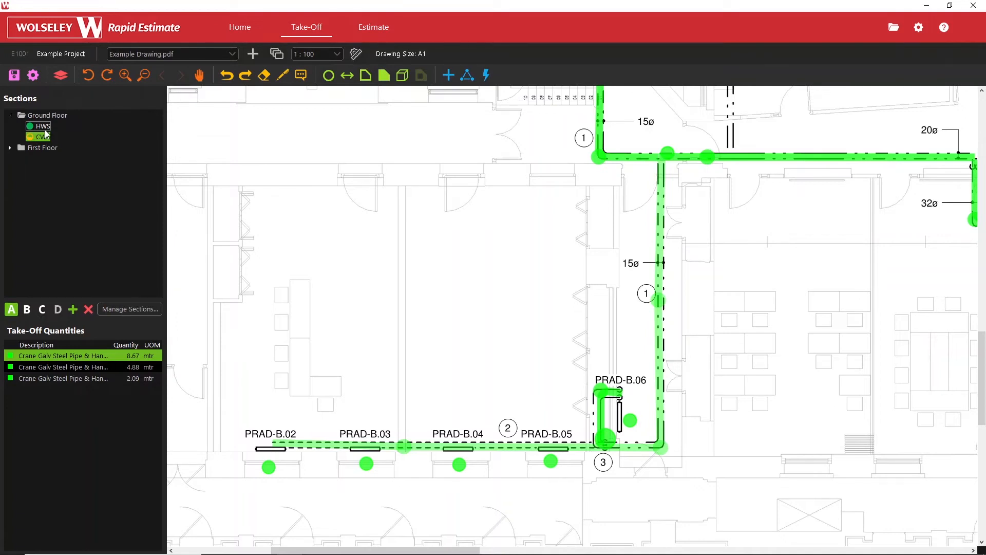
{"action": "left_click", "coordinate": [41, 138]}
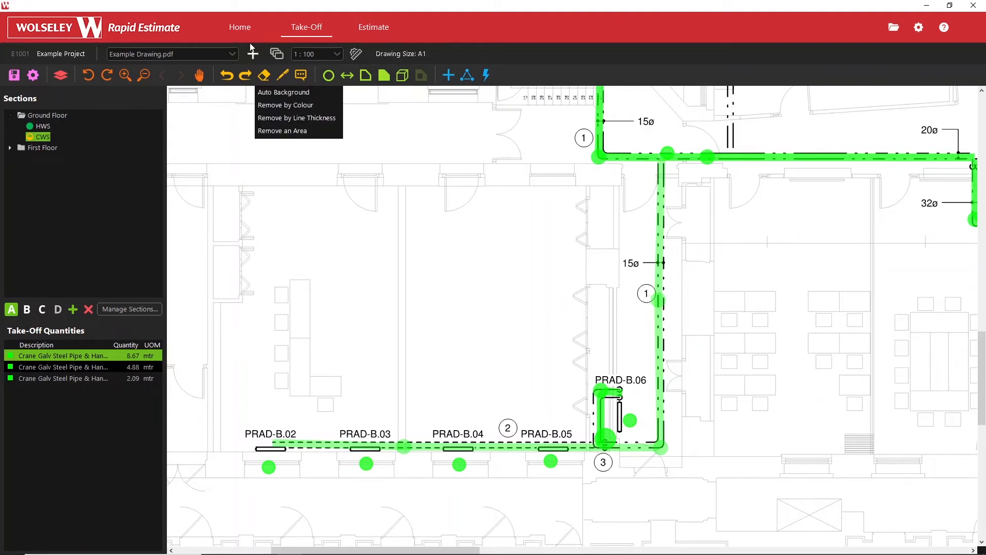
{"action": "left_click", "coordinate": [232, 54]}
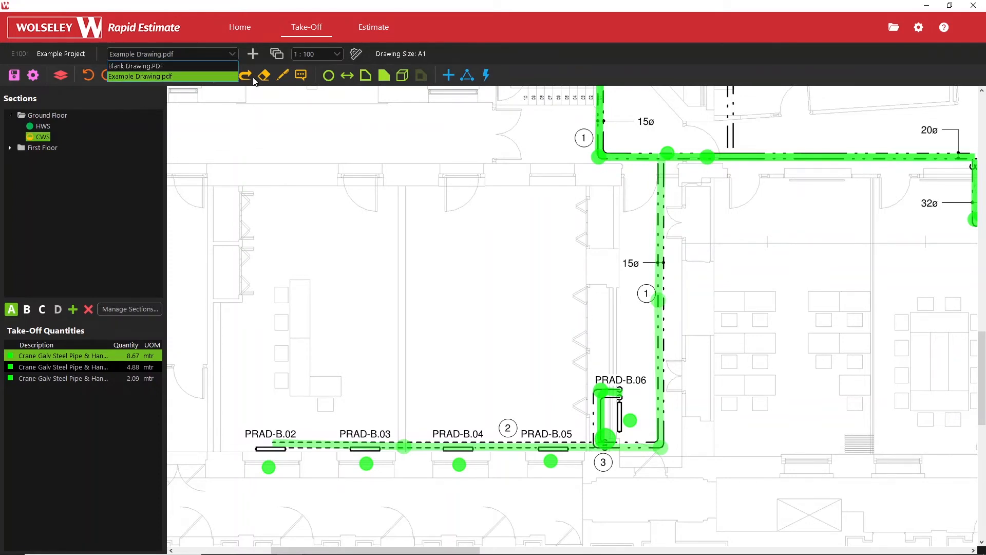
{"action": "left_click", "coordinate": [261, 121]}
{"action": "left_click", "coordinate": [9, 148]}
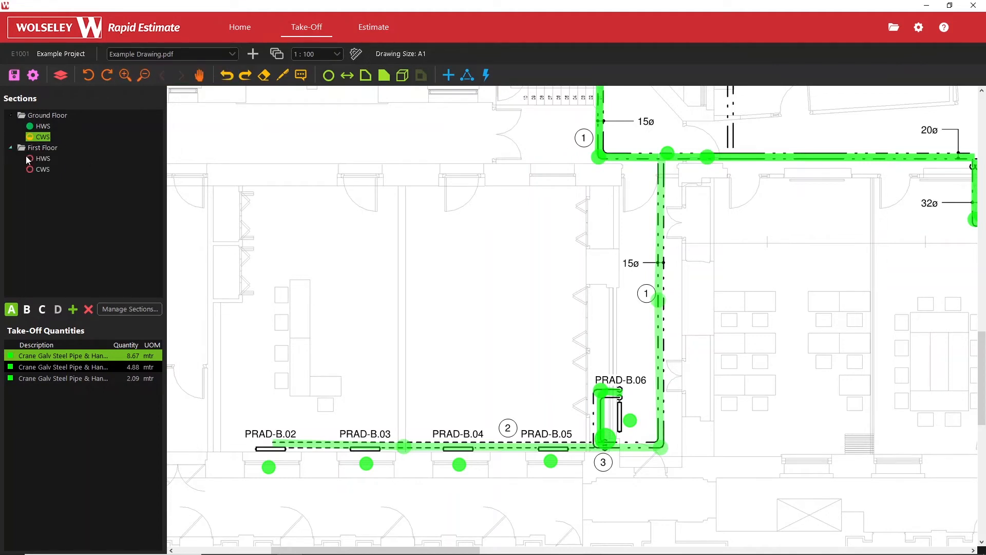
{"action": "left_click", "coordinate": [35, 159]}
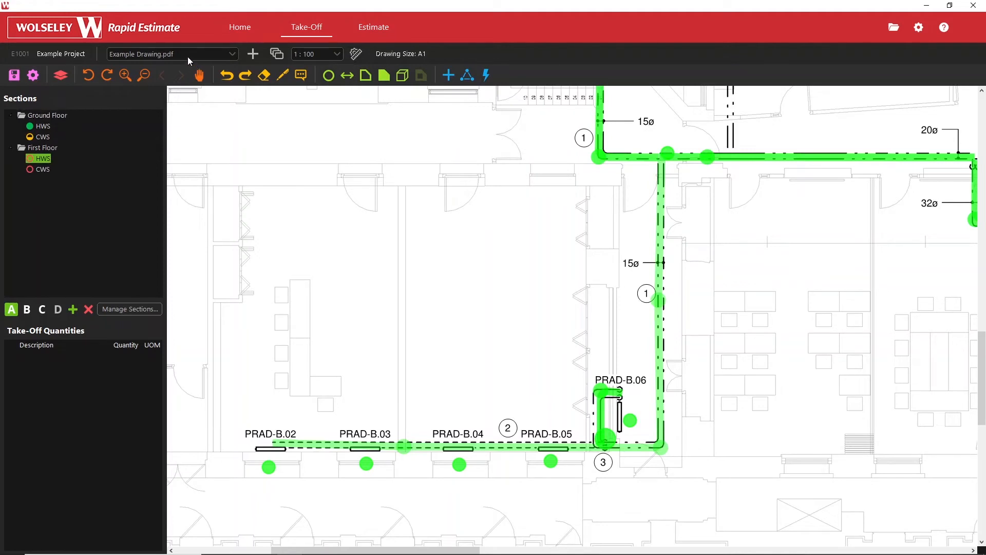
{"action": "left_click", "coordinate": [43, 126]}
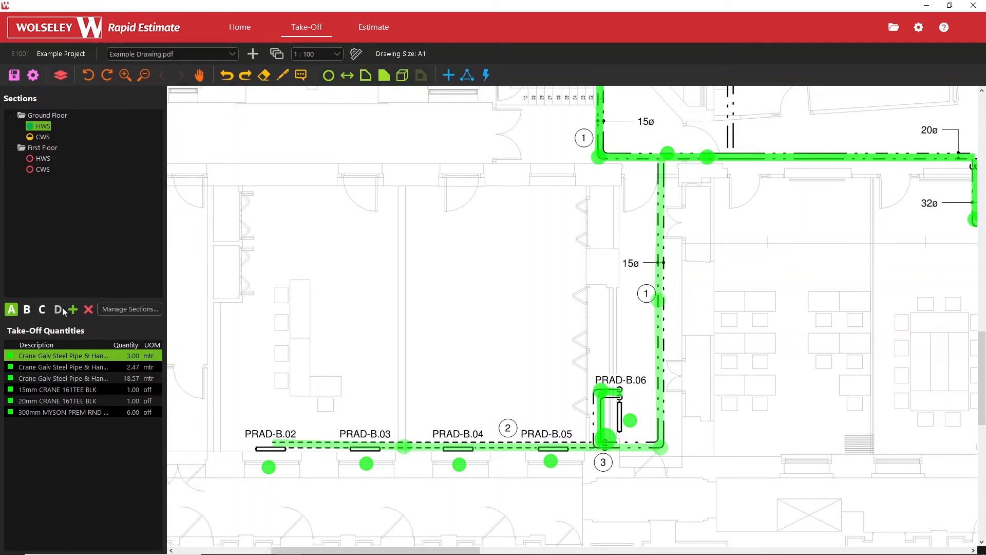
Switch to the project's estimate and look through the available estimate reports without generating any
{"action": "left_click", "coordinate": [384, 25]}
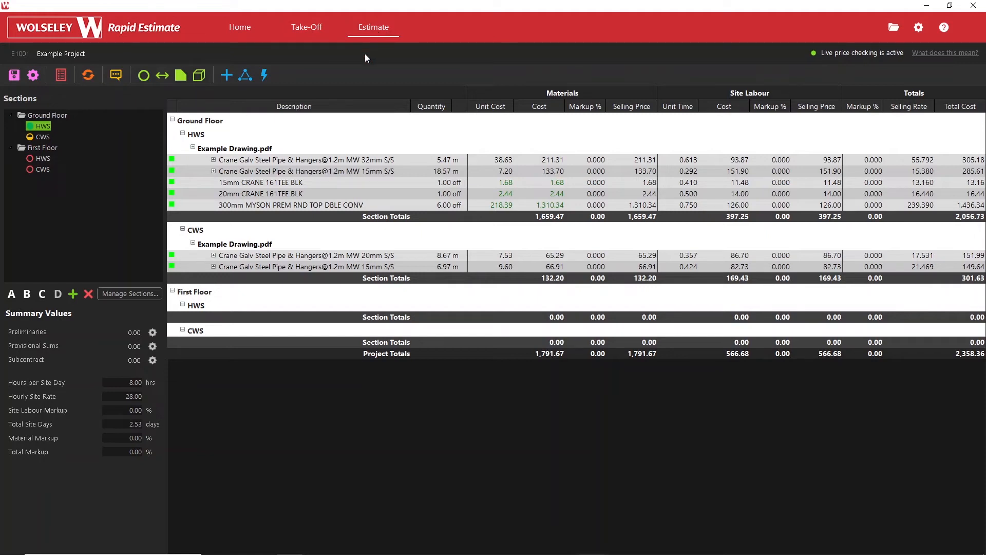
{"action": "left_click", "coordinate": [56, 75]}
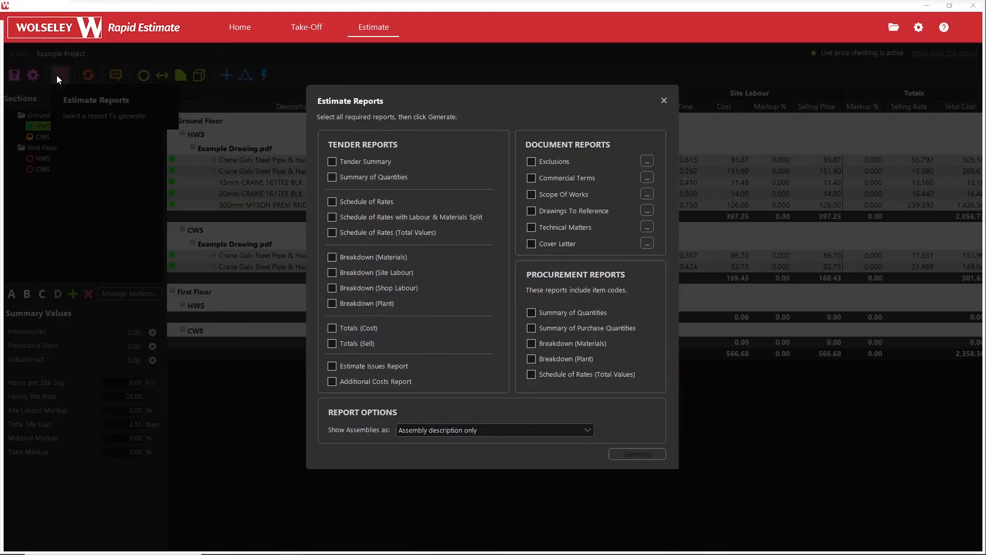
{"action": "left_click", "coordinate": [664, 100]}
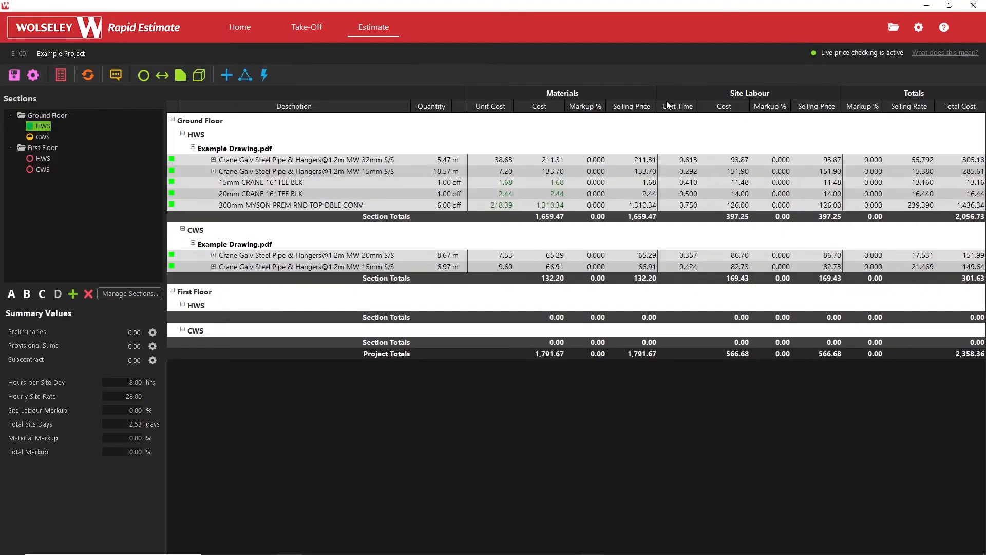
Review the Profile, Display and Estimate settings, including the sorting methods, without saving changes, and look over the estimate reports again
{"action": "left_click", "coordinate": [919, 27]}
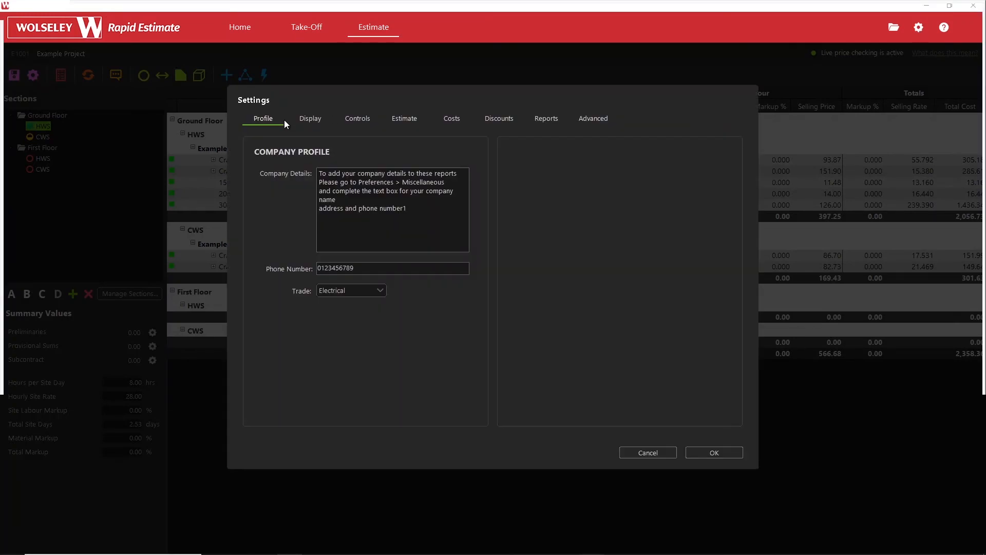
{"action": "left_click", "coordinate": [311, 118]}
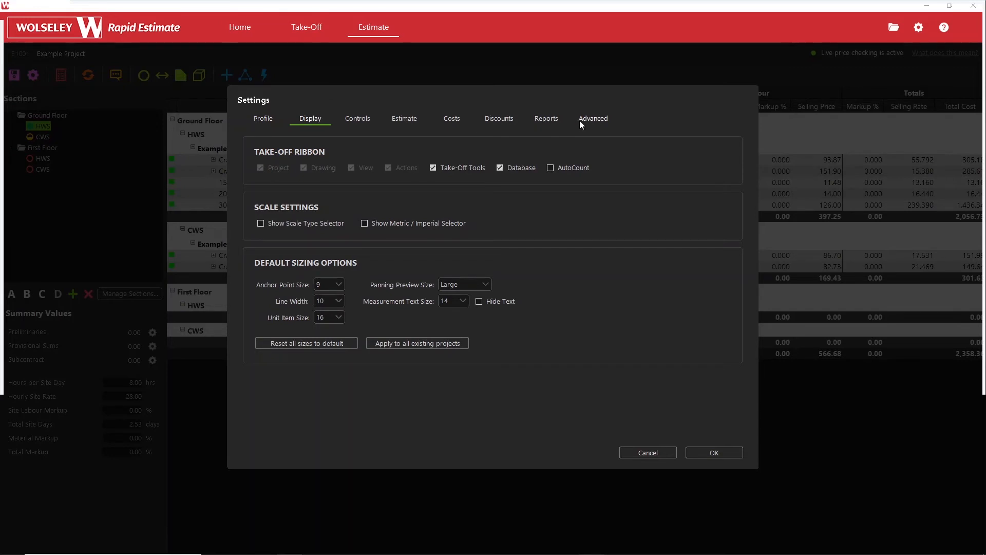
{"action": "left_click", "coordinate": [413, 119]}
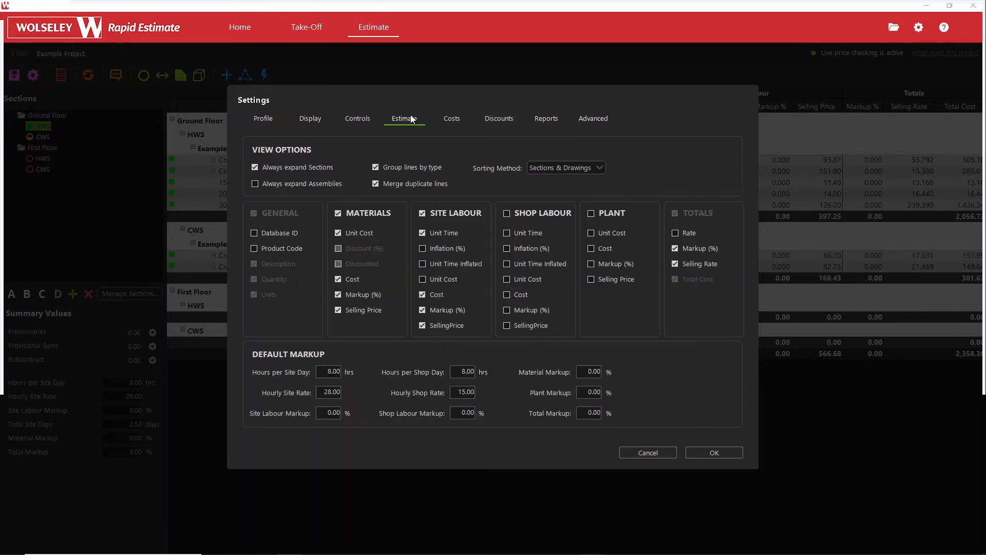
{"action": "left_click", "coordinate": [594, 168]}
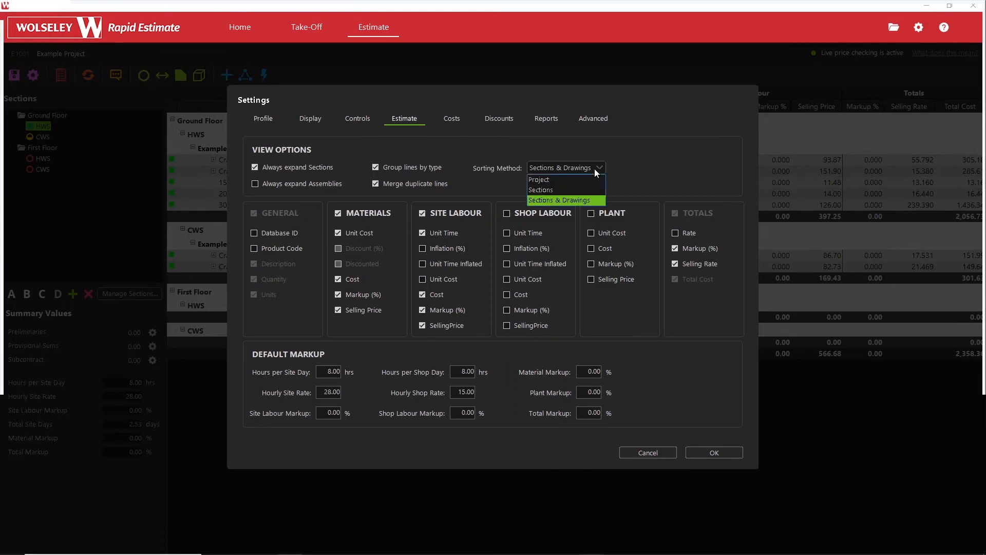
{"action": "left_click", "coordinate": [598, 199]}
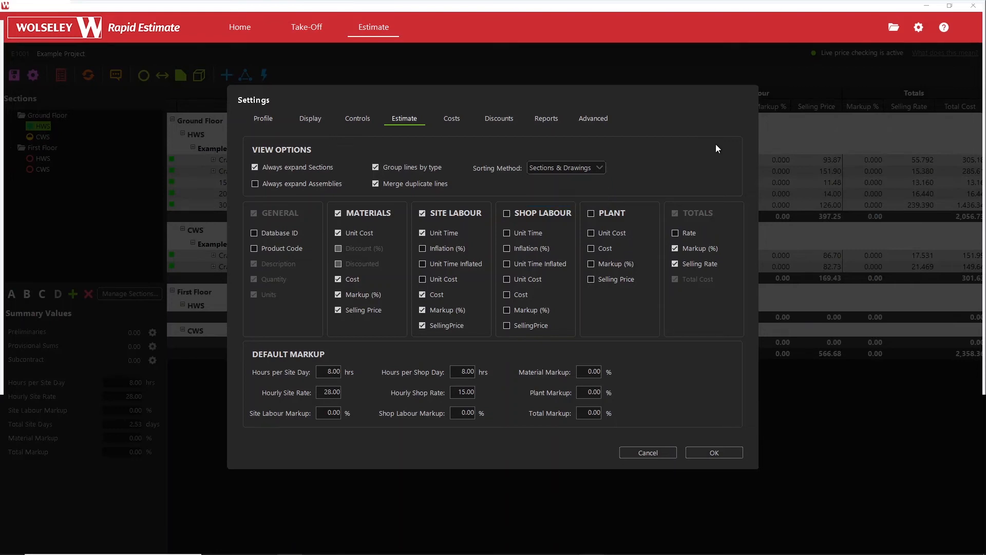
{"action": "left_click", "coordinate": [646, 455]}
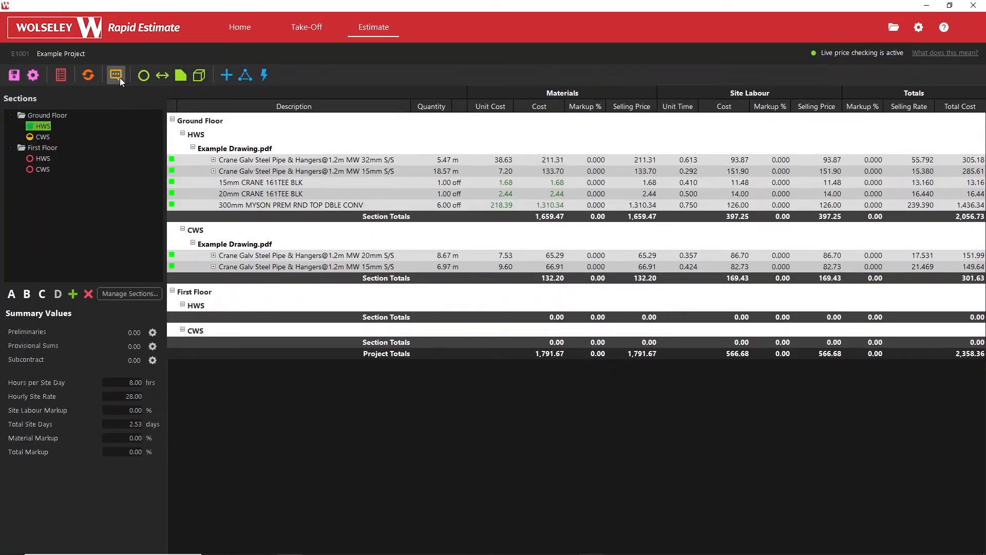
{"action": "left_click", "coordinate": [62, 75]}
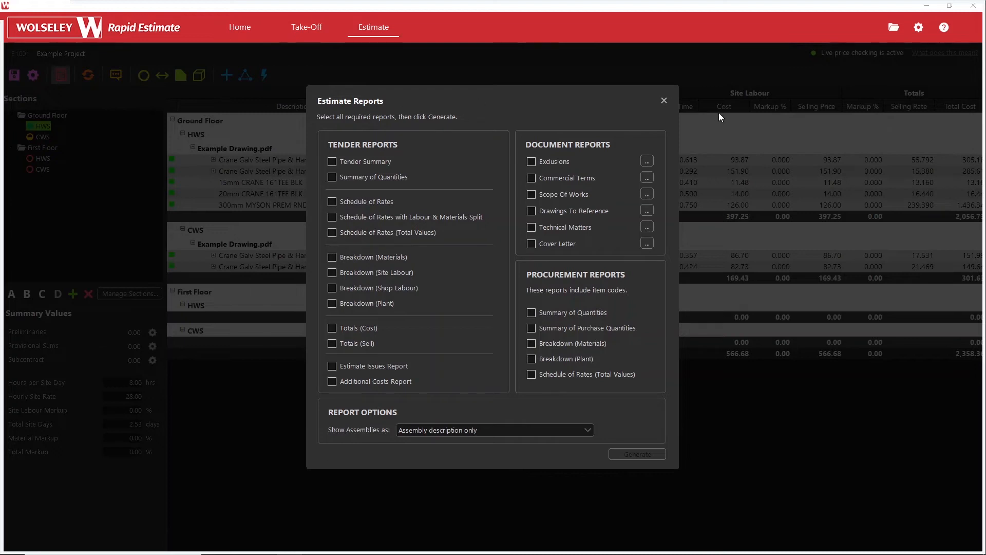
{"action": "left_click", "coordinate": [663, 100]}
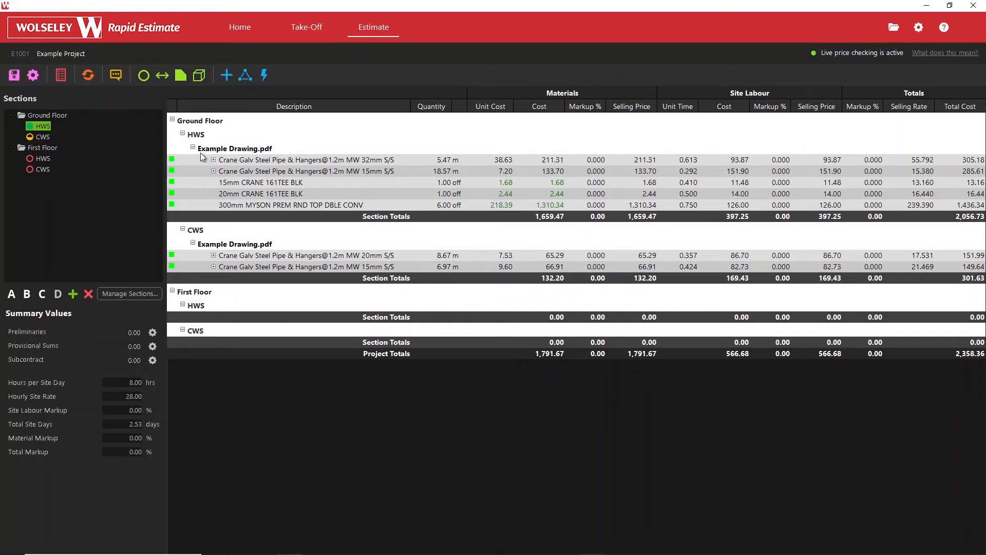
In Manage Sections, duplicate the three Crane pipe lines and two Crane tee lines of the Ground Floor HWS section once
{"action": "left_click", "coordinate": [134, 294]}
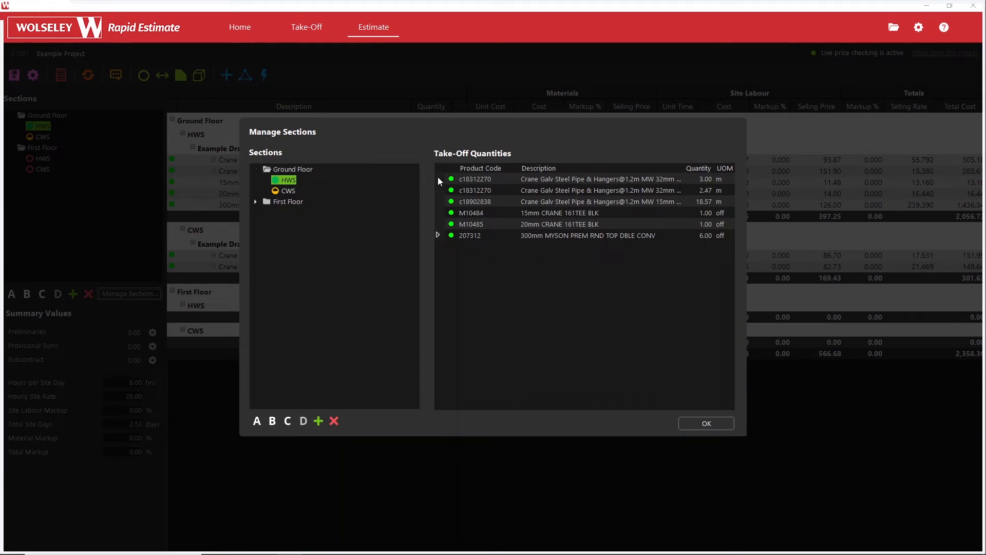
{"action": "left_click_drag", "start_coordinate": [437, 178], "coordinate": [448, 225]}
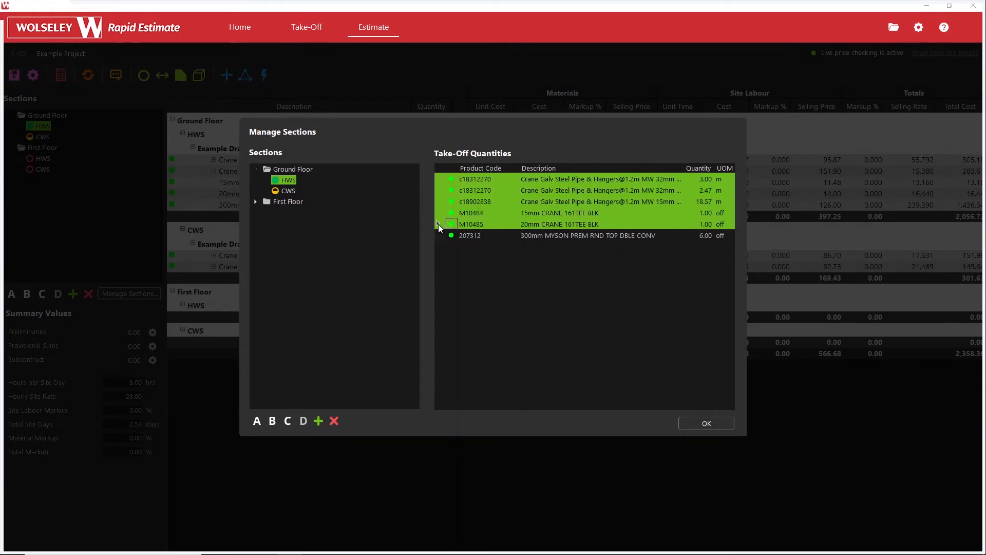
{"action": "right_click", "coordinate": [438, 224]}
{"action": "left_click", "coordinate": [456, 245]}
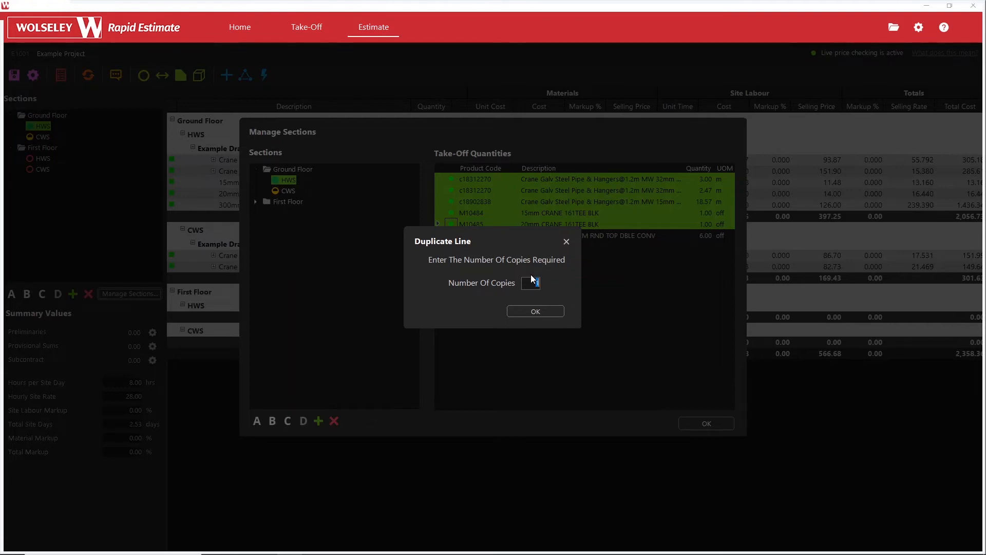
{"action": "left_click", "coordinate": [535, 311]}
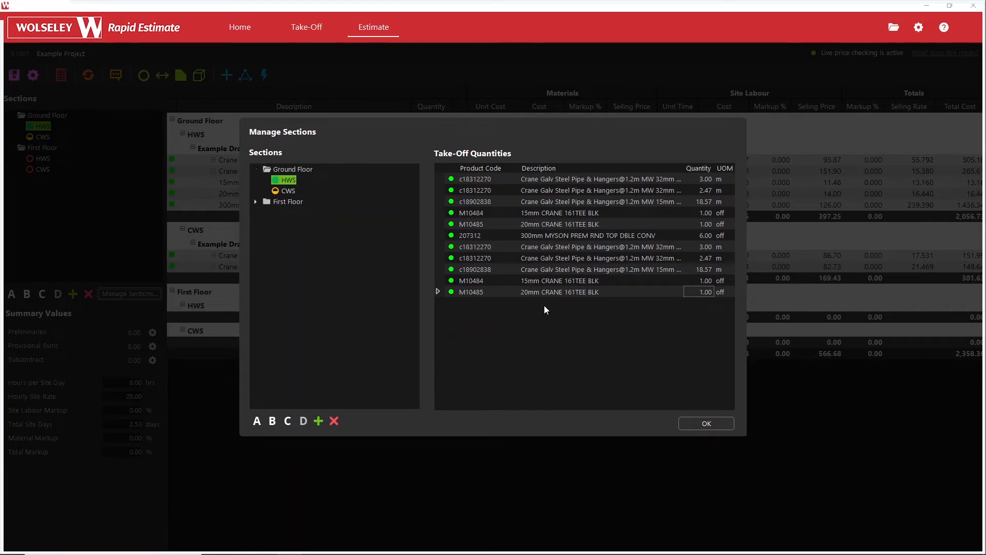
{"action": "left_click", "coordinate": [530, 237]}
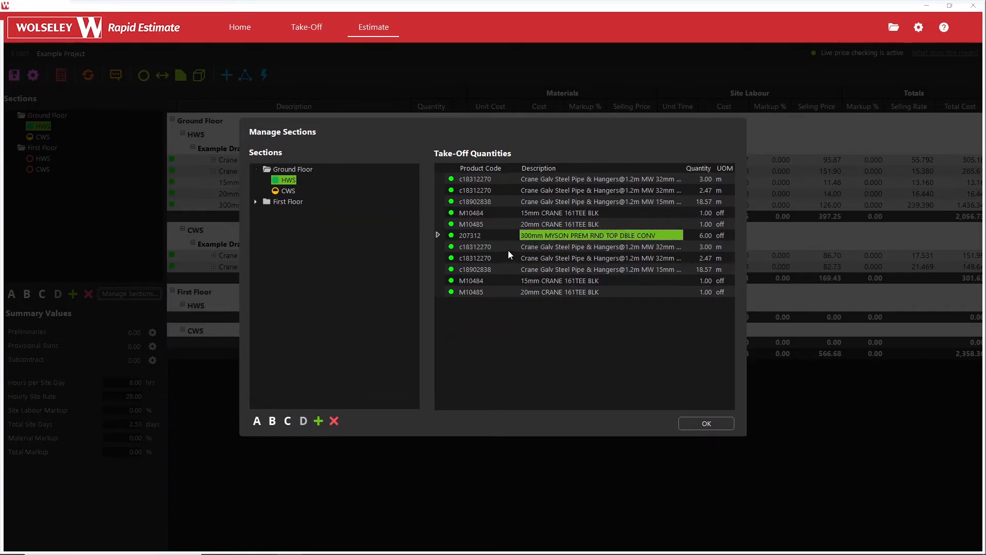
{"action": "left_click", "coordinate": [691, 421]}
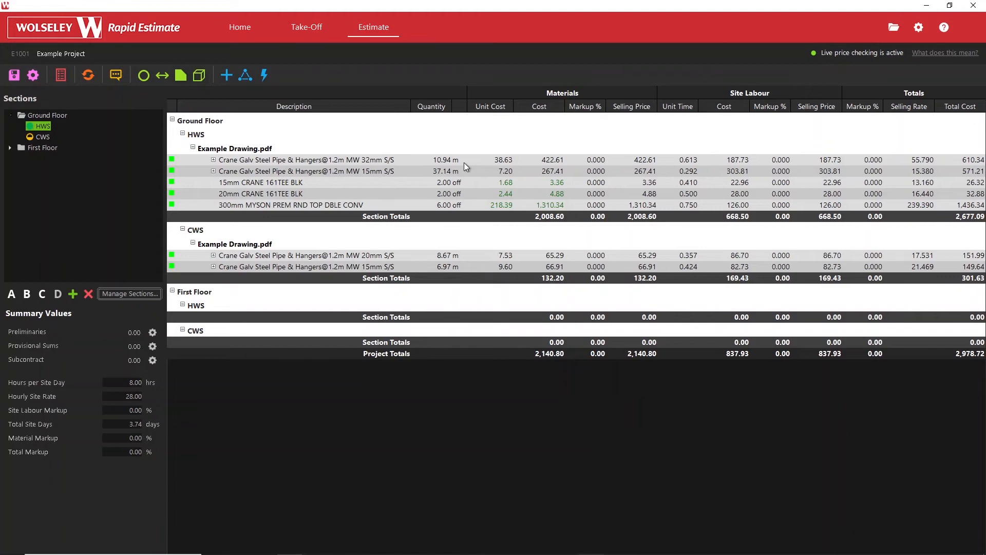
{"action": "left_click", "coordinate": [230, 77]}
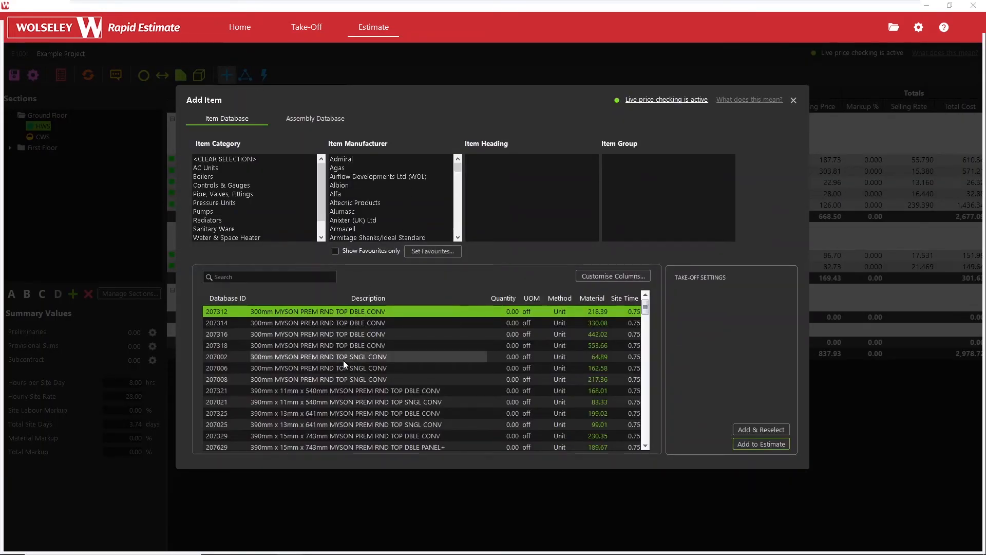
{"action": "left_click", "coordinate": [496, 312]}
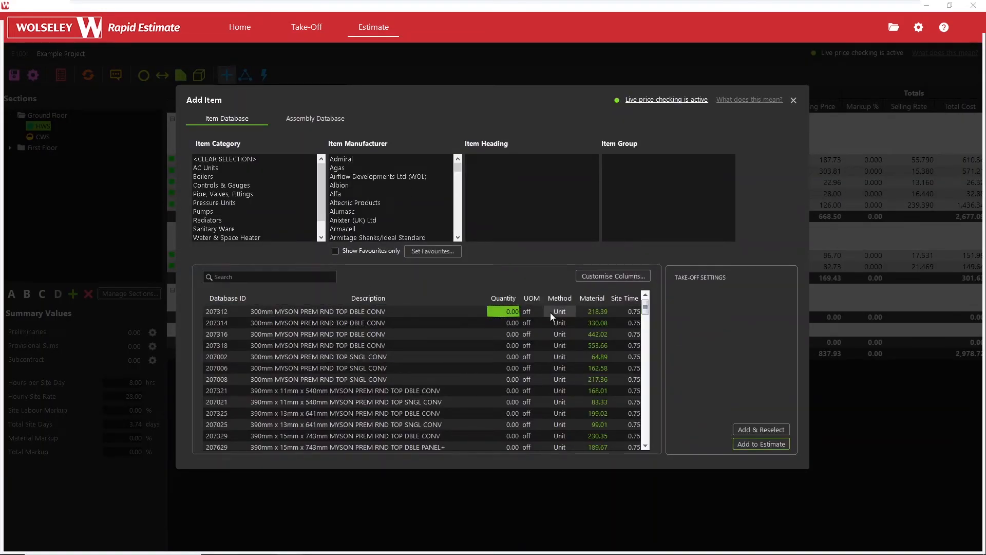
{"action": "type", "text": "5"}
{"action": "left_click", "coordinate": [794, 100]}
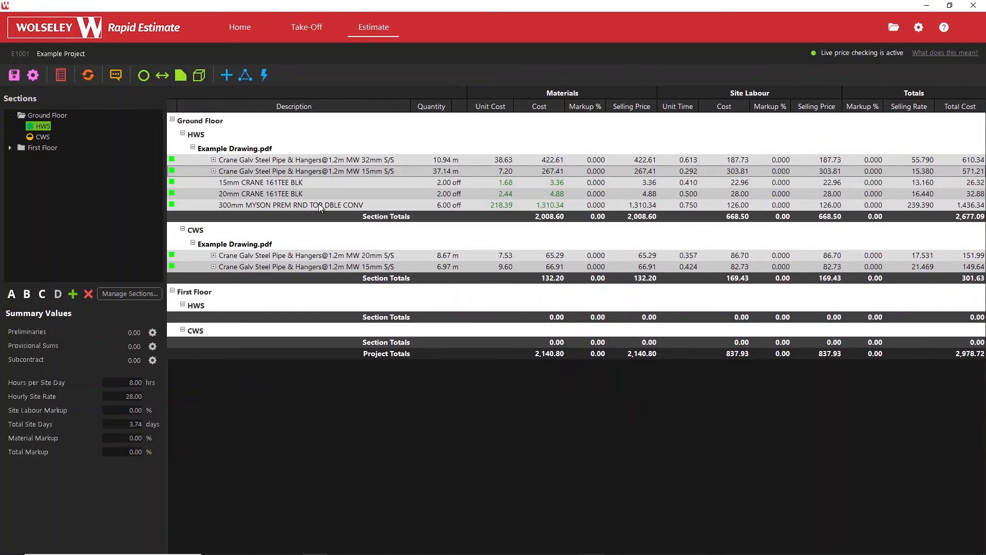
Set the site labour unit time of the 300mm MYSON PREM RND TOP DBLE CONV line in Ground Floor HWS to 1
{"action": "left_click", "coordinate": [694, 205]}
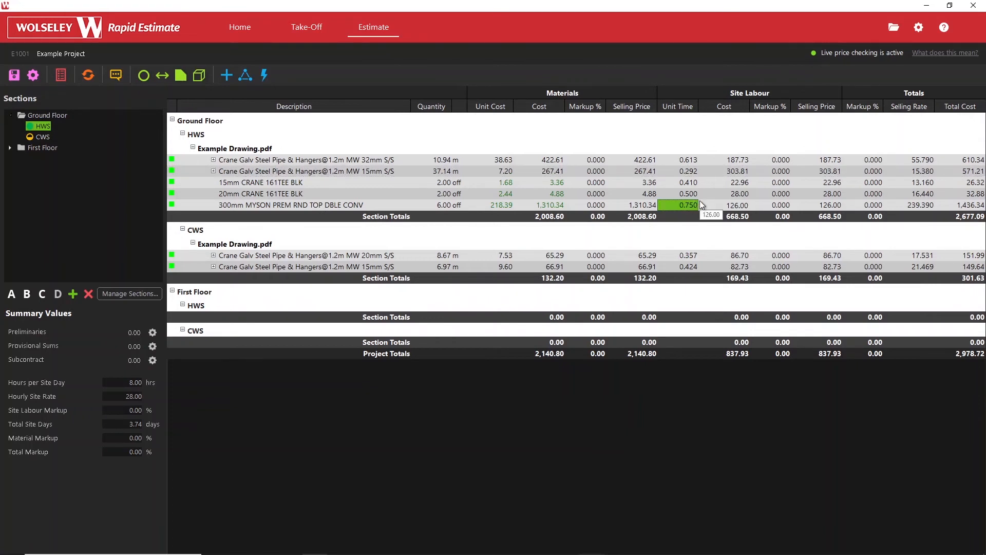
{"action": "type", "text": "1"}
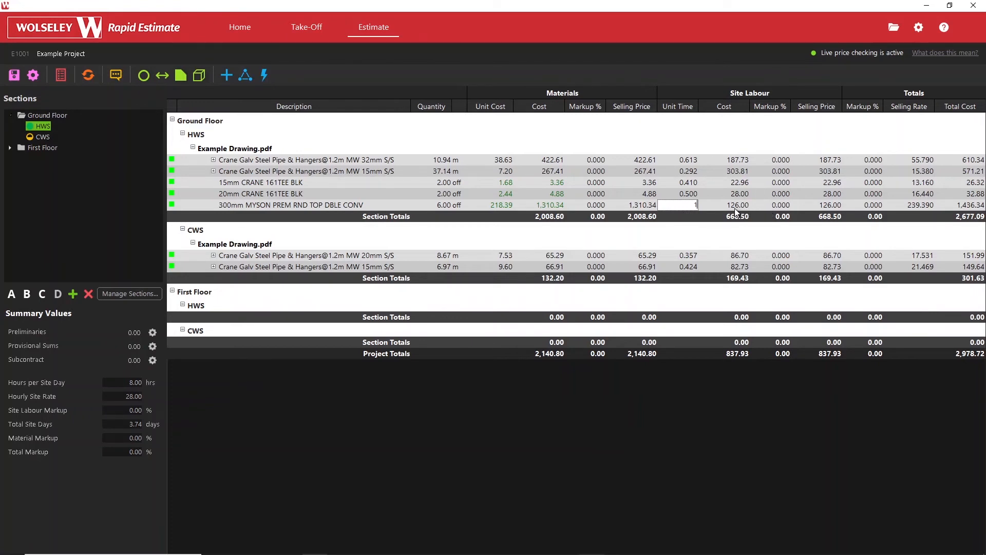
{"action": "key", "text": "Return"}
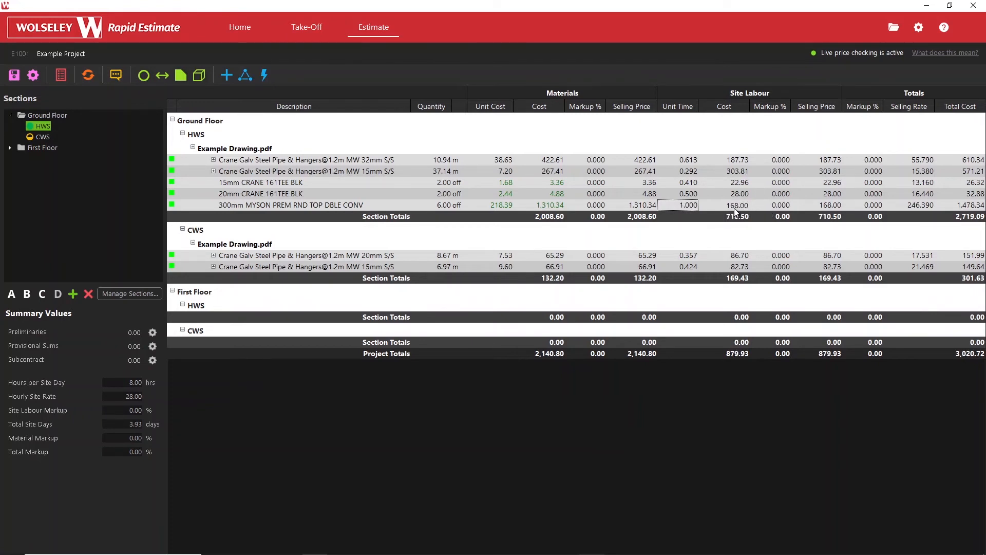
{"action": "left_click", "coordinate": [761, 171]}
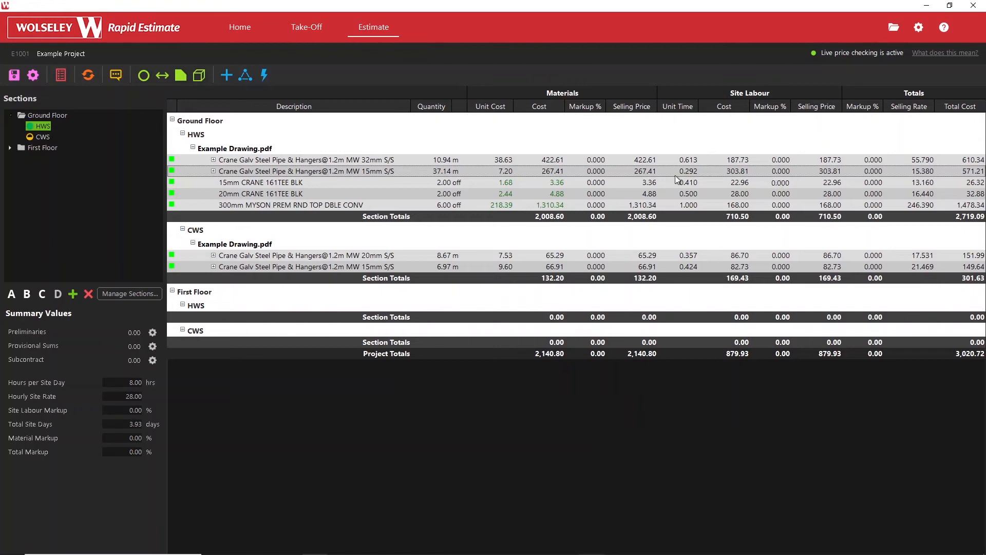
Set the site labour unit time of the union and elbow subcomponents in the Ground Floor HWS 15mm pipe assembly to 0.2 each
{"action": "left_click", "coordinate": [213, 171]}
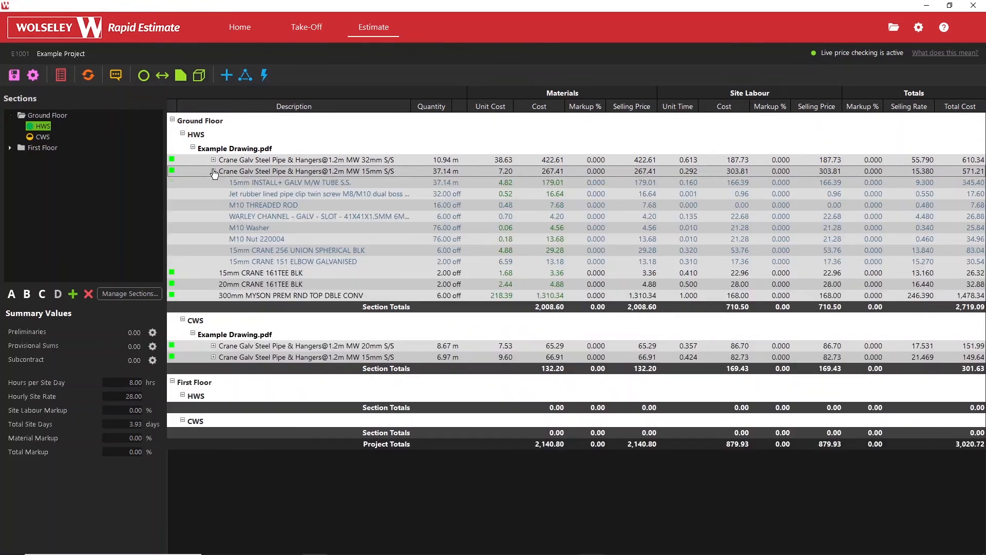
{"action": "left_click", "coordinate": [678, 183]}
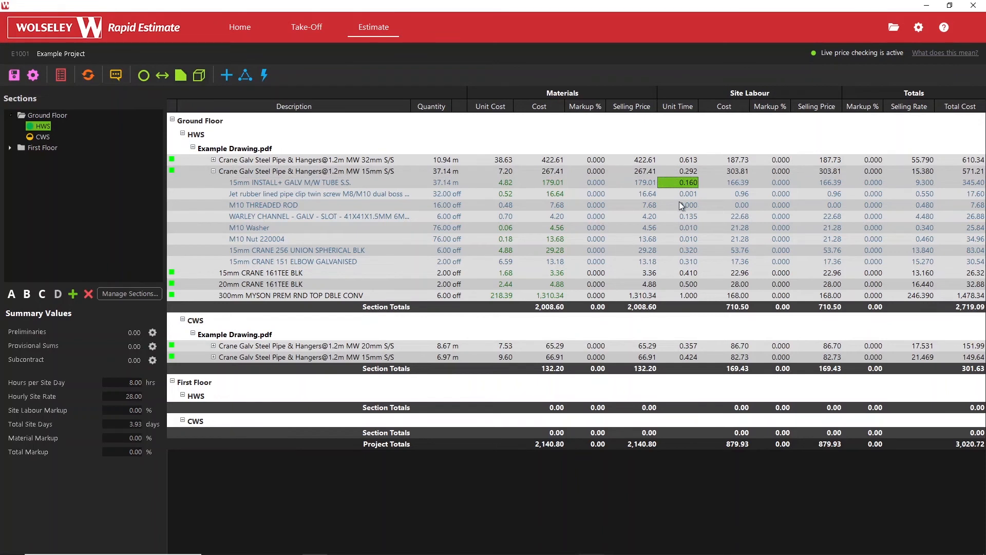
{"action": "left_click", "coordinate": [680, 252]}
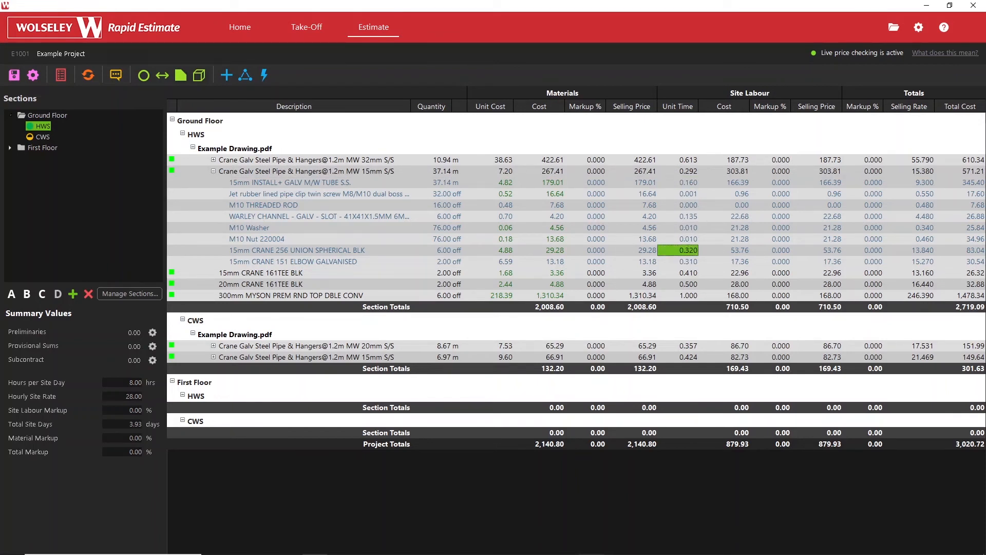
{"action": "type", "text": ".2"}
{"action": "key", "text": "Return"}
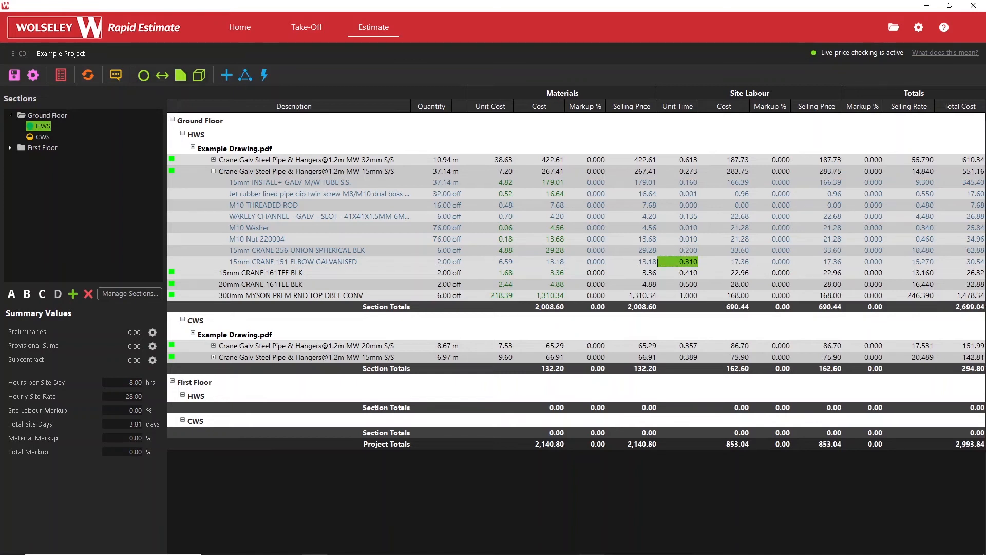
{"action": "type", "text": ".2"}
{"action": "key", "text": "Return"}
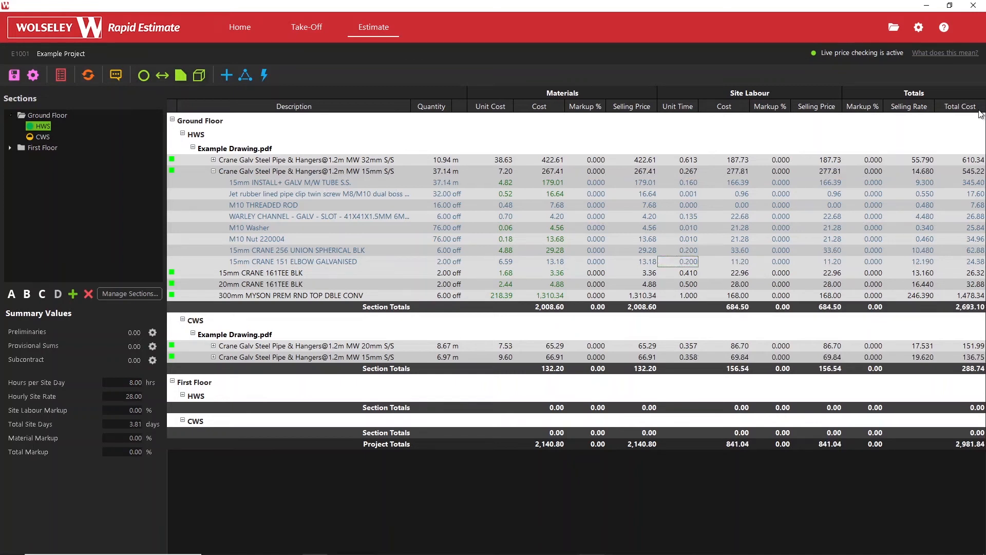
{"action": "left_click", "coordinate": [213, 171]}
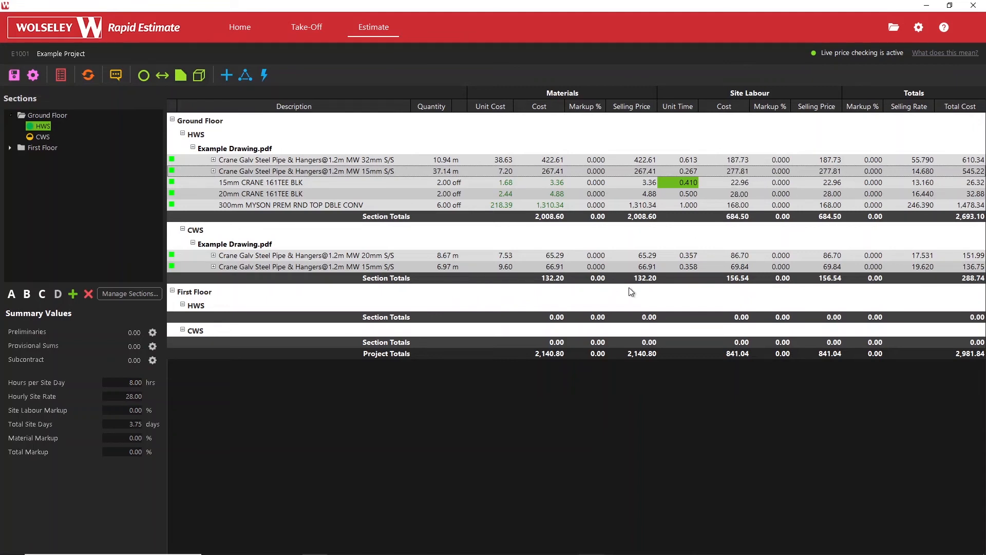
Try an hourly site rate of 25 for the project and restore it to 28
{"action": "left_click", "coordinate": [131, 396]}
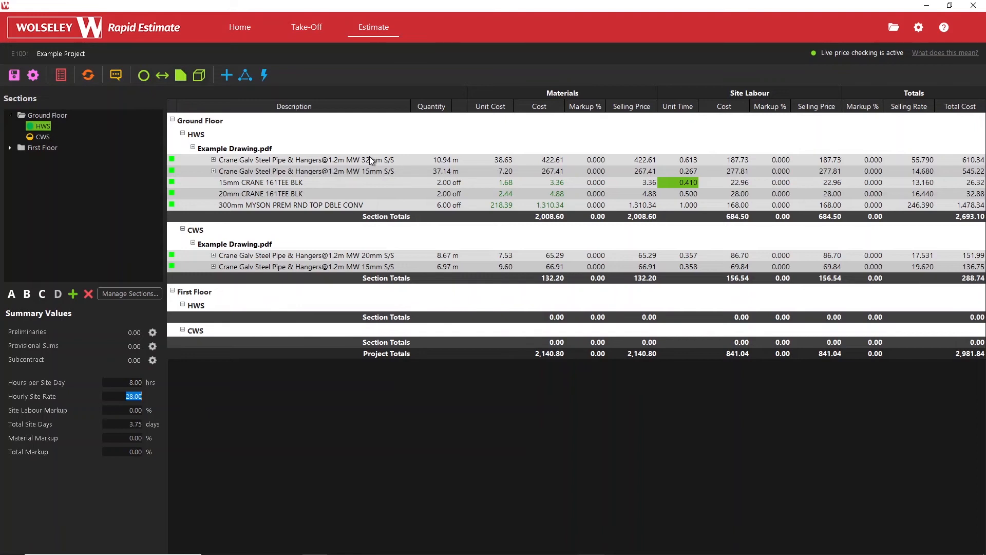
{"action": "type", "text": "25"}
{"action": "key", "text": "Tab"}
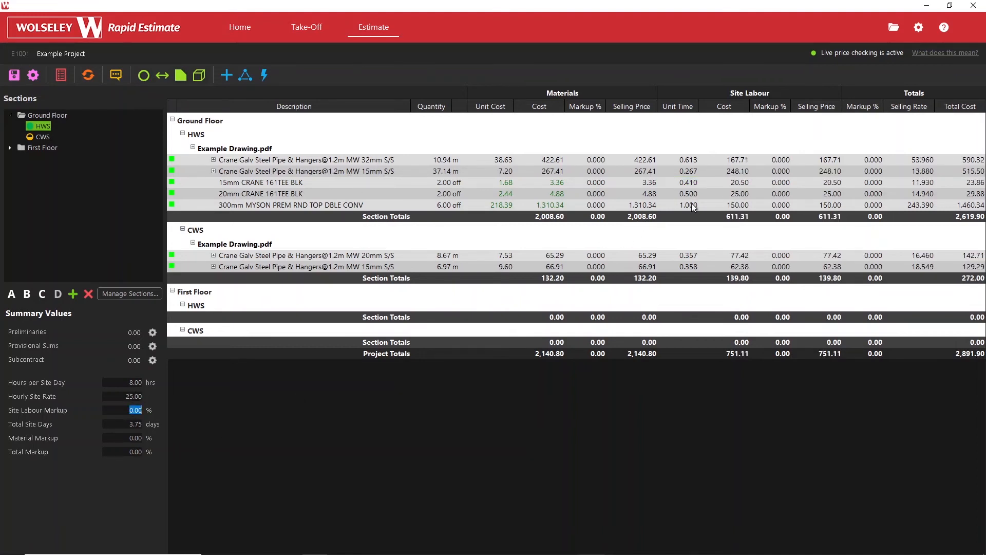
{"action": "left_click", "coordinate": [135, 396]}
{"action": "type", "text": "28"}
{"action": "left_click", "coordinate": [126, 410]}
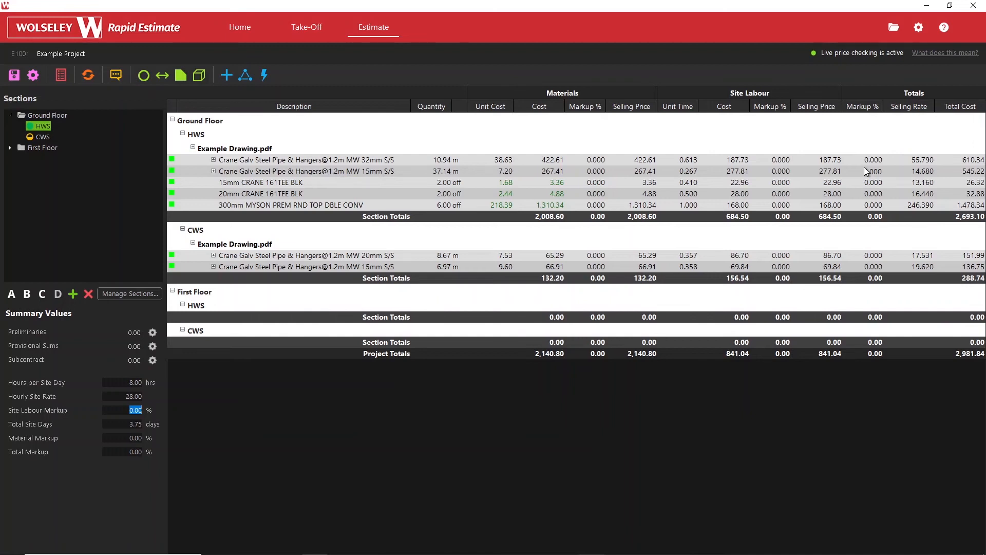
Set the project's site labour markup to 20% and its material markup to 30%
{"action": "left_click", "coordinate": [778, 163]}
{"action": "left_click", "coordinate": [584, 161]}
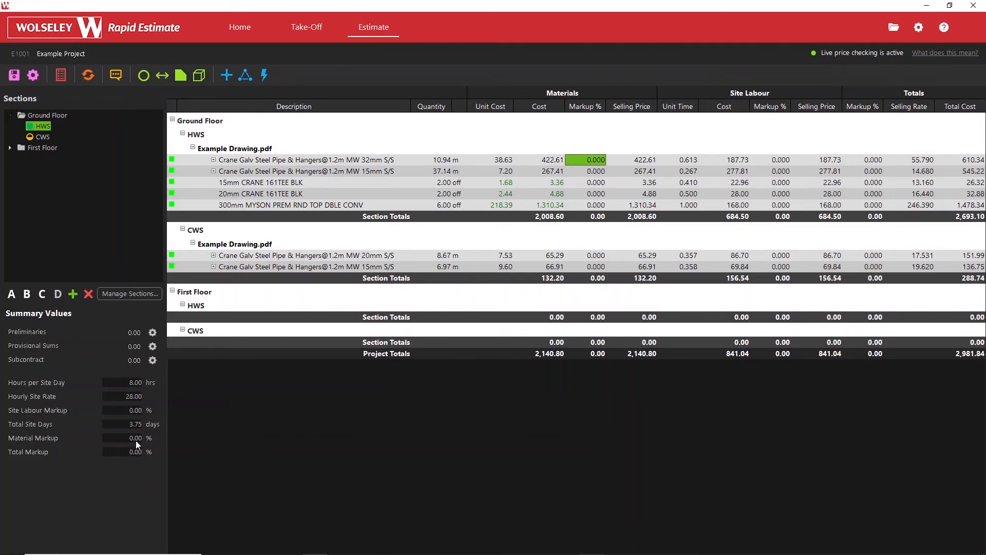
{"action": "left_click", "coordinate": [115, 452]}
{"action": "left_click", "coordinate": [114, 439]}
{"action": "left_click", "coordinate": [115, 412]}
{"action": "type", "text": "20"}
{"action": "left_click", "coordinate": [134, 438]}
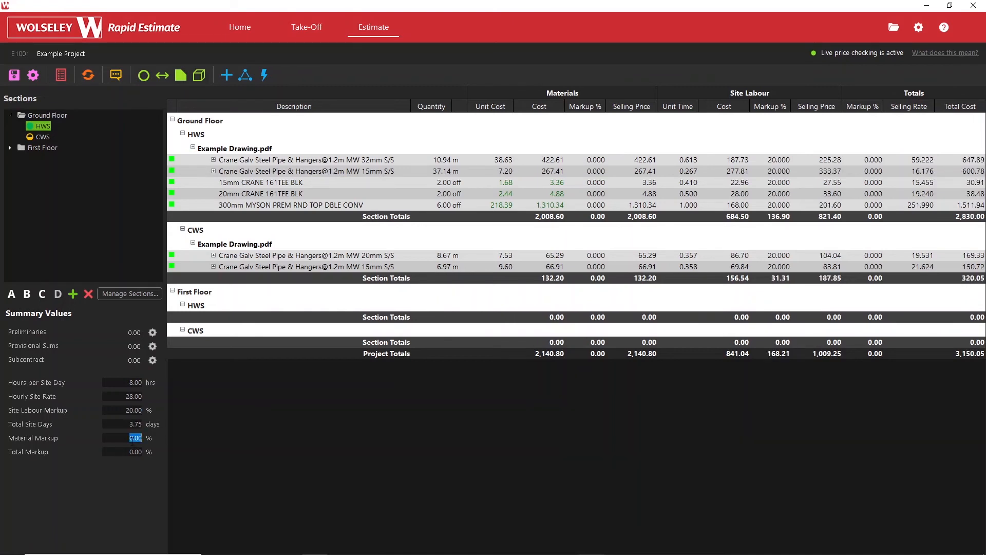
{"action": "type", "text": "30"}
{"action": "key", "text": "Return"}
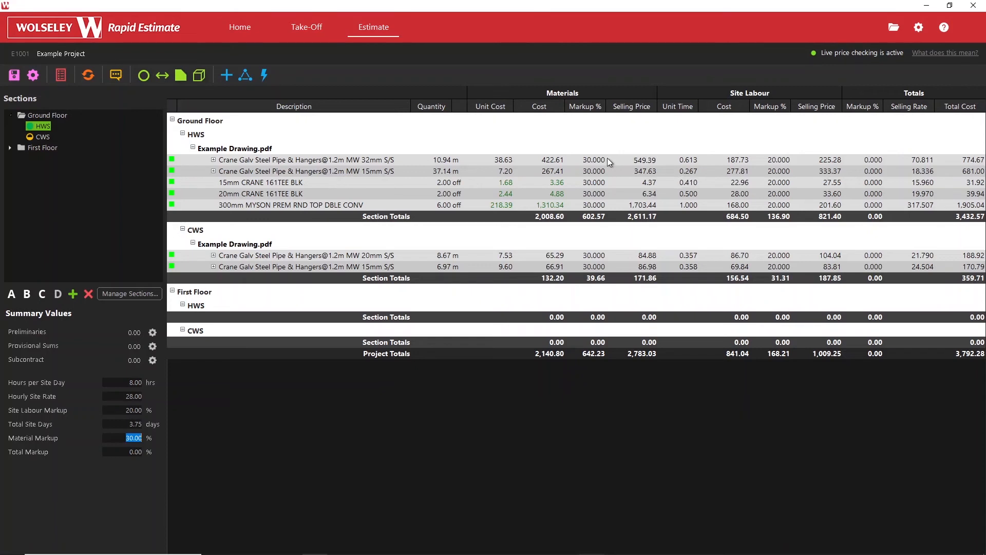
Override the materials markup in Ground Floor HWS with 40% for the 32mm pipe line and 20% for the 20mm tee line
{"action": "left_click", "coordinate": [590, 160]}
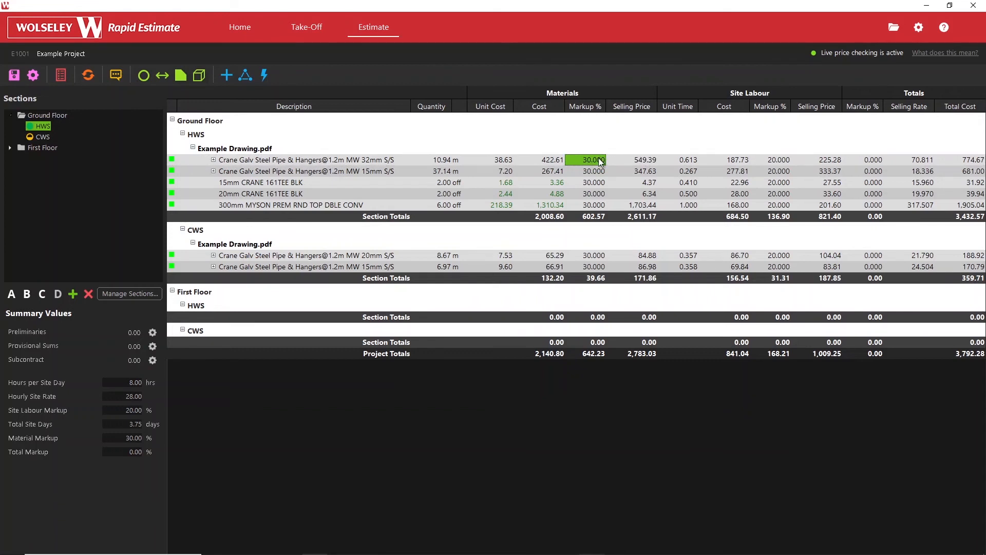
{"action": "type", "text": "40"}
{"action": "key", "text": "Return"}
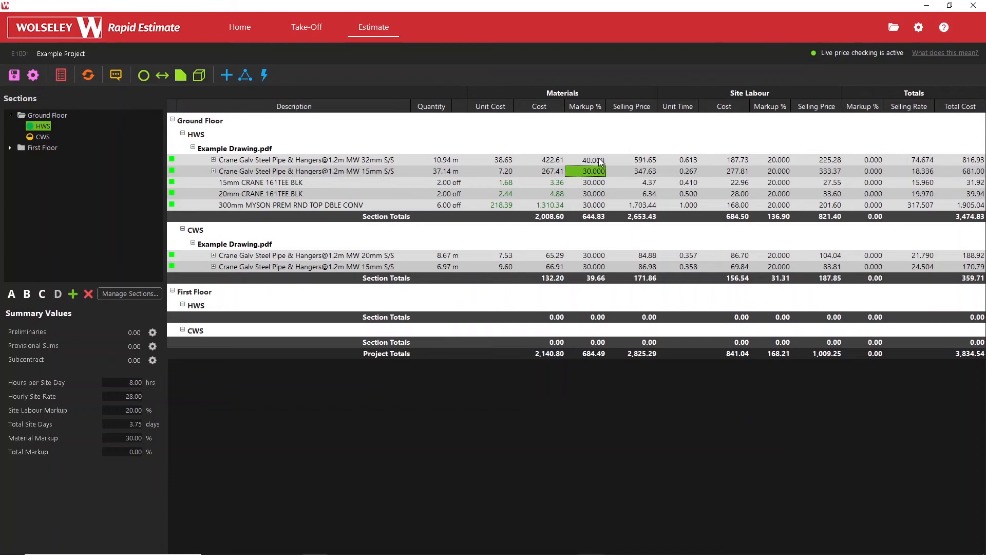
{"action": "key", "text": "Down"}
{"action": "key", "text": "Down"}
{"action": "type", "text": "20"}
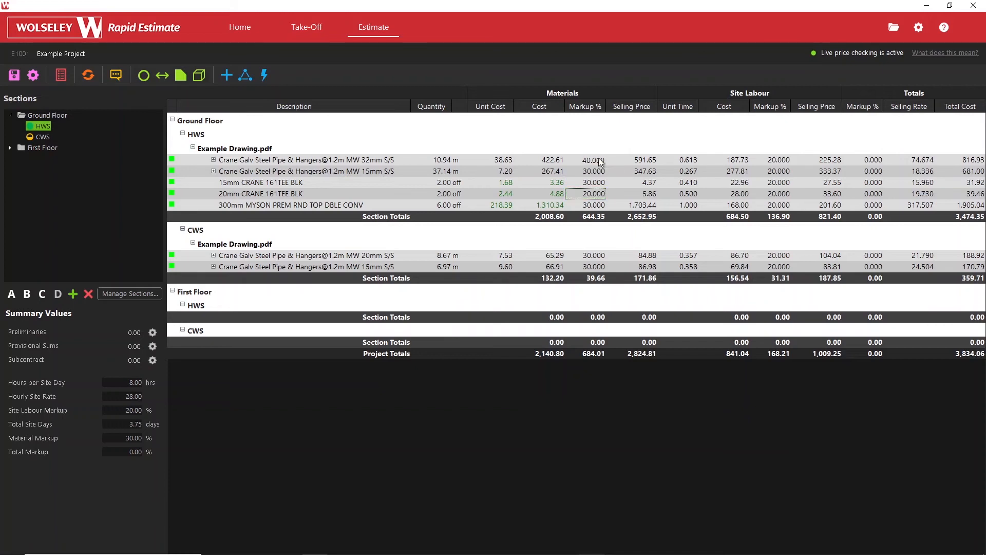
{"action": "key", "text": "Return"}
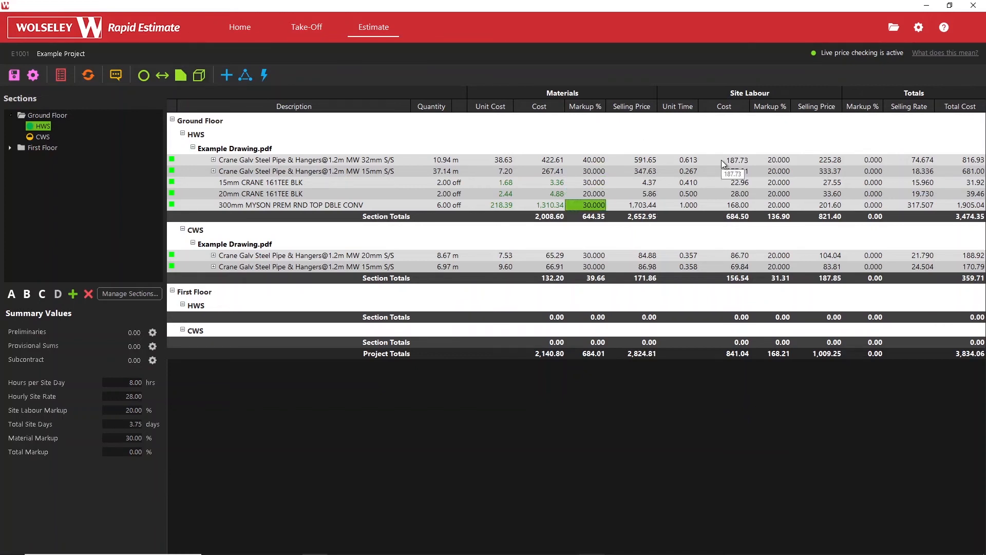
Set the totals markup to 5% on all five Ground Floor HWS lines, from the 32mm pipe to the MYSON radiator
{"action": "left_click", "coordinate": [778, 159]}
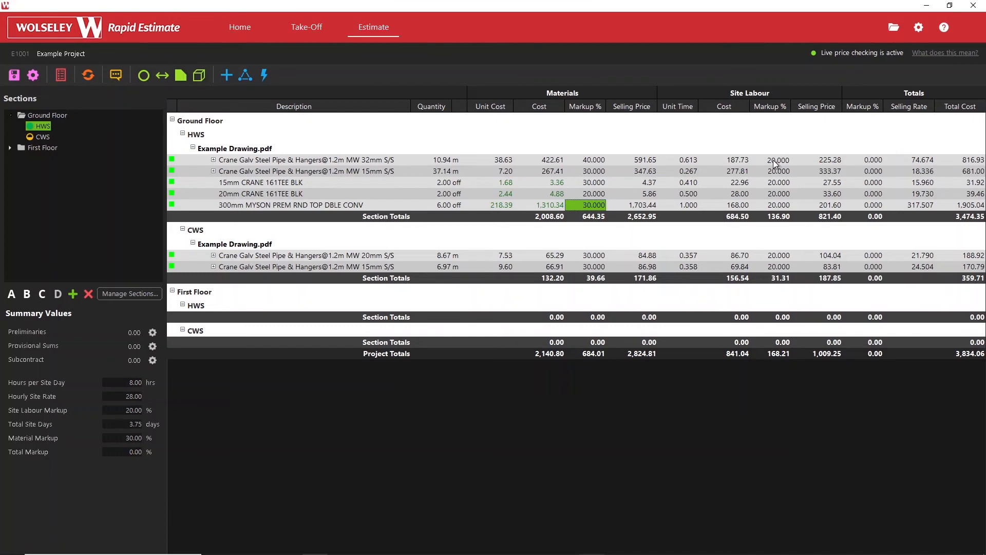
{"action": "left_click", "coordinate": [874, 161]}
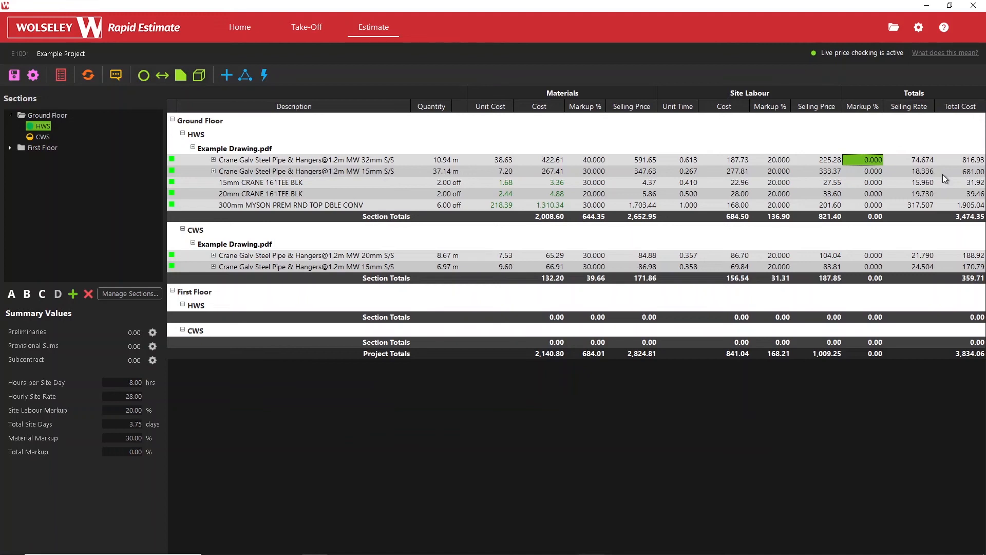
{"action": "type", "text": "5"}
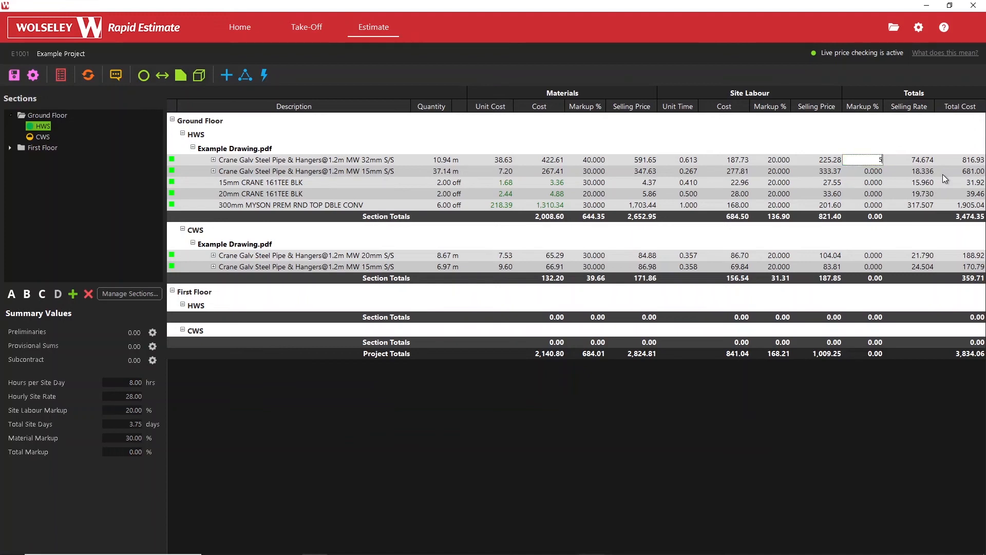
{"action": "key", "text": "Return"}
{"action": "type", "text": "5"}
{"action": "key", "text": "Return"}
{"action": "type", "text": "5"}
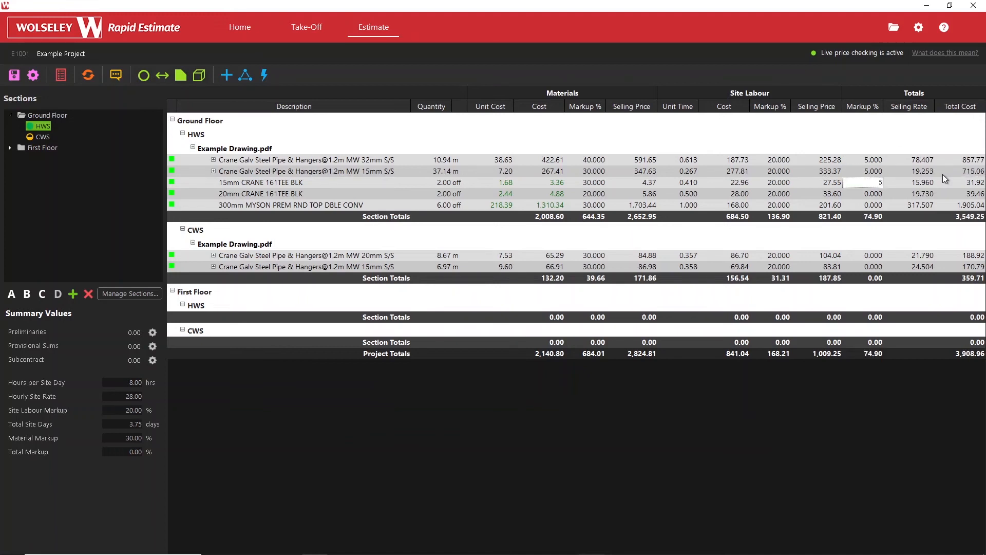
{"action": "key", "text": "Return"}
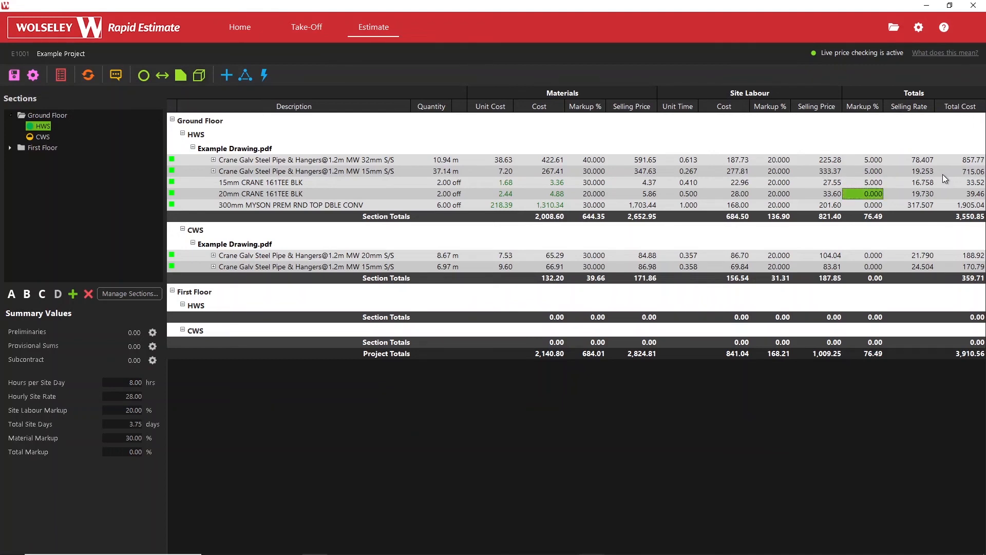
{"action": "type", "text": "5"}
{"action": "key", "text": "Return"}
{"action": "type", "text": "5"}
{"action": "key", "text": "Return"}
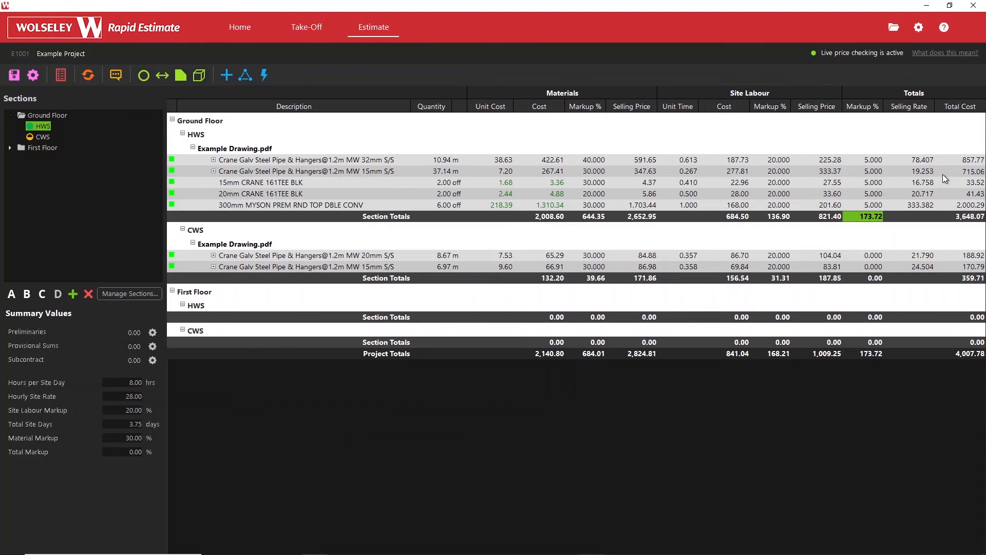
Look over the description, amount, markup and spread fields of the Preliminaries without adding an entry
{"action": "left_click", "coordinate": [152, 332]}
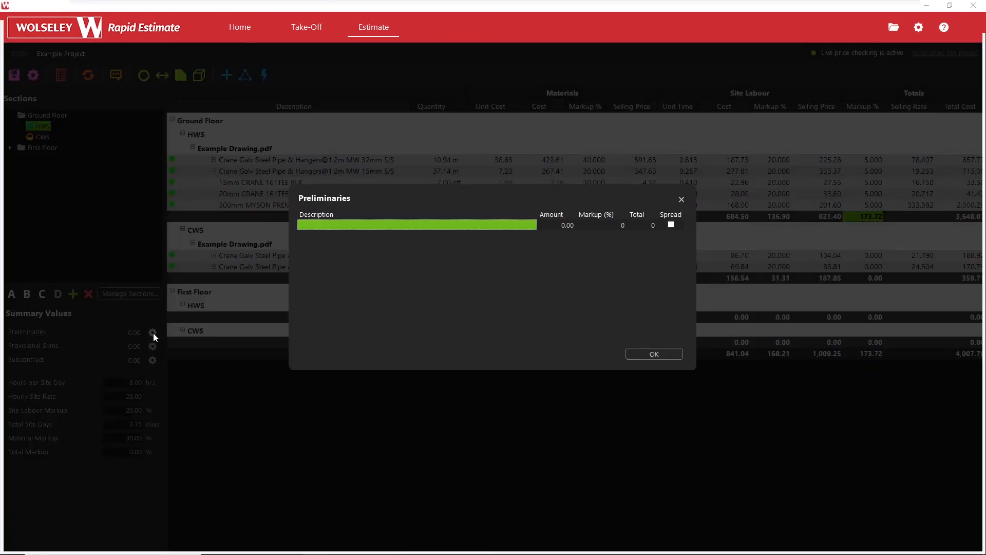
{"action": "left_click", "coordinate": [351, 228]}
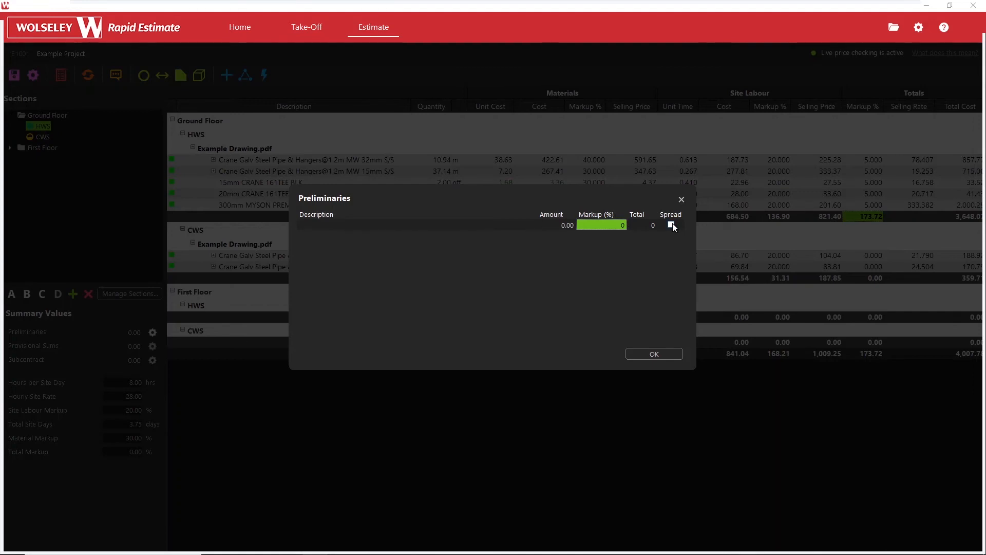
{"action": "left_click", "coordinate": [681, 200]}
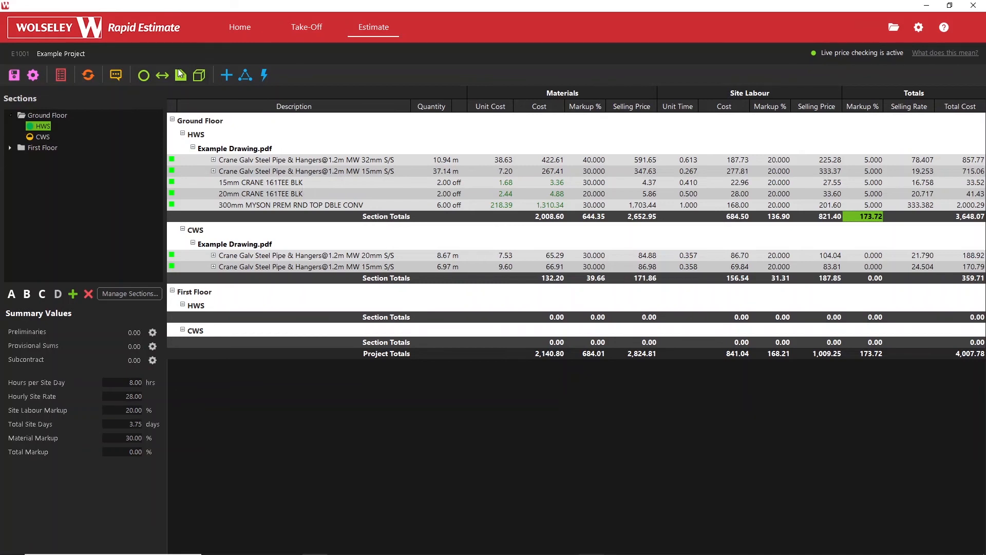
Generate the Tender Summary and Schedule of Rates reports with assemblies shown as assembly description only
{"action": "left_click", "coordinate": [62, 75]}
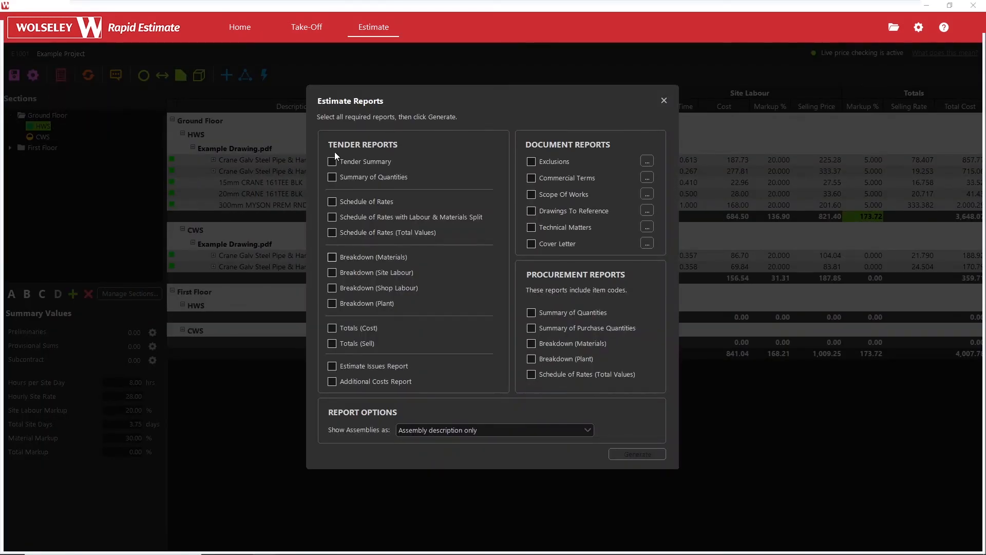
{"action": "left_click", "coordinate": [375, 163]}
{"action": "left_click", "coordinate": [366, 203]}
{"action": "left_click", "coordinate": [647, 162]}
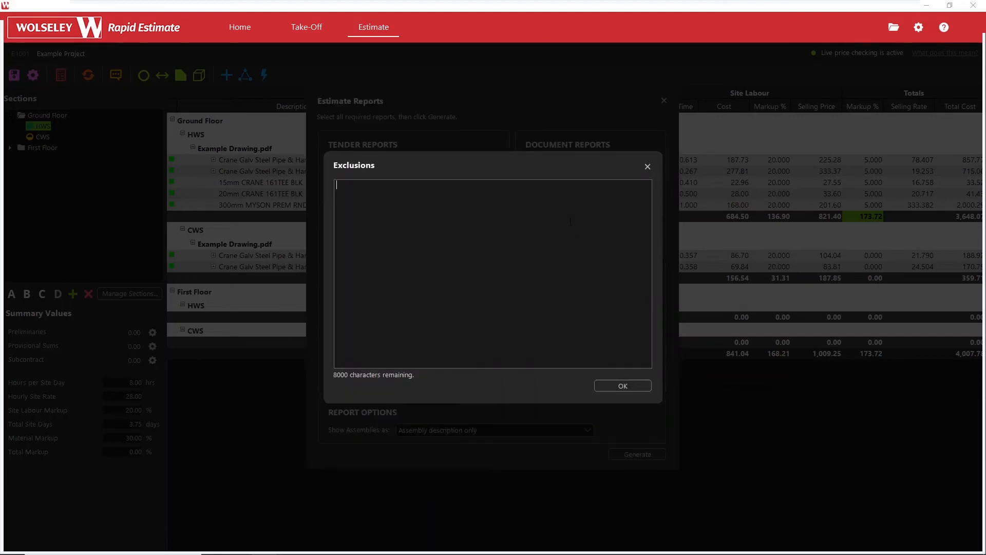
{"action": "left_click", "coordinate": [647, 166]}
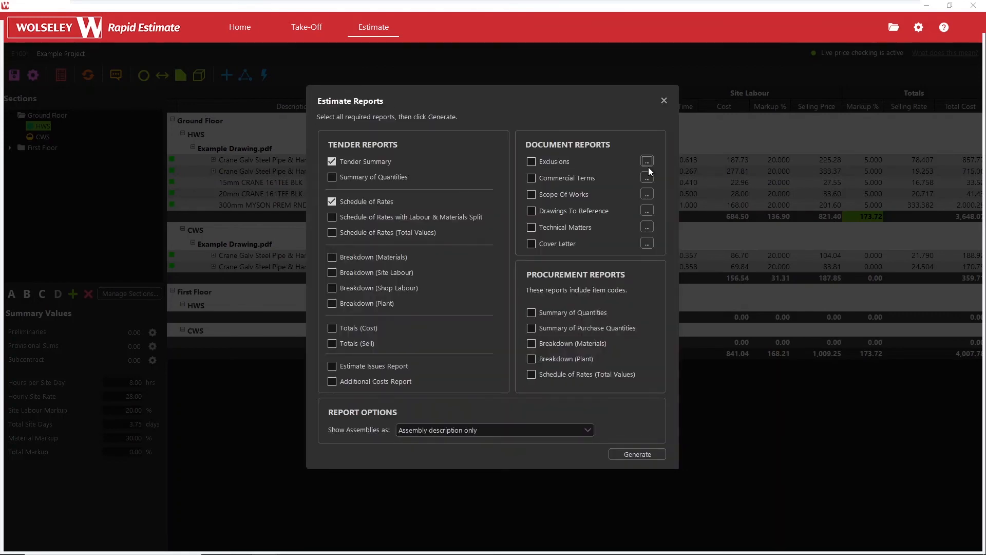
{"action": "left_click", "coordinate": [497, 439]}
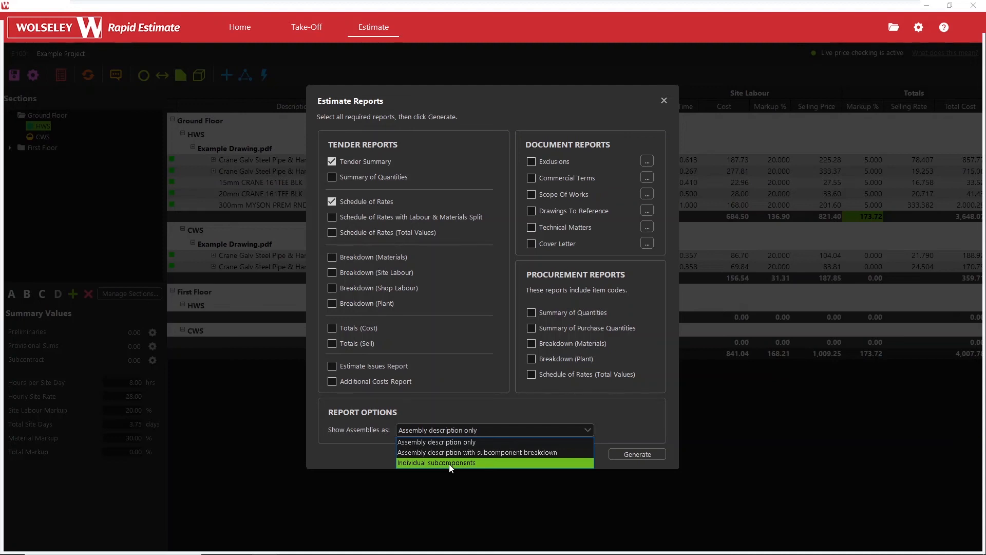
{"action": "left_click", "coordinate": [437, 442]}
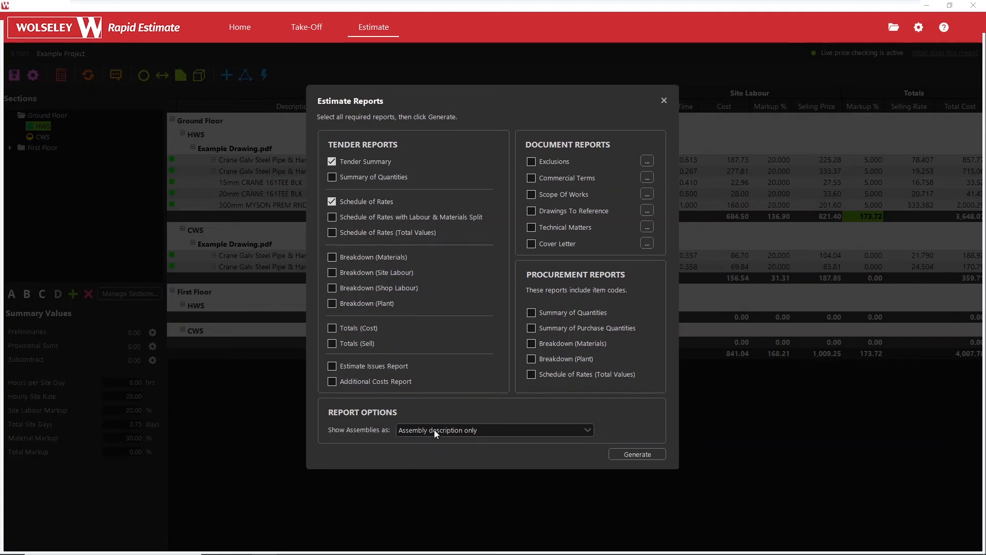
{"action": "left_click", "coordinate": [625, 454]}
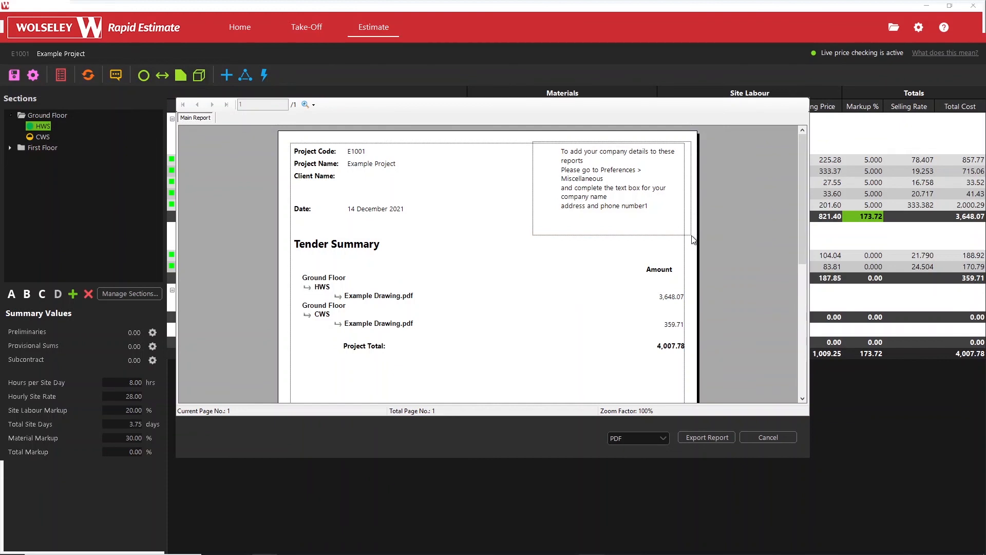
Examine the company details block in the Tender Summary preview and the available export formats, keeping PDF selected
{"action": "left_click", "coordinate": [681, 223]}
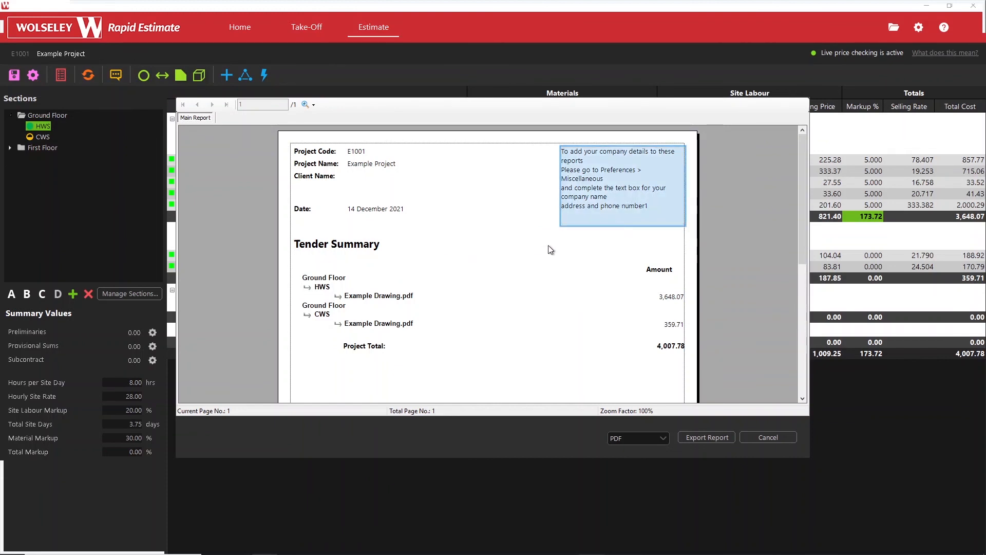
{"action": "left_click", "coordinate": [487, 208]}
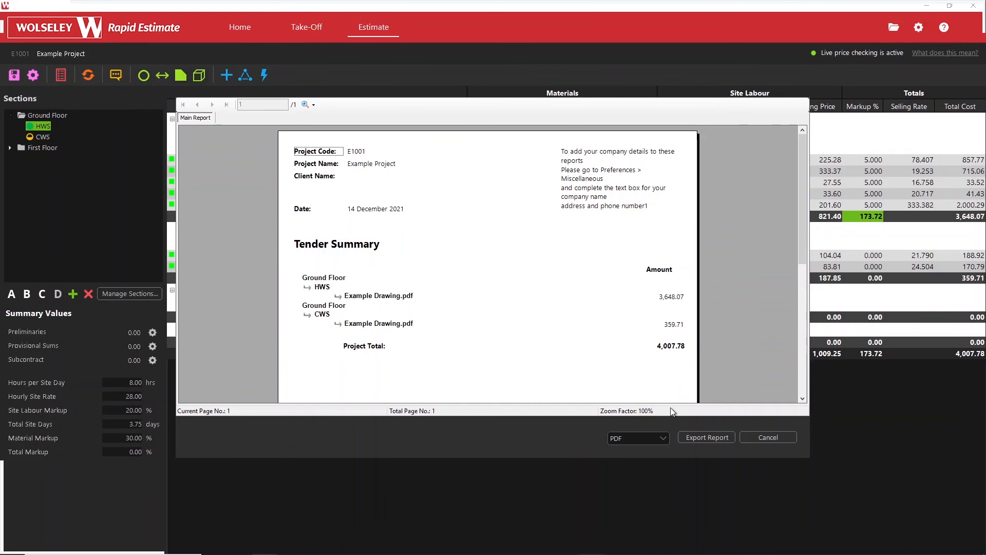
{"action": "left_click", "coordinate": [665, 439]}
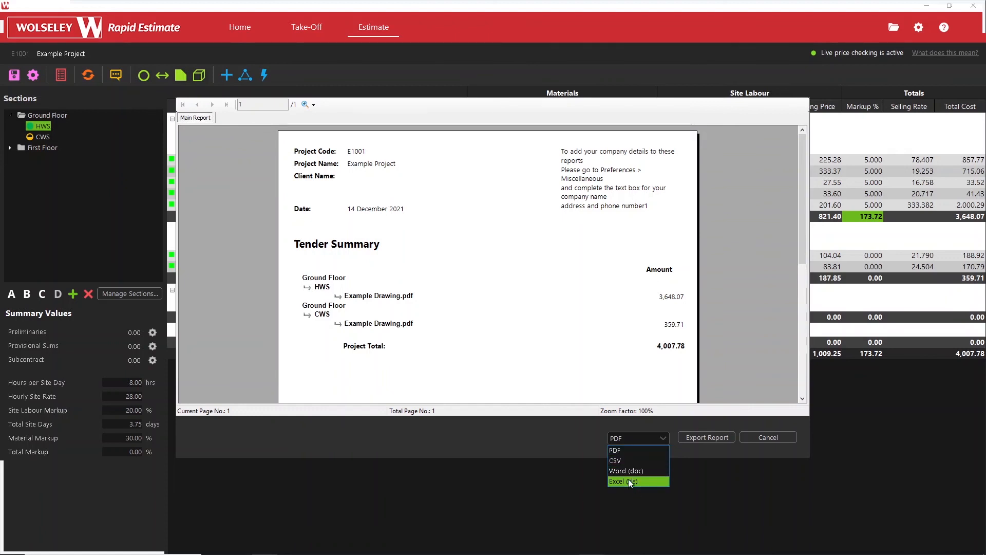
{"action": "left_click", "coordinate": [625, 451]}
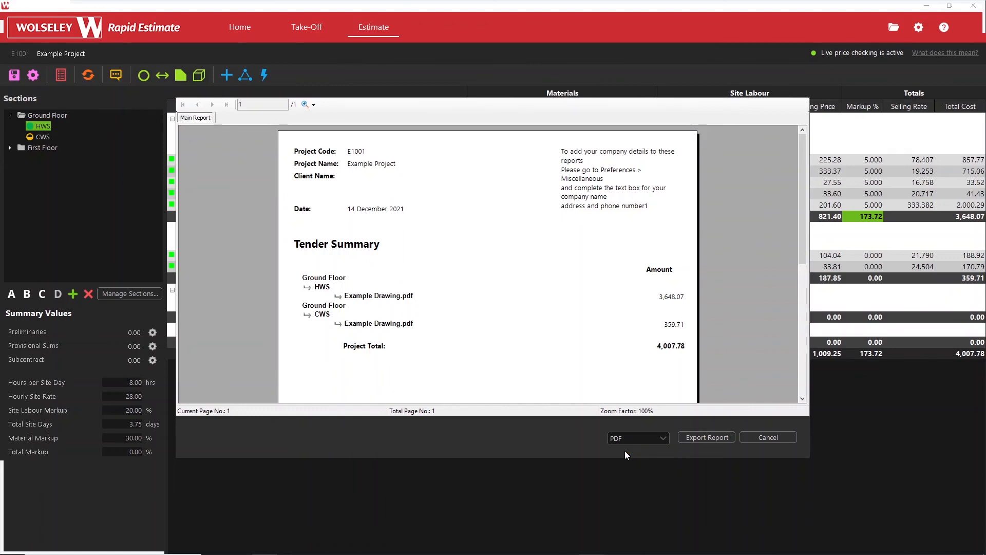
Export the Tender Summary as the PDF E1001_TenderSummary_14-12-2021 and close its preview
{"action": "left_click", "coordinate": [696, 435]}
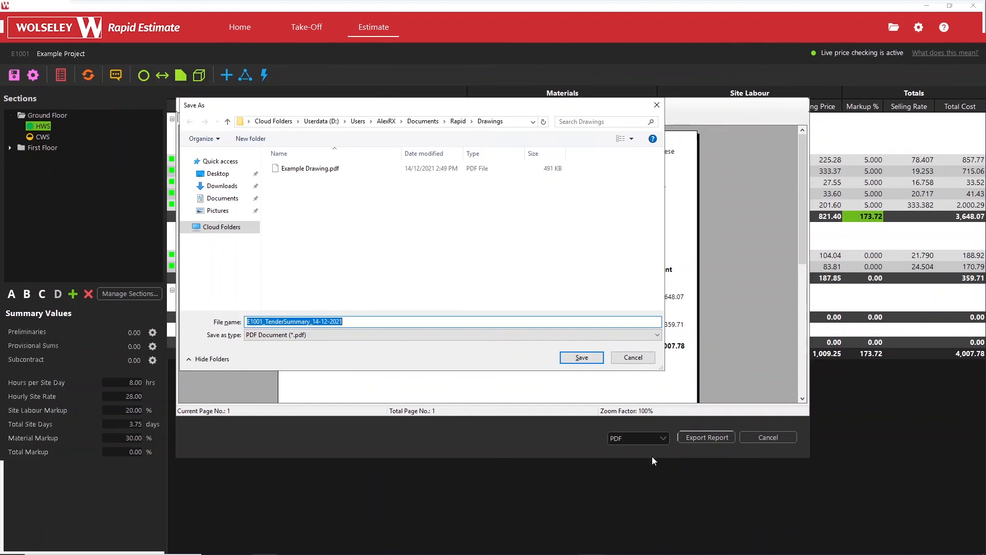
{"action": "left_click", "coordinate": [582, 357]}
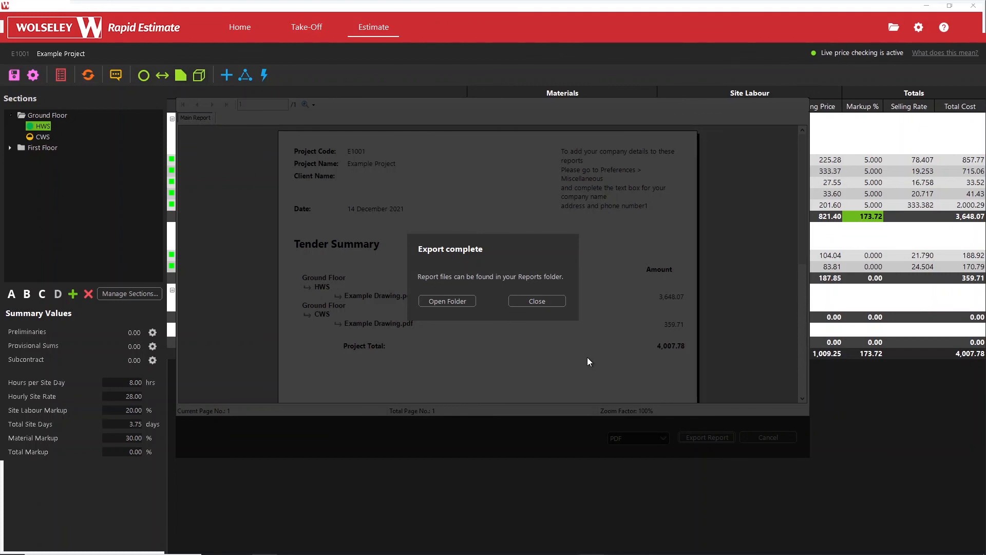
{"action": "left_click", "coordinate": [525, 303]}
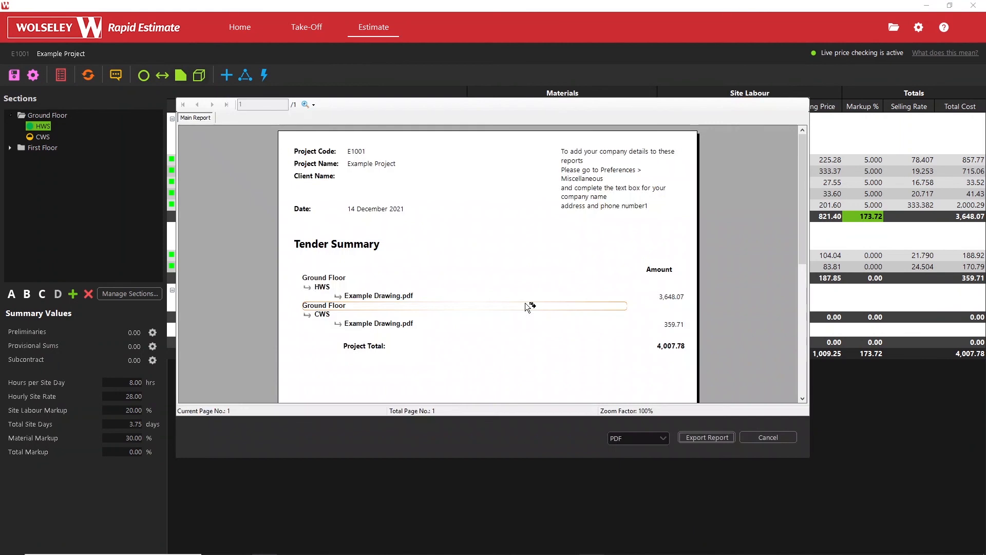
{"action": "left_click", "coordinate": [757, 438]}
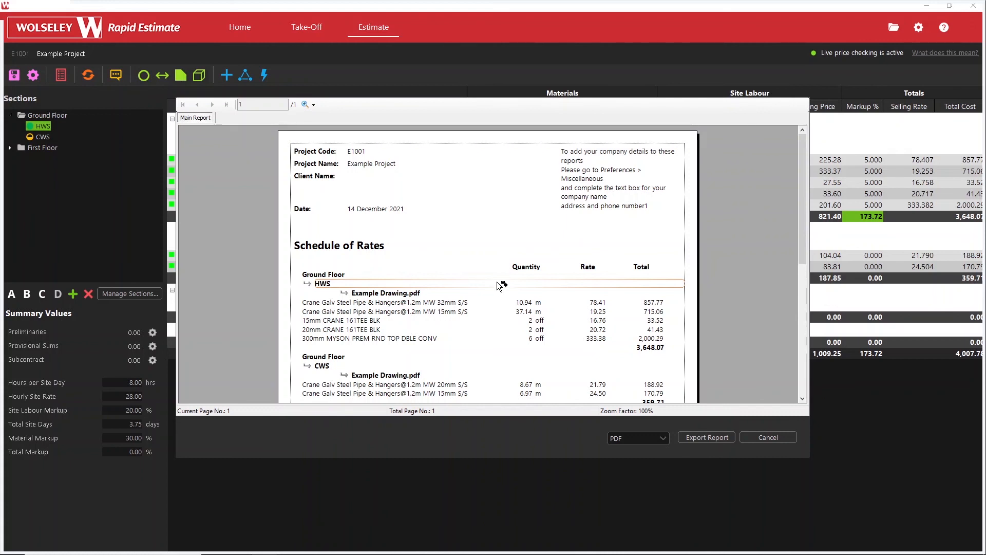
Review the Schedule of Rates down to the project total and export it as the PDF E1001_ScheduleOfRatesTotals_14-12-2021
{"action": "scroll", "coordinate": [653, 343], "scroll_direction": "down", "scroll_amount": 2}
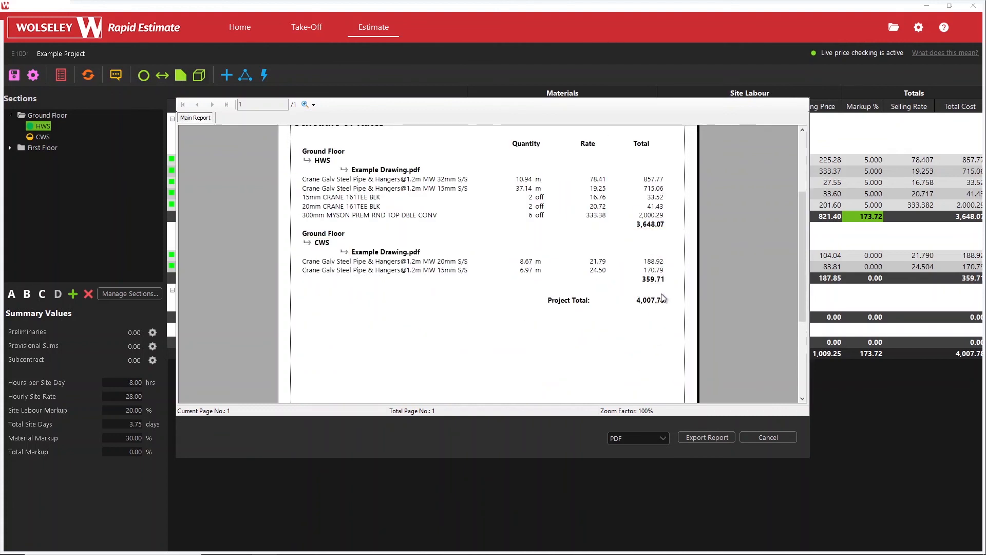
{"action": "left_click", "coordinate": [695, 438]}
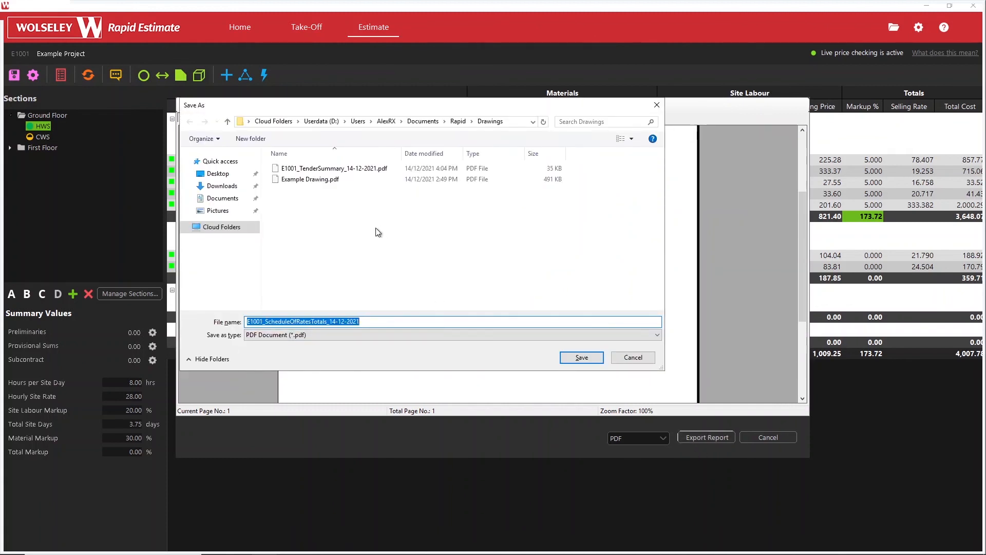
{"action": "left_click", "coordinate": [580, 358]}
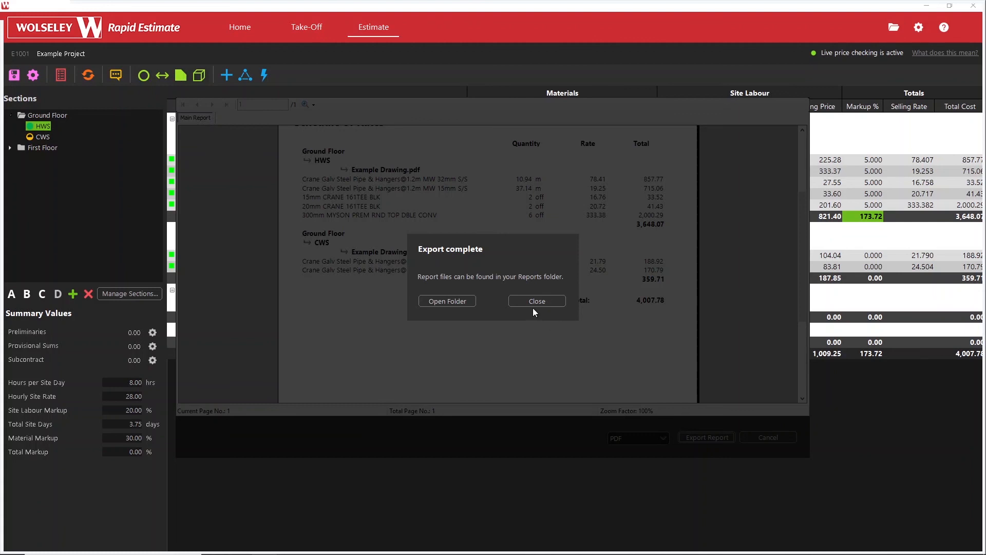
Copy the exported Schedule of Rates and Tender Summary PDFs from the Drawings folder to the desktop, closing the report windows
{"action": "left_click", "coordinate": [454, 301]}
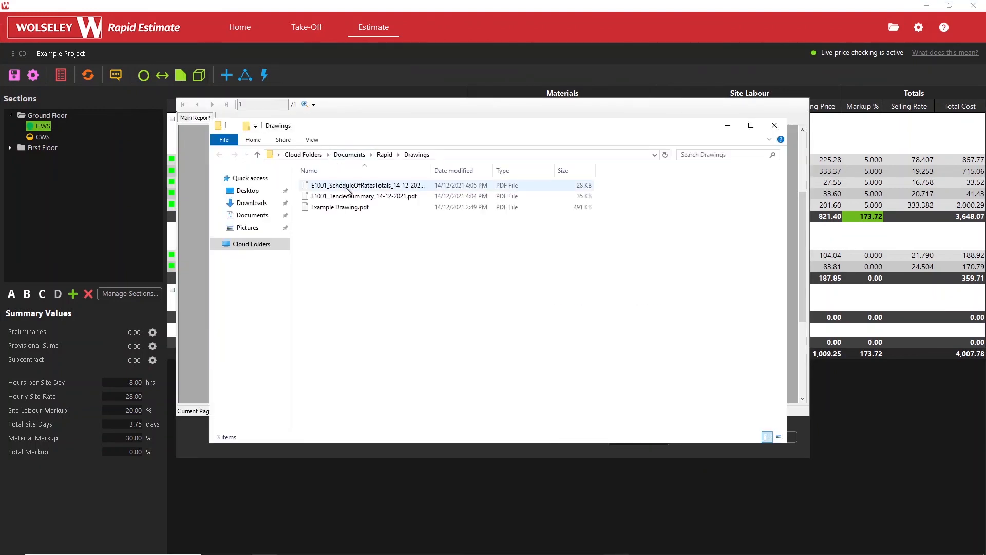
{"action": "left_click", "coordinate": [345, 187]}
{"action": "left_click", "coordinate": [347, 198], "text": "shift"}
{"action": "right_click", "coordinate": [348, 199]}
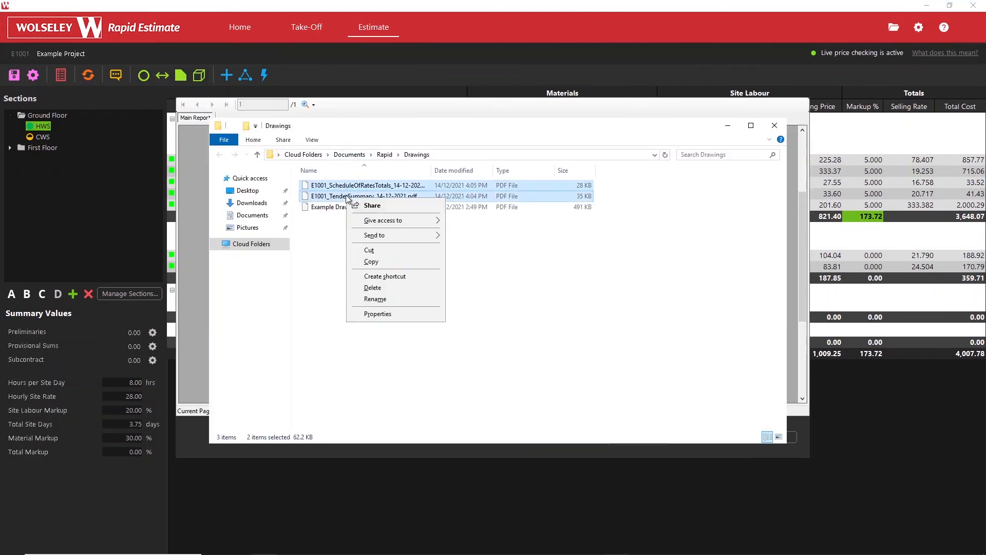
{"action": "left_click", "coordinate": [370, 261]}
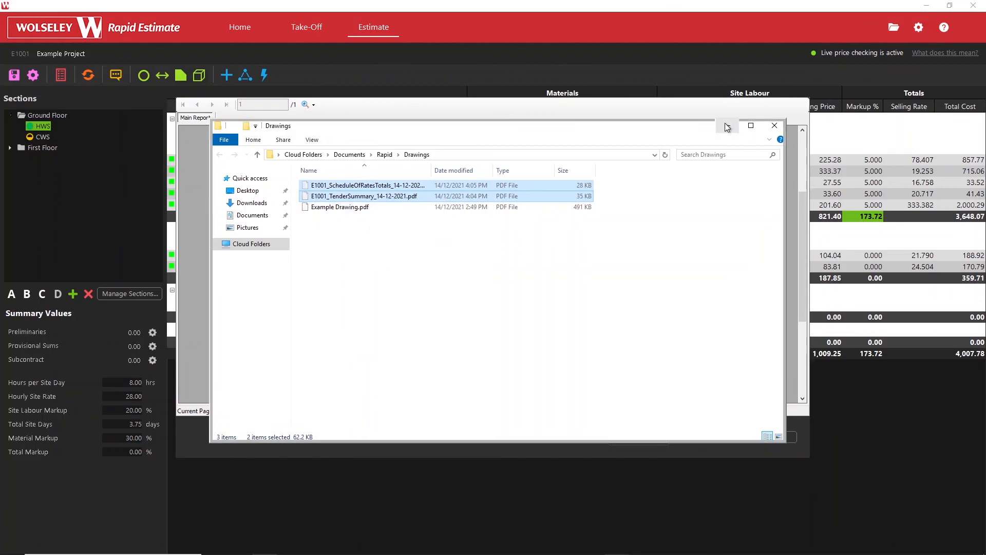
{"action": "left_click", "coordinate": [725, 126]}
{"action": "left_click", "coordinate": [760, 441]}
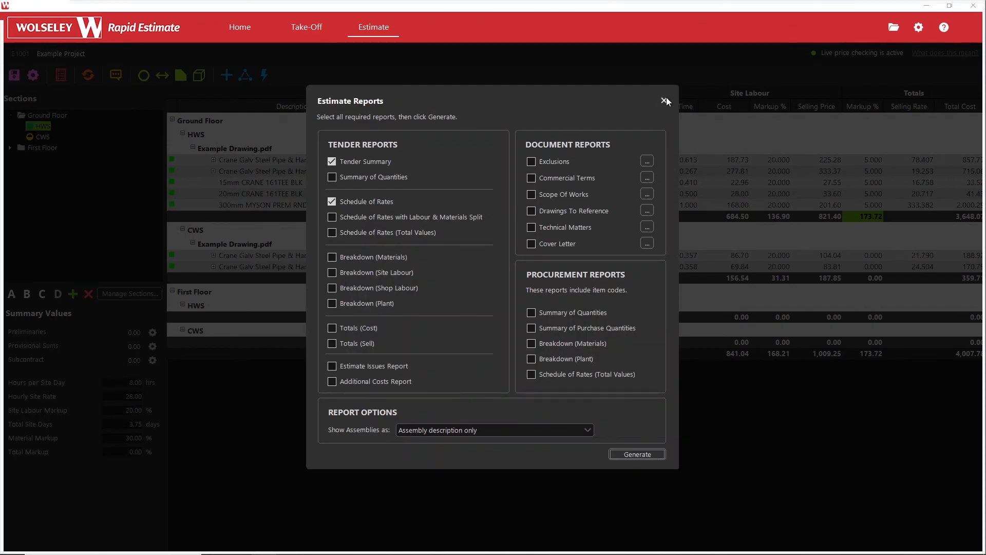
{"action": "left_click", "coordinate": [664, 99]}
{"action": "left_click", "coordinate": [926, 6]}
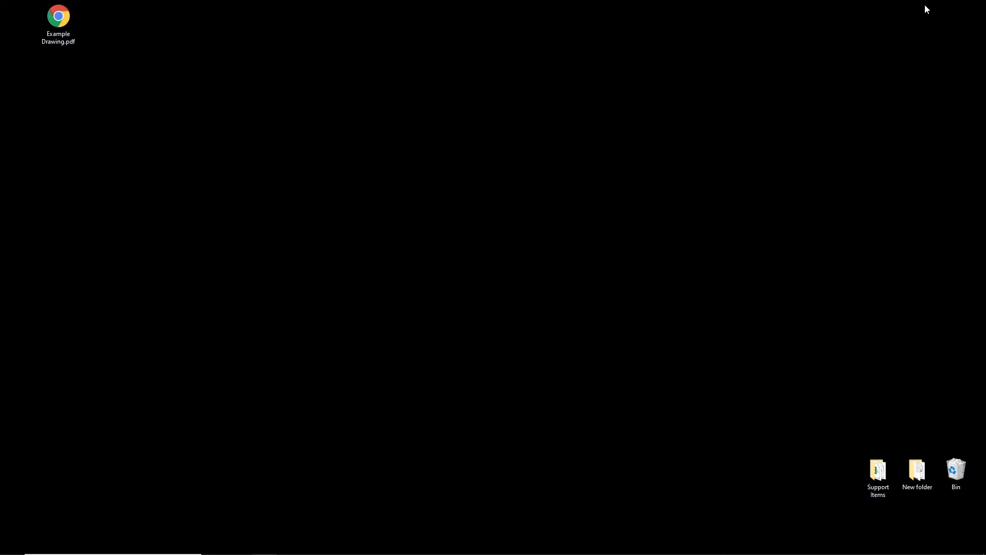
{"action": "right_click", "coordinate": [598, 164]}
{"action": "left_click", "coordinate": [615, 207]}
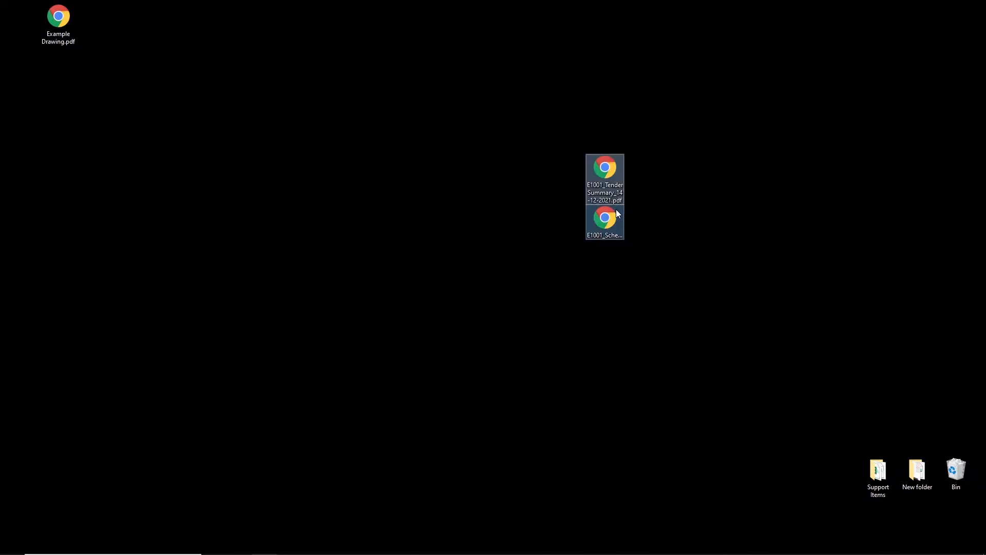
Arrange the two report PDFs side by side on the desktop, below and beside Example Drawing.pdf
{"action": "left_click", "coordinate": [674, 257]}
{"action": "left_click_drag", "start_coordinate": [589, 163], "coordinate": [537, 222]}
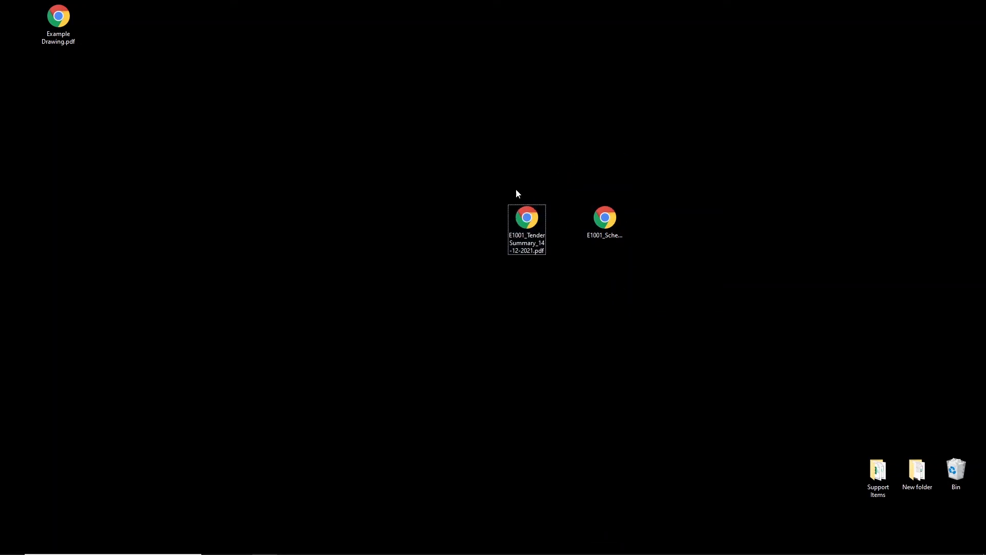
{"action": "left_click_drag", "start_coordinate": [469, 165], "coordinate": [199, 125]}
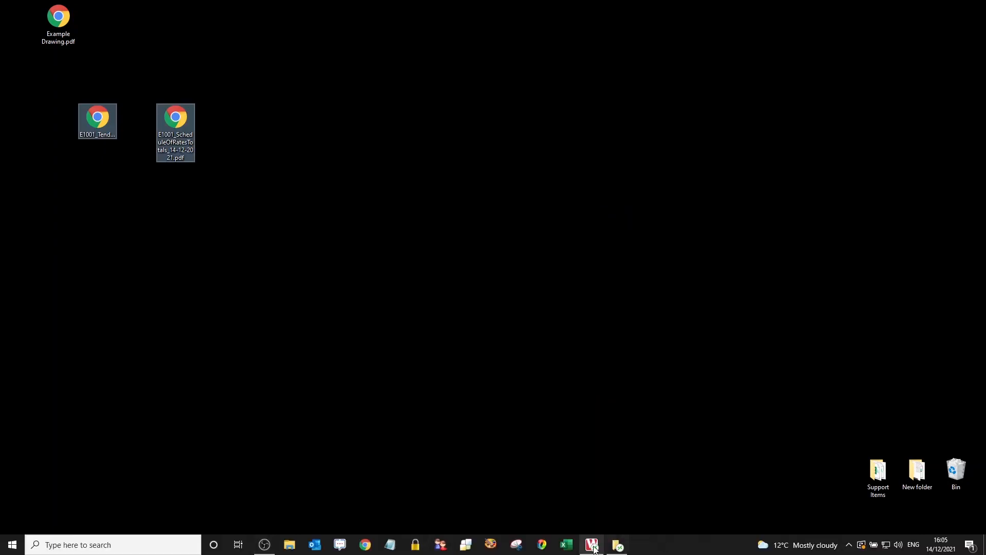
Switch back to Rapid Estimate, save the example project and exit to the project list
{"action": "left_click", "coordinate": [592, 545]}
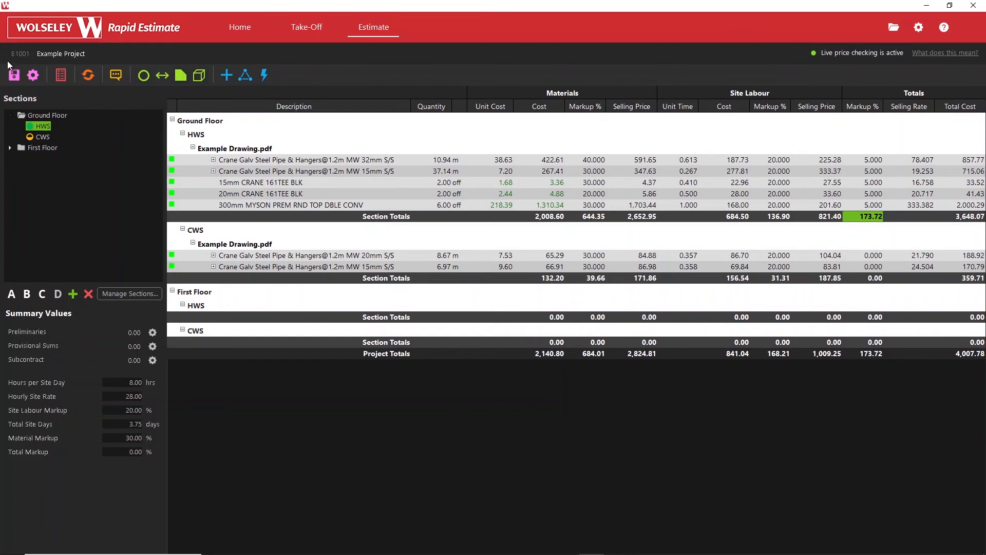
{"action": "left_click", "coordinate": [14, 76]}
{"action": "left_click", "coordinate": [229, 29]}
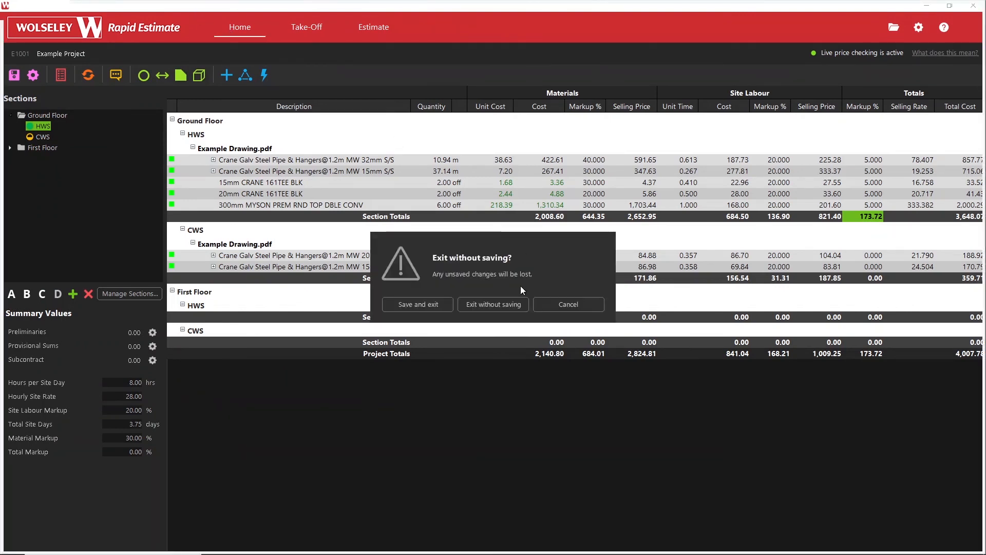
{"action": "left_click", "coordinate": [442, 300]}
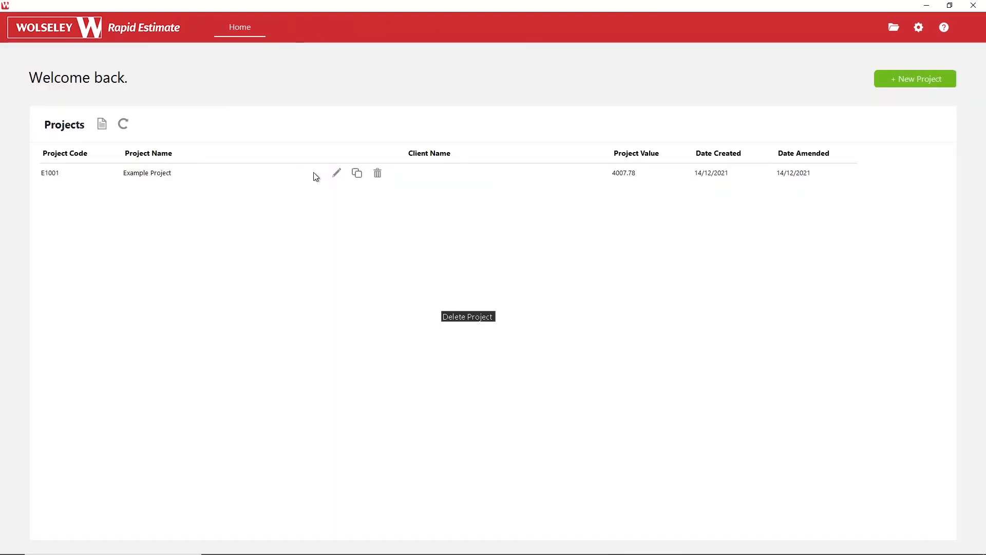
Reopen Example Project from the project list and recalculate it to bring all prices up to date
{"action": "left_click", "coordinate": [332, 173]}
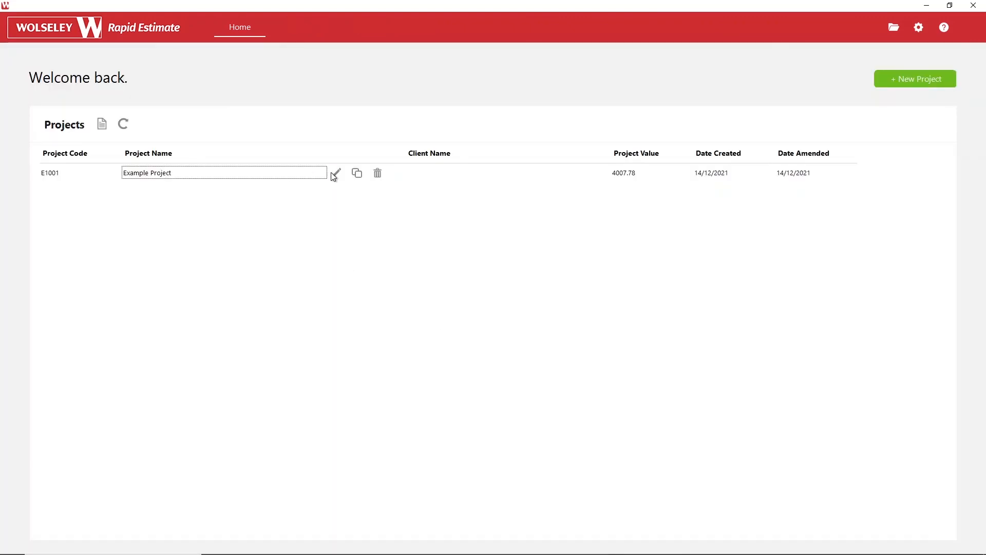
{"action": "double_click", "coordinate": [273, 179]}
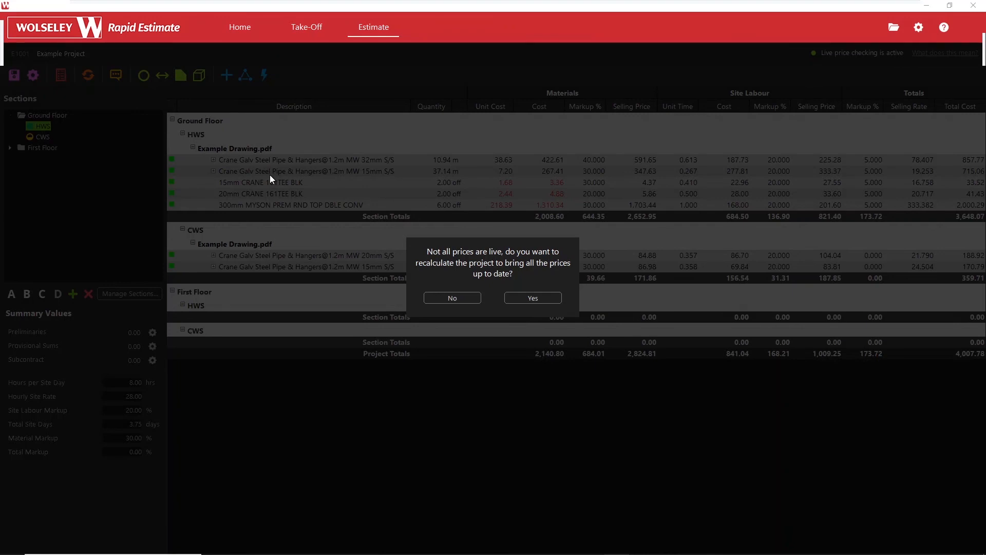
{"action": "left_click", "coordinate": [524, 301]}
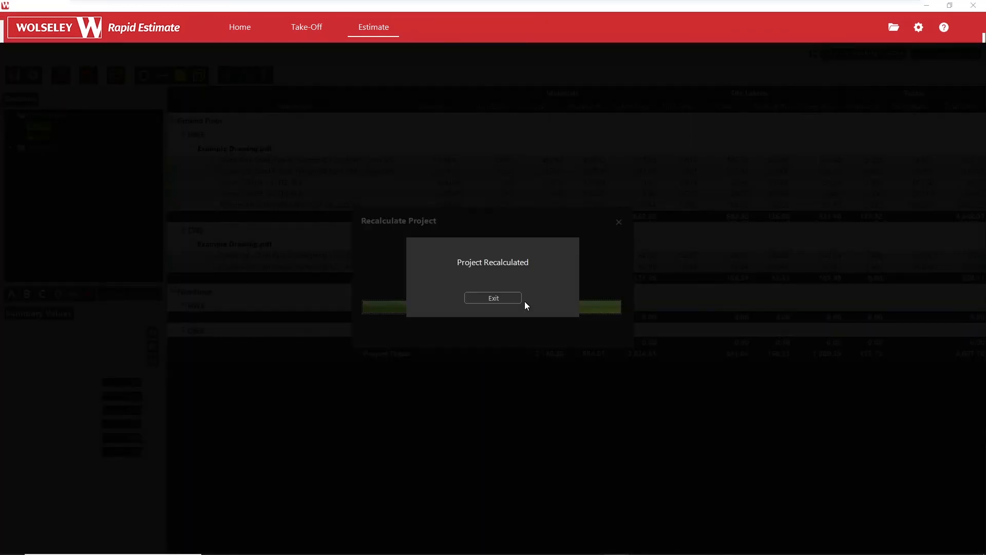
{"action": "left_click", "coordinate": [516, 301]}
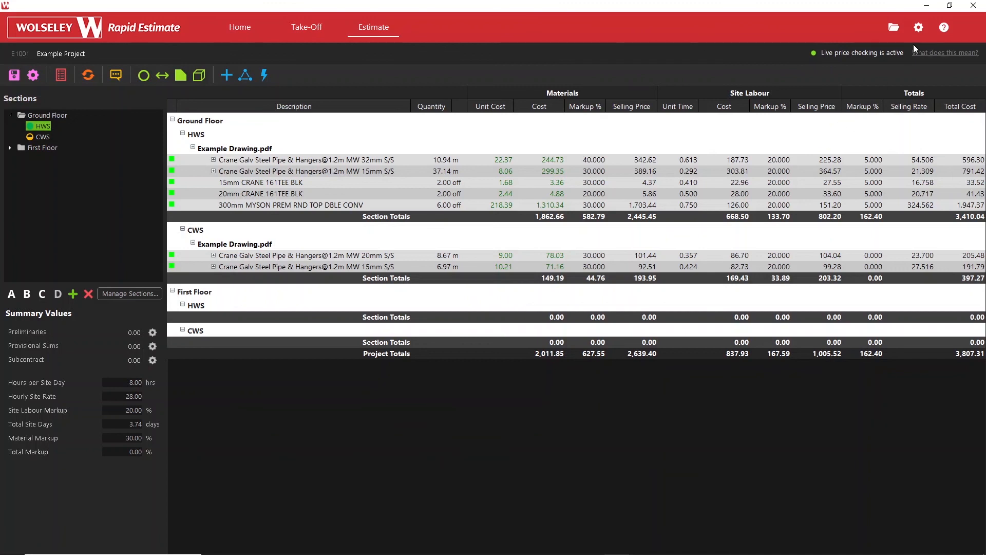
Open the help and contact window to view the available support options
{"action": "left_click", "coordinate": [944, 28]}
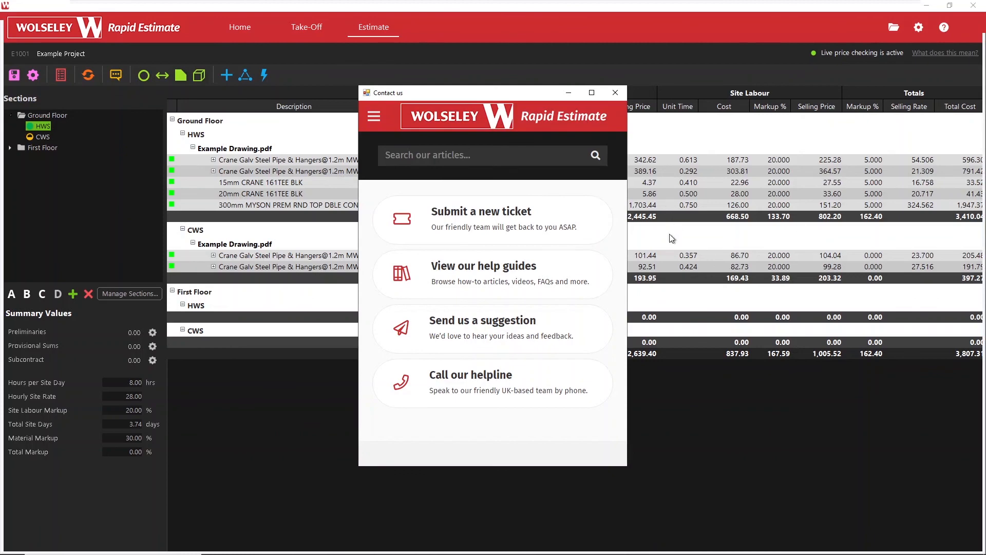